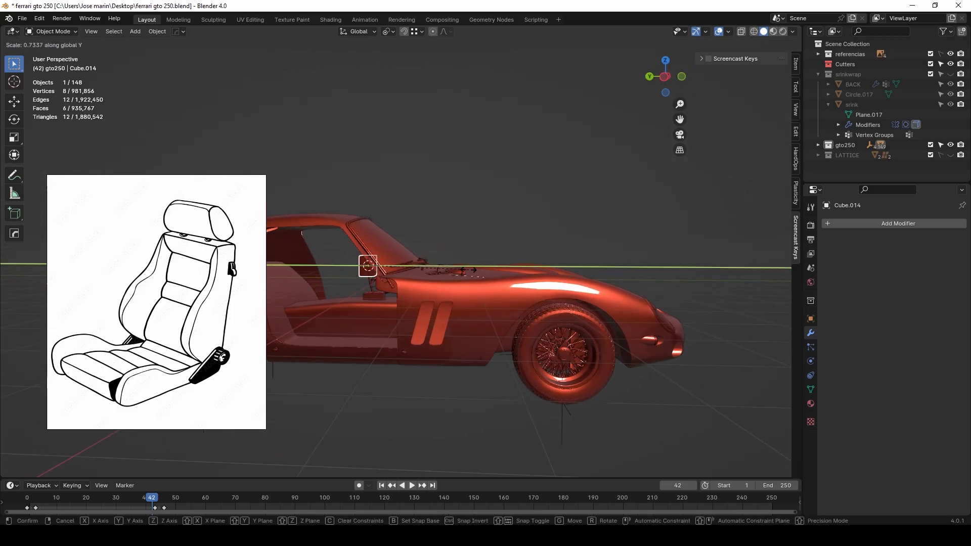
Step: Narrow the new cube along Y and move it along Y to the seat area behind the steering wheel
left_click(462, 270)
middle_click_drag(511, 210, 316, 218)
left_click_drag(503, 282, 590, 283)
middle_click_drag(589, 289, 580, 289)
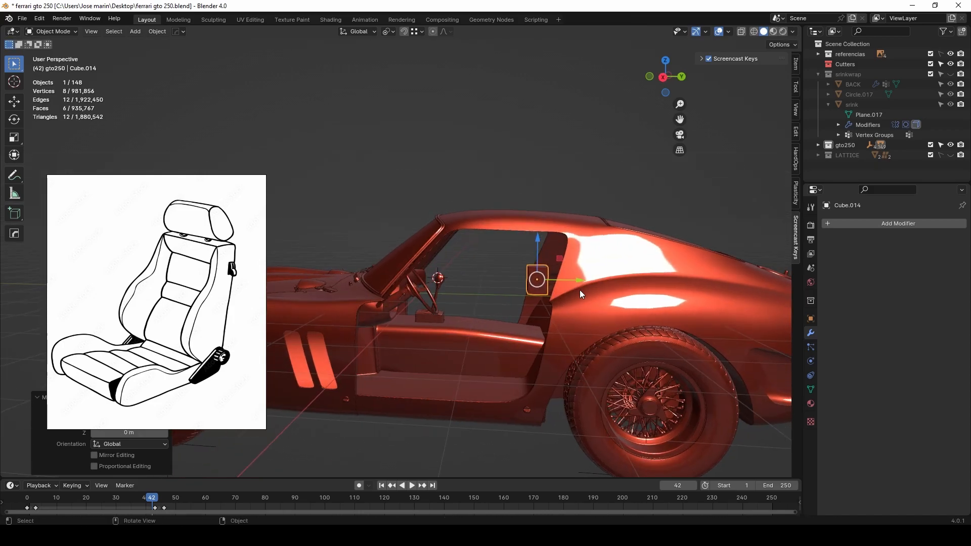
Step: Isolate the cube in local view and taper its top by scaling the upper vertices down along Y
key("KP_Divide")
middle_click_drag(472, 279, 450, 281)
key("Tab")
key("alt+z")
left_click_drag(411, 206, 515, 218)
key("s")
key("y")
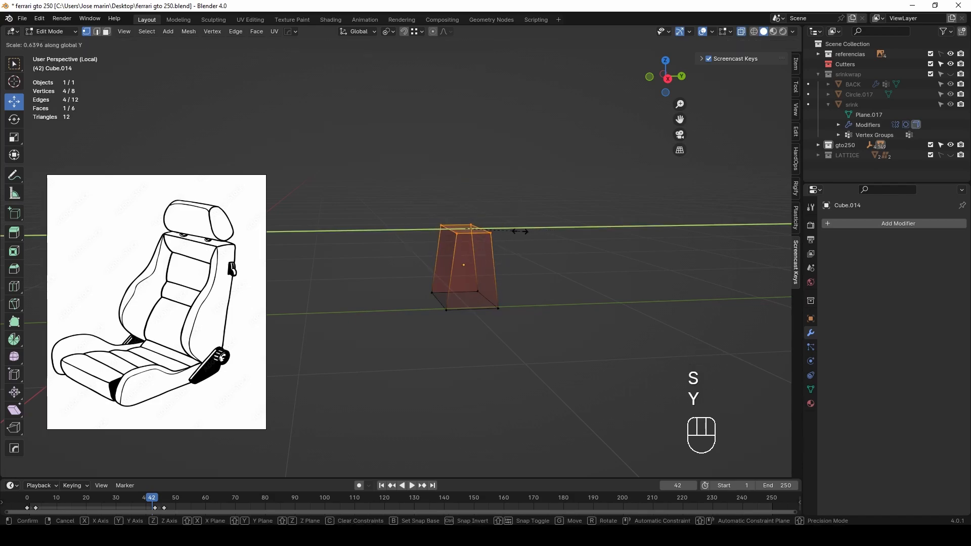
left_click(517, 231)
Step: Add a centered vertical loop cut to the headrest block and scale it by about 1.12 along Z
middle_click_drag(517, 230, 499, 238)
key("ctrl+r")
left_click(498, 236)
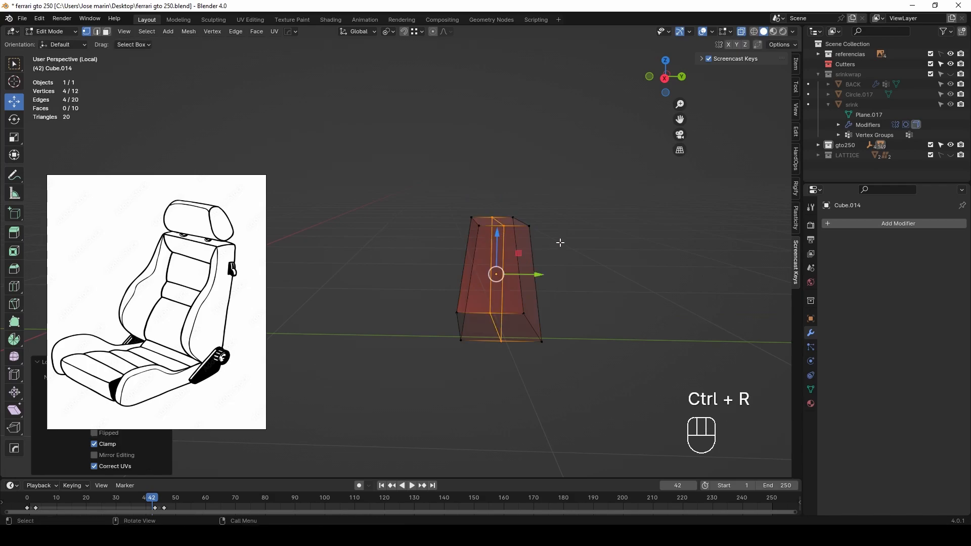
key("s")
key("z")
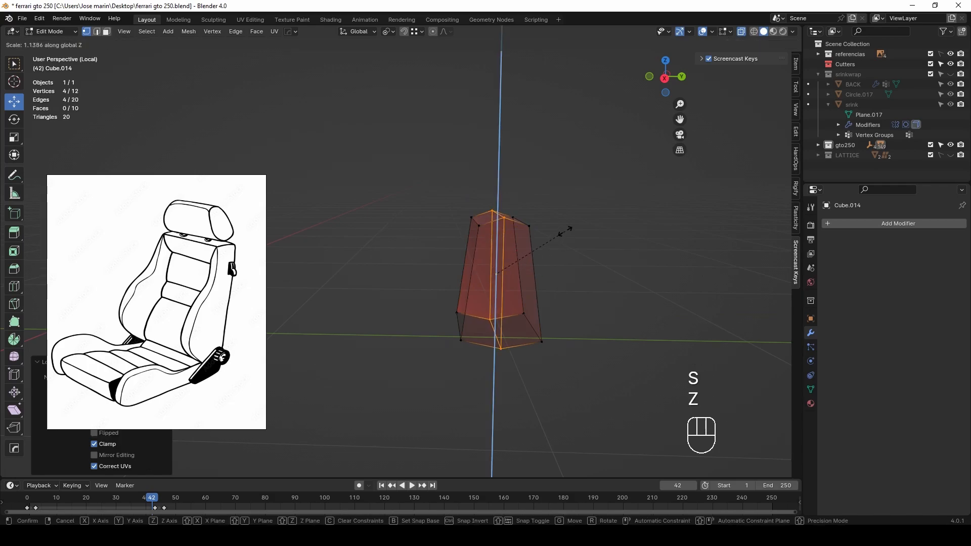
left_click(565, 232)
Step: Widen the bottom vertices of the headrest block along X to form a trapezoid
middle_click_drag(565, 231, 561, 279)
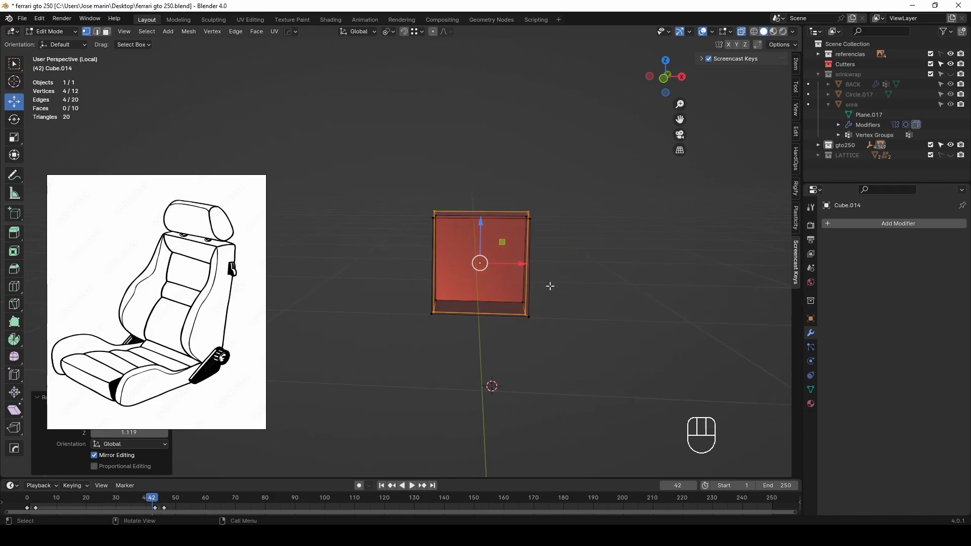
key("alt+z")
key("alt+z")
left_click_drag(384, 284, 602, 321)
key("s")
key("x")
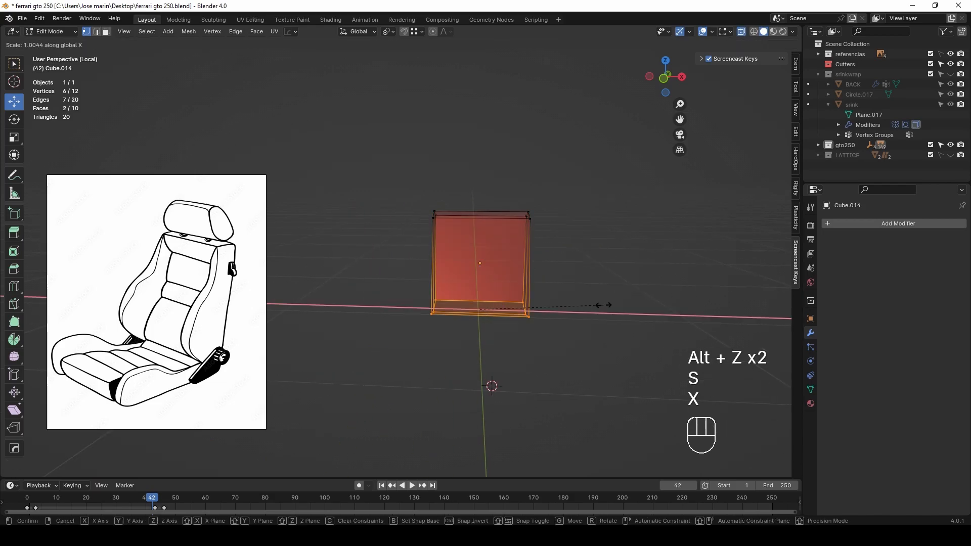
left_click(646, 298)
Step: Scale the entire headrest block by about 1.4 along X and adjust its depth along Y
key("a")
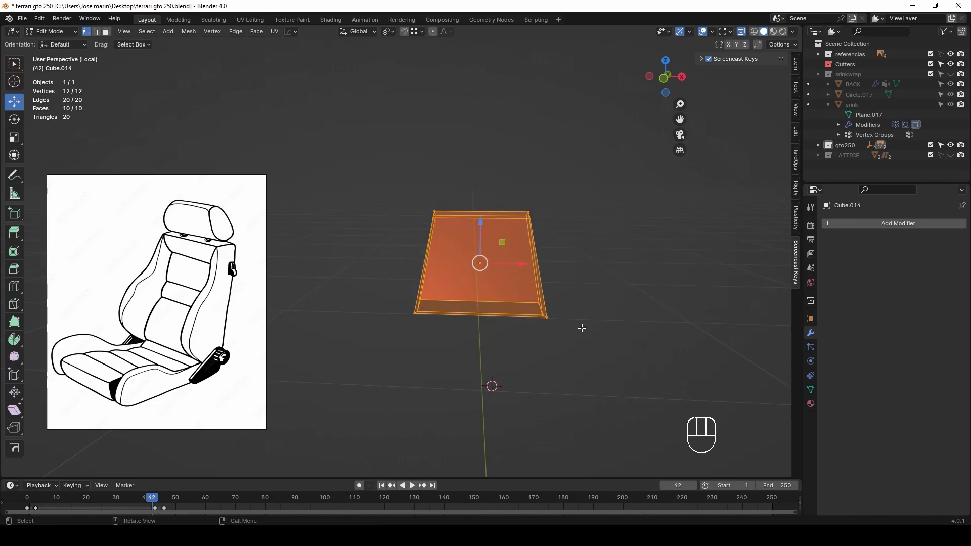
key("s")
key("x")
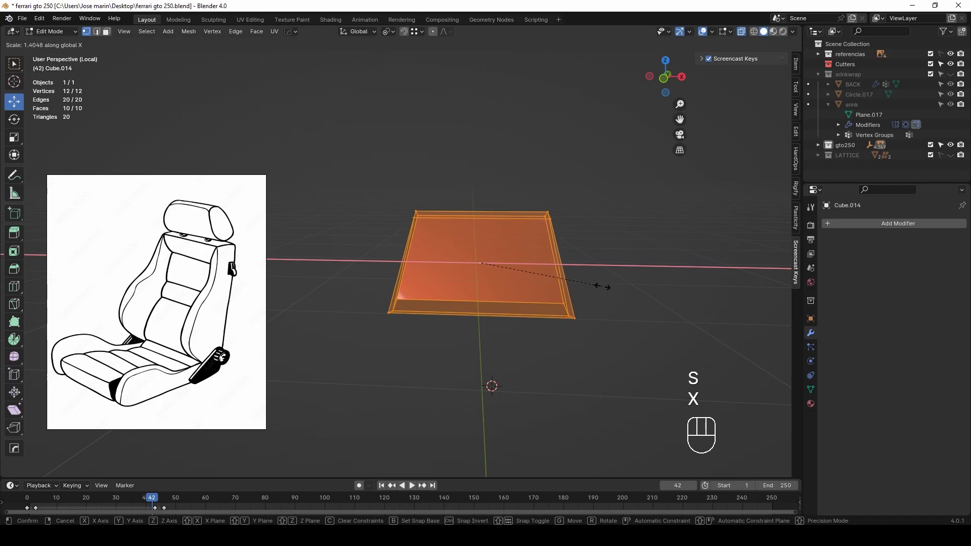
left_click(602, 287)
middle_click_drag(603, 287, 577, 288)
key("s")
key("y")
left_click(642, 290)
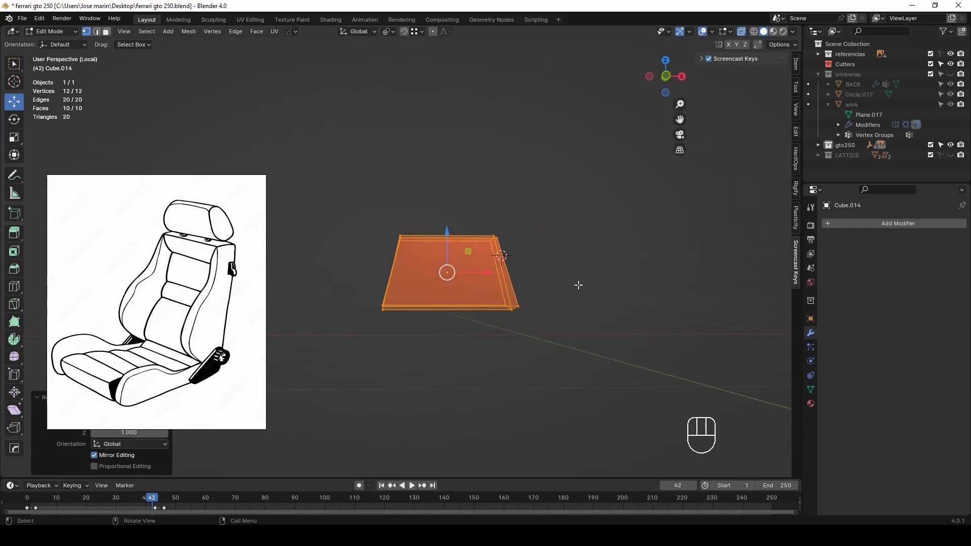
Step: Duplicate the headrest's bottom faces, move the copy down along Z and separate it into its own object
middle_click_drag(477, 329, 479, 316)
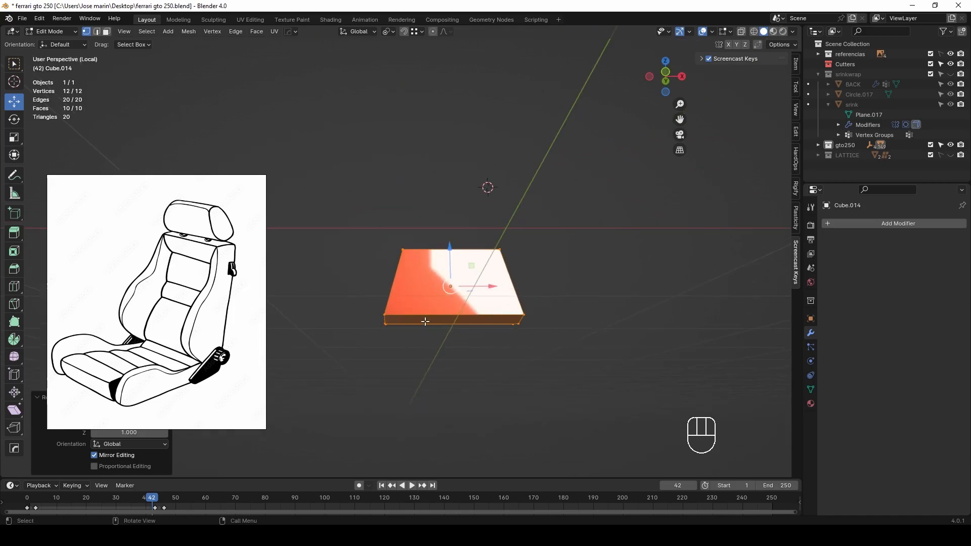
key("alt+z")
left_click_drag(347, 302, 536, 353)
key("shift+d")
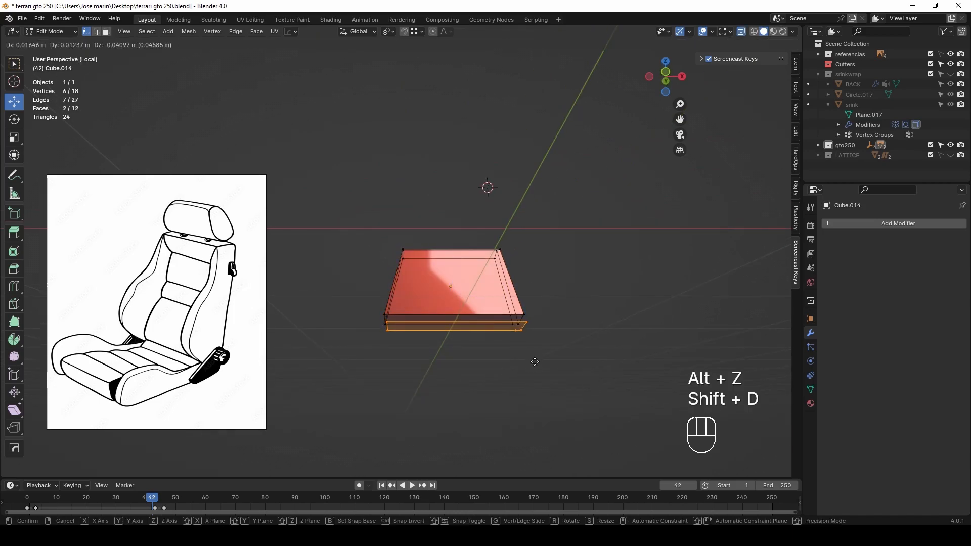
key("z")
left_click(534, 362)
key("p")
left_click(516, 351)
Step: Flatten the separated piece with a scale of 0 along Z and dissolve its middle edges into one face
middle_click_drag(516, 351, 510, 320)
key("Tab")
left_click(466, 332)
key("Tab")
key("a")
key("s")
key("z")
key("KP_0")
key("KP_Enter")
key("2")
key("ctrl+x")
Step: Widen the flat face below the headrest along X for the backrest width
left_click_drag(369, 279, 543, 357)
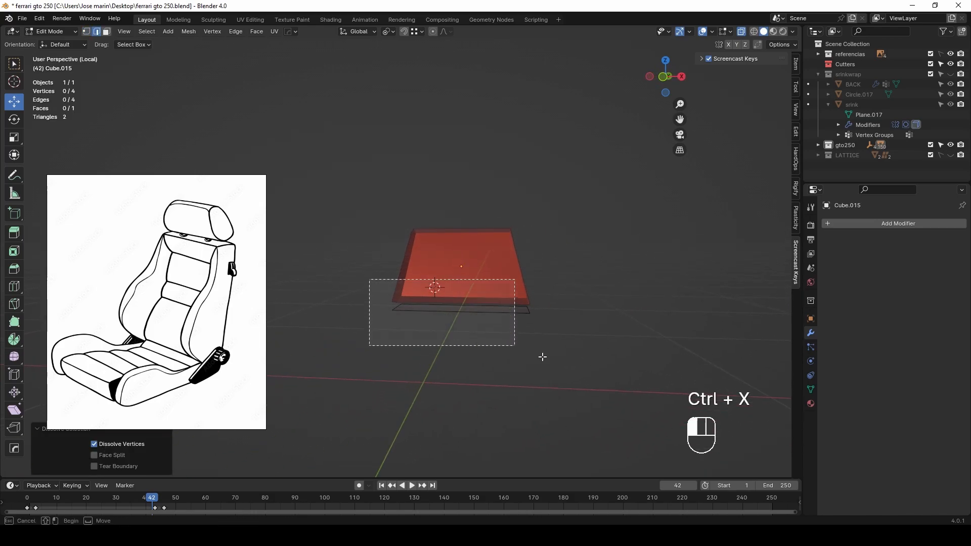
key("s")
key("x")
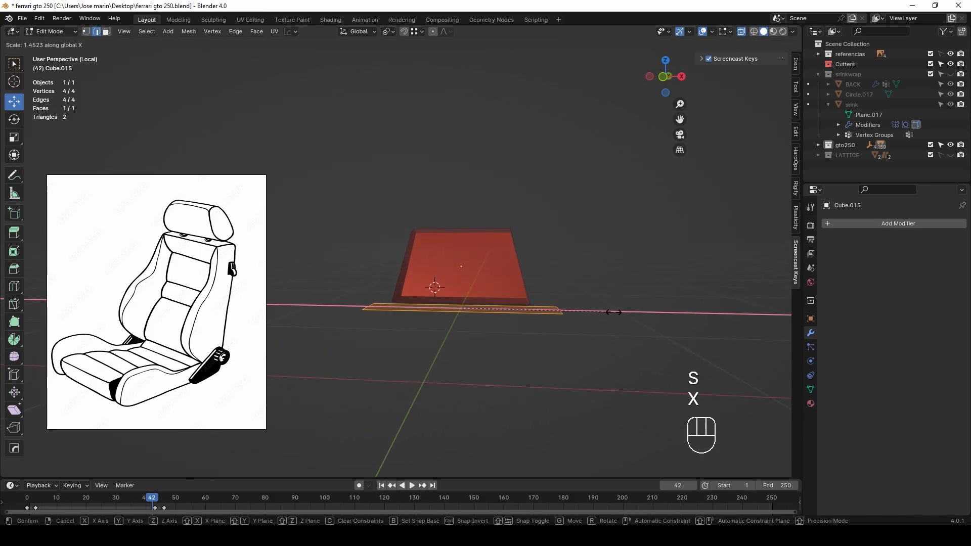
left_click(639, 312)
Step: Delete two vertices of the flat face so only one long edge along X is left
mouse_move(640, 311)
middle_mouse_down()
mouse_move(512, 331)
mouse_move(516, 354)
mouse_move(478, 348)
mouse_move(498, 335)
middle_mouse_up()
key("alt+z")
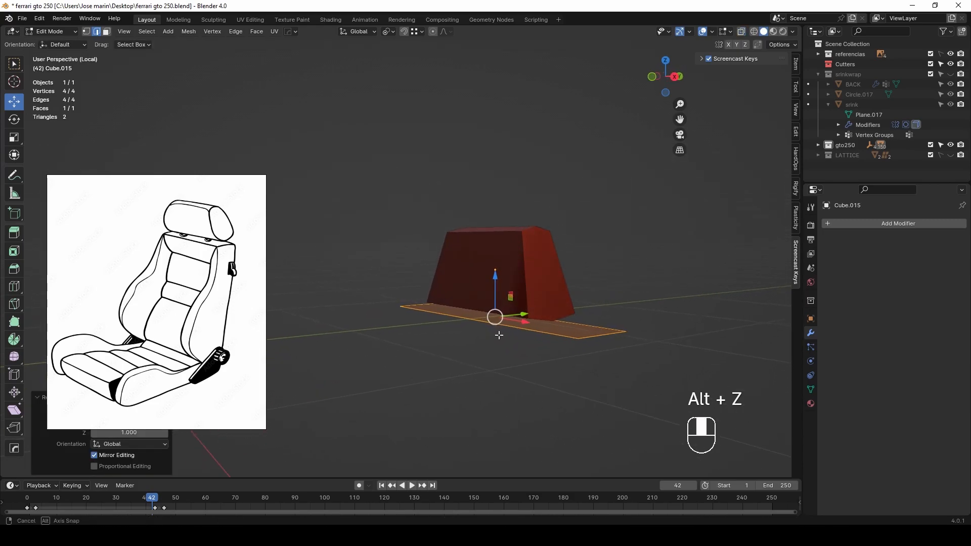
middle_click_drag(563, 336, 432, 348)
key("1")
key("alt+z")
key("x")
left_click(510, 360)
key("alt+z")
middle_click_drag(487, 367, 542, 325)
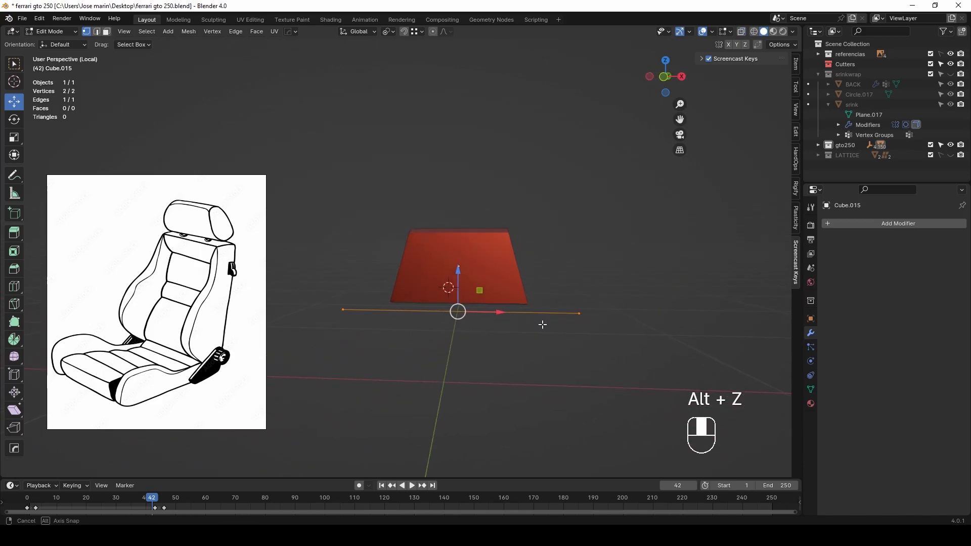
Step: Extrude the edge about 0.27 m down along Z and offset the new lower edge along Y
key("e")
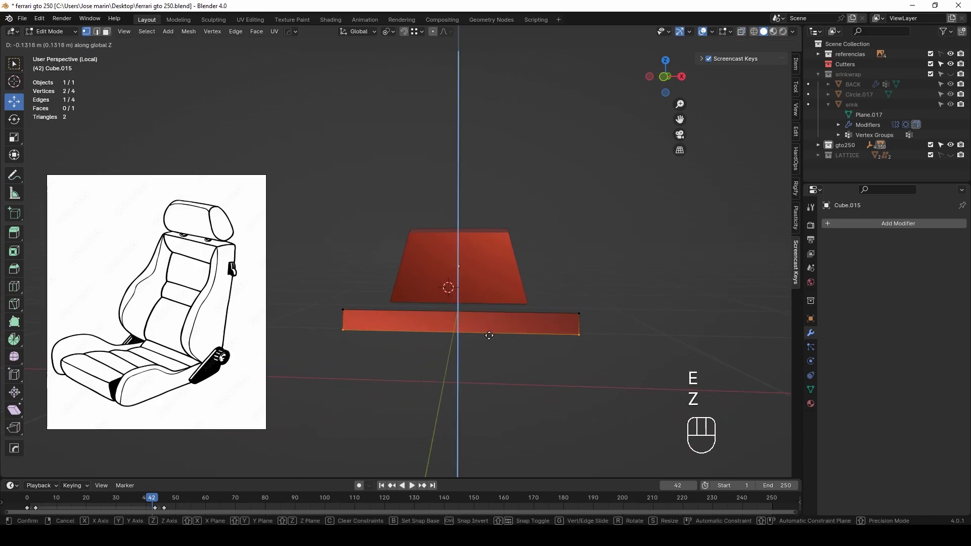
left_click(486, 355)
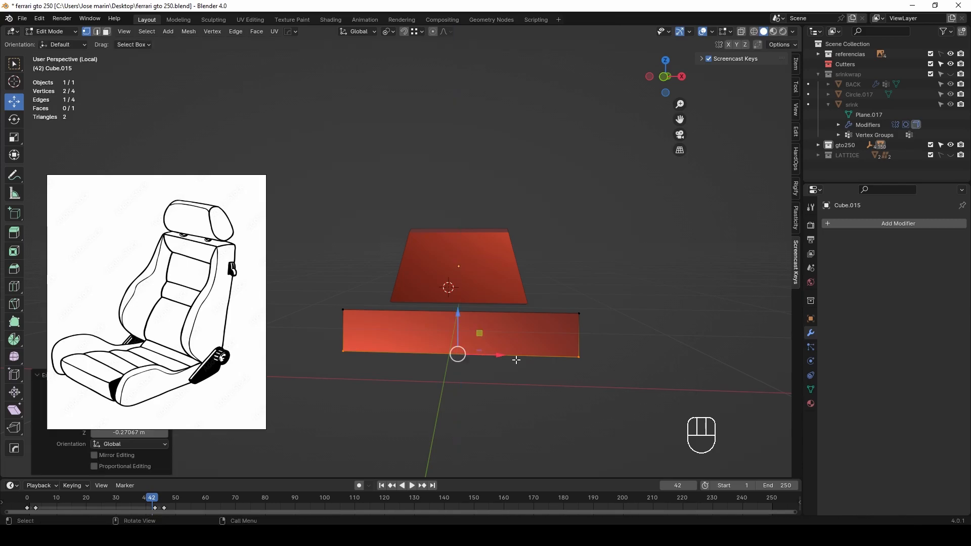
middle_click_drag(486, 354, 432, 353)
left_click(512, 370)
middle_click_drag(512, 370, 531, 388)
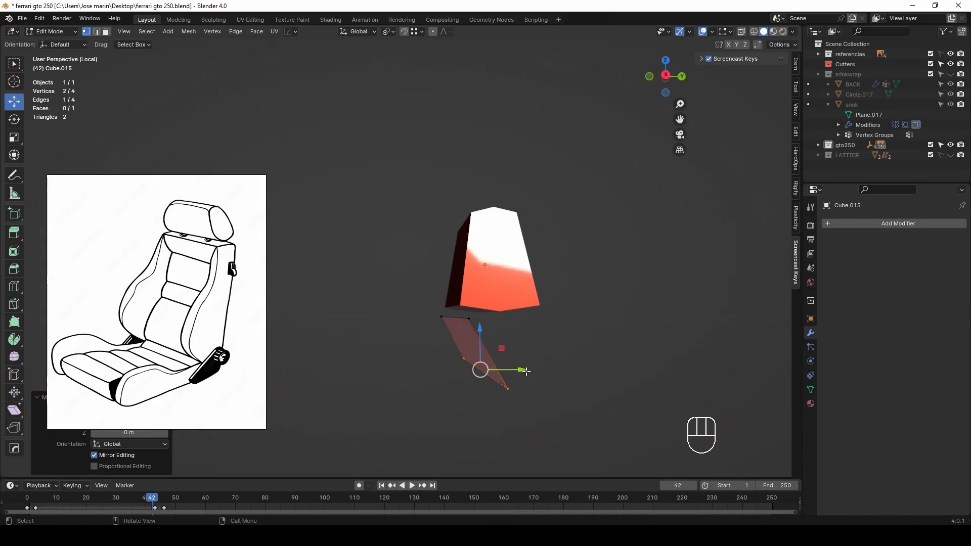
Step: Extrude the lower edge another 0.34 m or so down along Z and shift it along Y
key("e")
key("z")
left_click(527, 430)
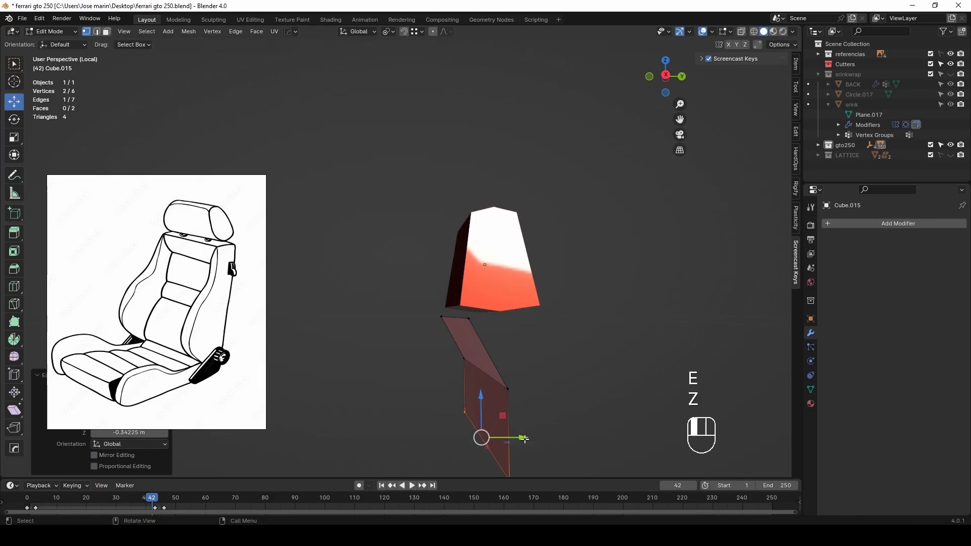
middle_click_drag(521, 430, 500, 301, "shift")
left_click_drag(504, 315, 490, 317)
Step: Extrude the backrest about 0.2 m down, extrude one more section below it and shift that edge along Y
key("e")
left_click(475, 371)
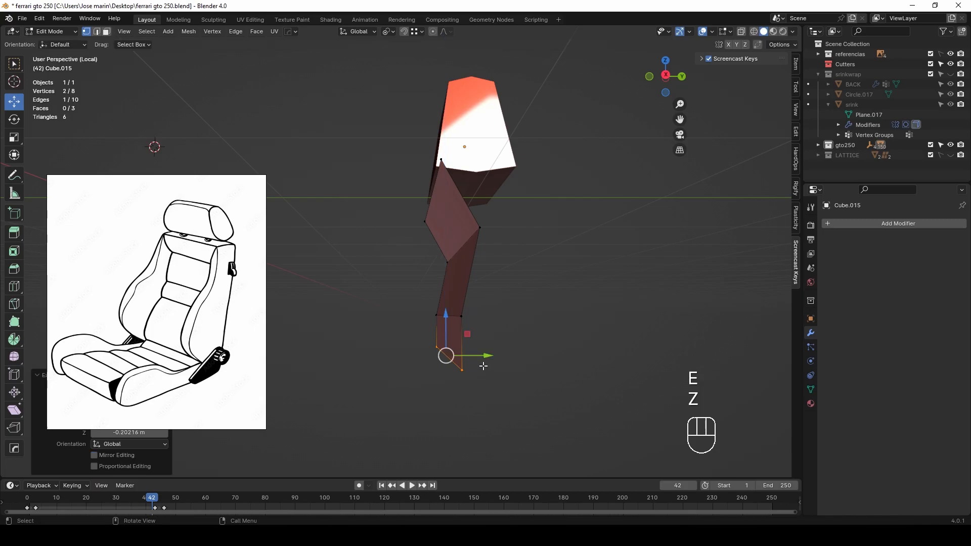
key("e")
key("z")
left_click(487, 426)
left_click_drag(486, 418, 456, 429)
middle_click_drag(455, 429, 495, 332)
Step: Taper the upper backrest by scaling its top edge to about 0.81 and the second edge to about 0.94 along X
middle_click_drag(407, 221, 327, 184)
left_click_drag(328, 183, 568, 235)
key("s")
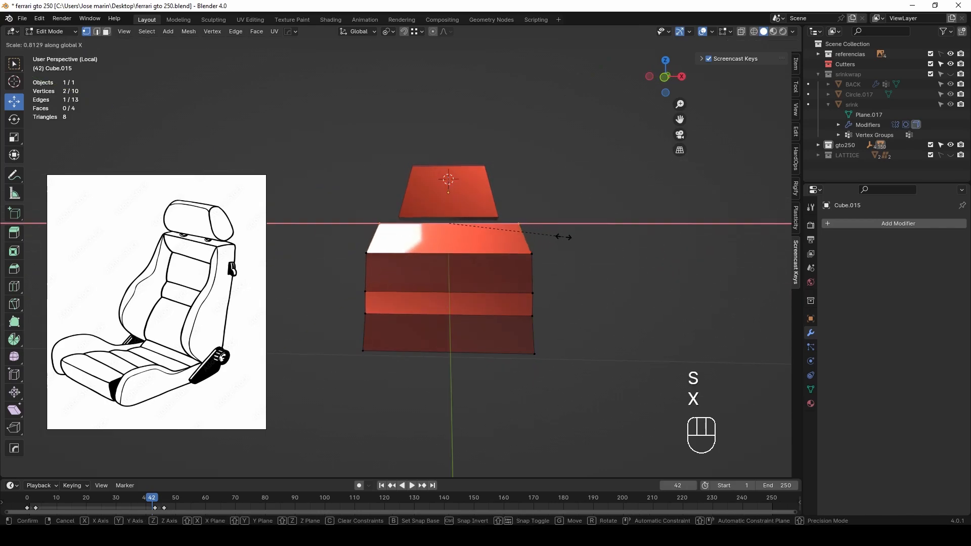
left_click(564, 237)
left_click(559, 265)
key("s")
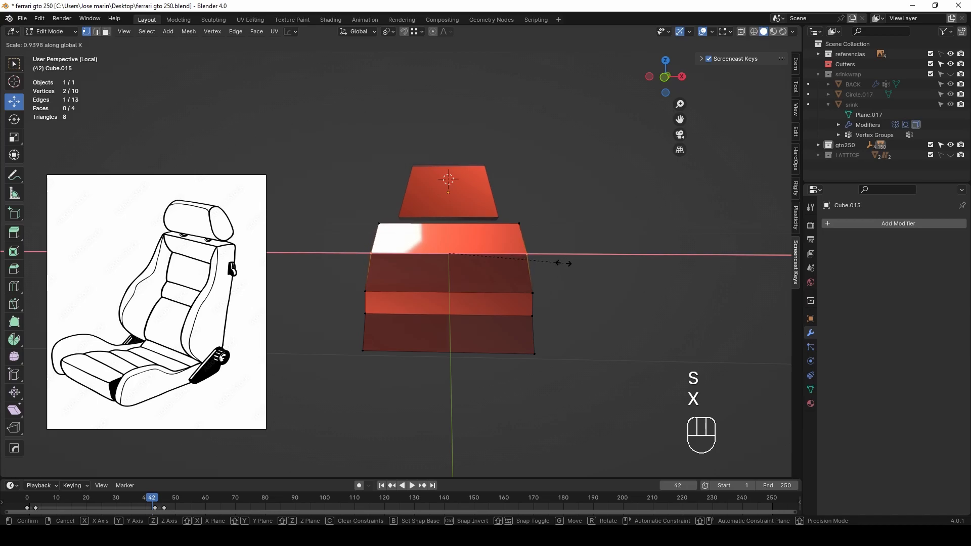
left_click(564, 264)
Step: Widen the backrest's fourth edge from the top slightly along X
left_click_drag(377, 314, 574, 319)
key("s")
key("x")
left_click(581, 319)
Step: Extrude the bottom edge of the backrest about 0.33 m down along Z
left_click_drag(336, 332, 589, 388)
middle_click_drag(588, 388, 532, 309)
key("e")
key("z")
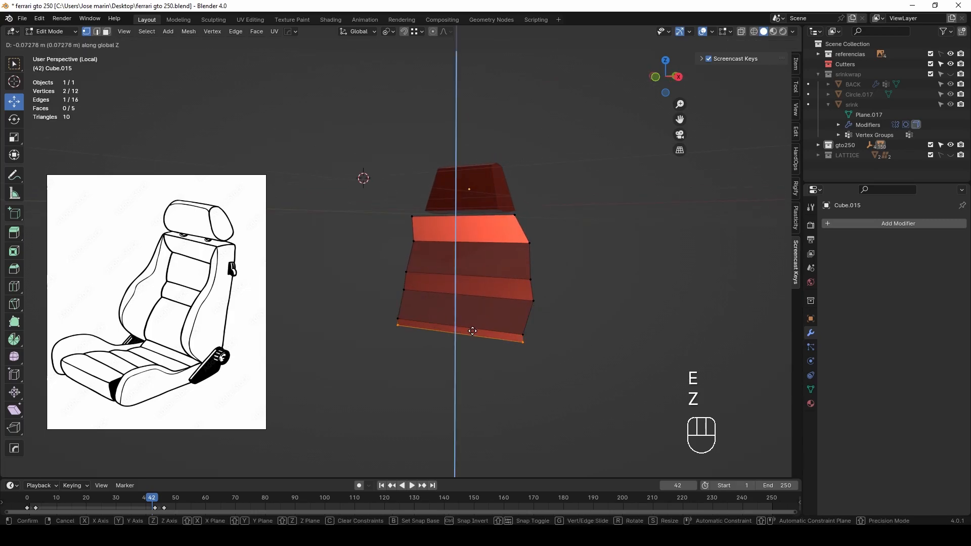
left_click(473, 353)
middle_click_drag(473, 354, 489, 357)
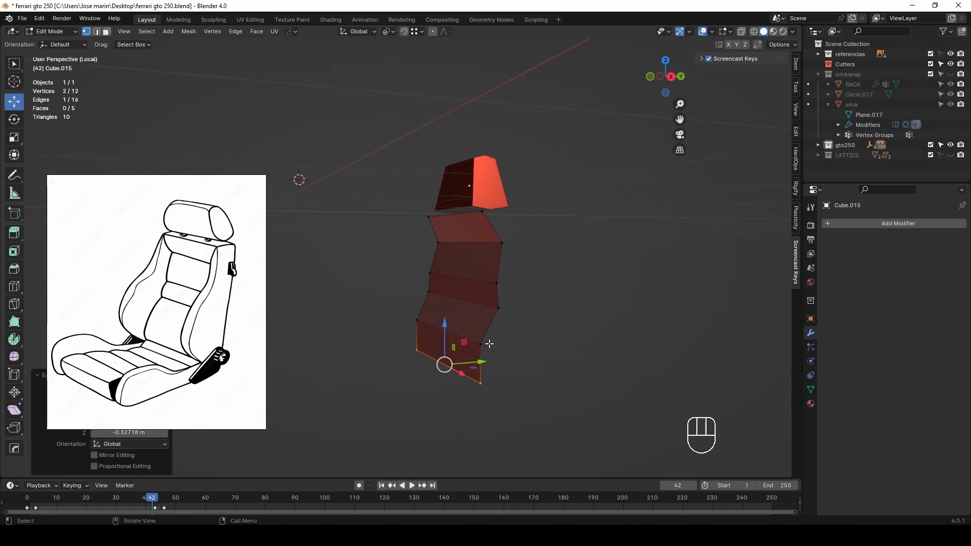
Step: Extrude the entire backrest strip to give it thickness and scale the extruded rear faces along Y
key("a")
key("e")
left_click(537, 268)
middle_click_drag(537, 268, 579, 314)
key("s")
key("y")
left_click(476, 291)
key("s")
right_click(578, 314)
key("alt+z")
key("s")
right_click(577, 312)
Step: Scale the whole backrest mesh along X and return to Object Mode
key("a")
key("a")
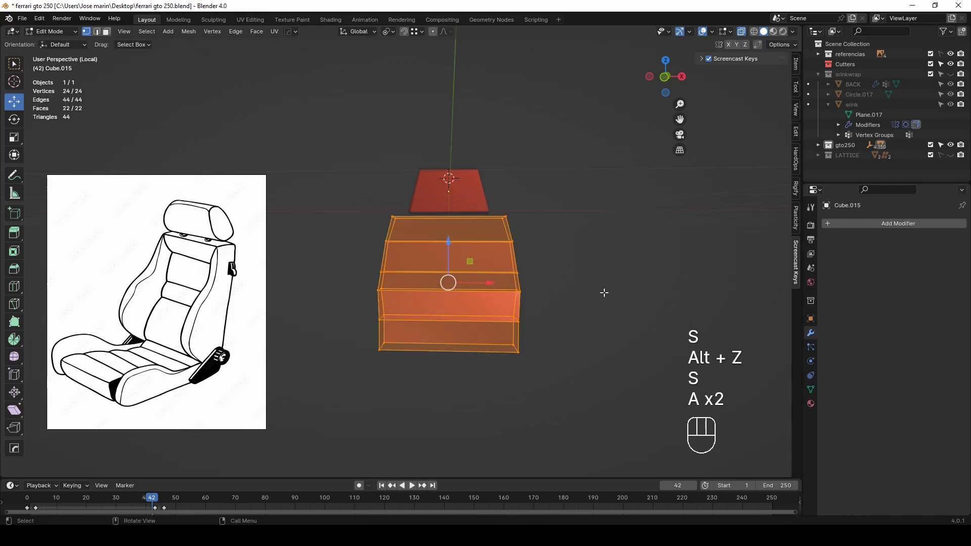
key("s")
key("x")
left_click(592, 292)
middle_click_drag(592, 292, 516, 310)
key("alt+z")
key("Tab")
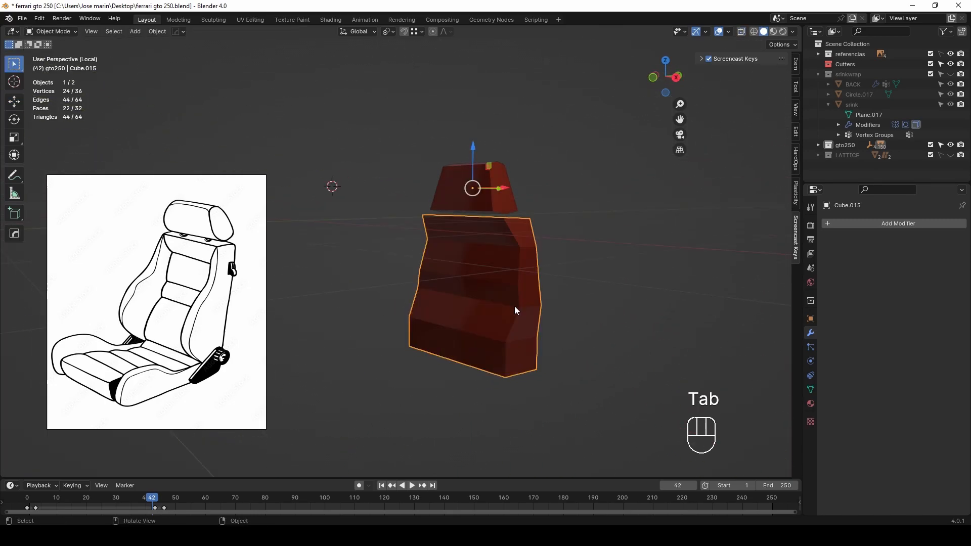
Step: Duplicate the backrest in place, center the copy's origin on its geometry and move it down about 0.26 m
key("shift+d")
right_click(490, 212)
right_click(488, 268)
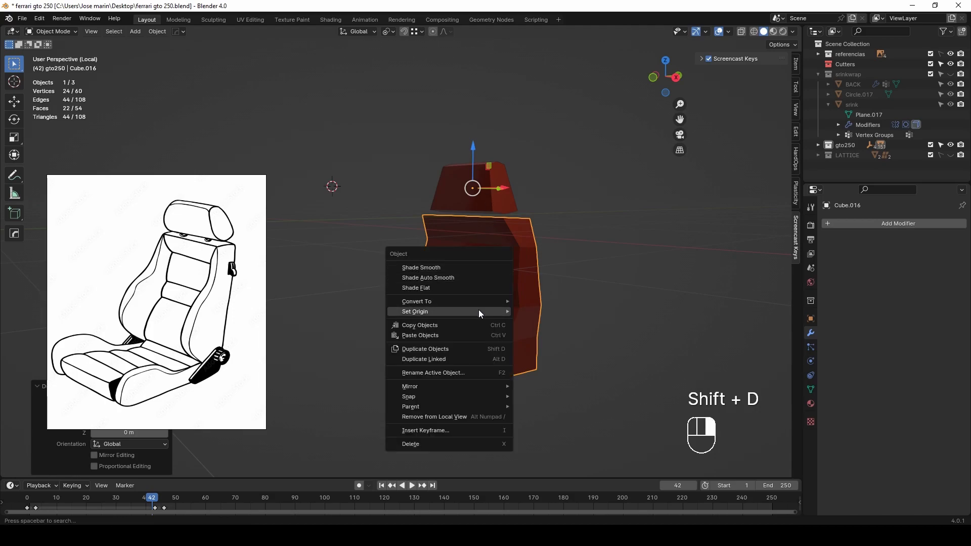
left_click(560, 335)
left_click_drag(472, 248, 526, 297)
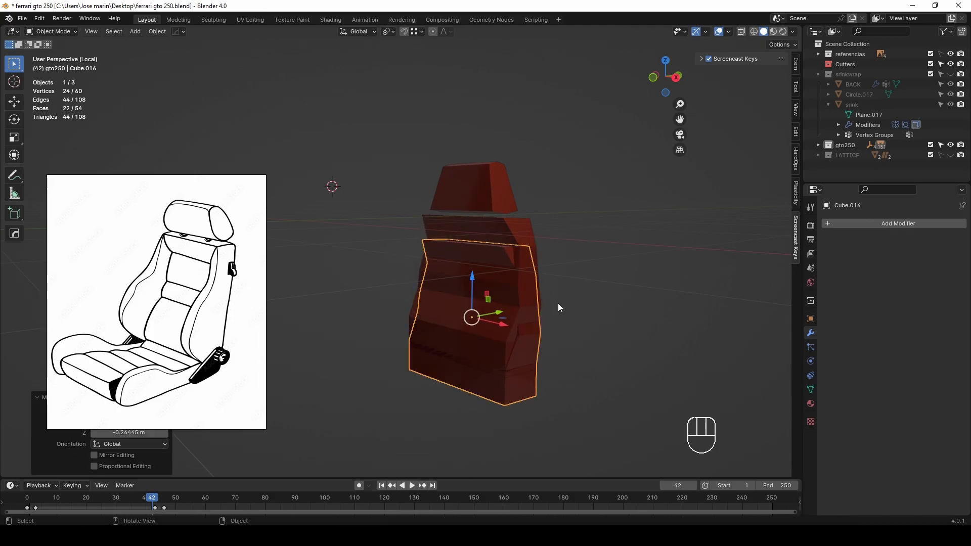
Step: Rotate the backrest copy 180° and another 90° around X so it lies flat as the seat cushion
key("r")
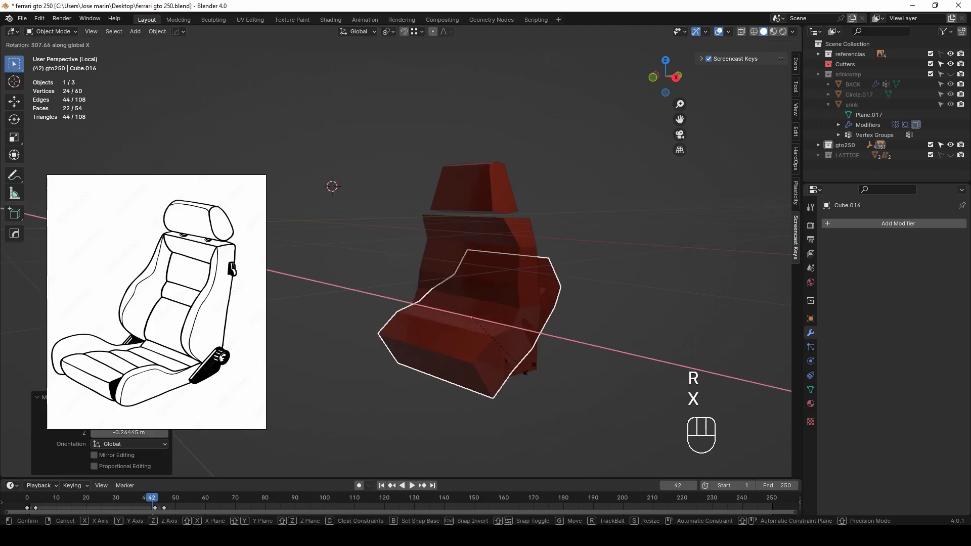
key("KP_1")
key("KP_8")
key("KP_0")
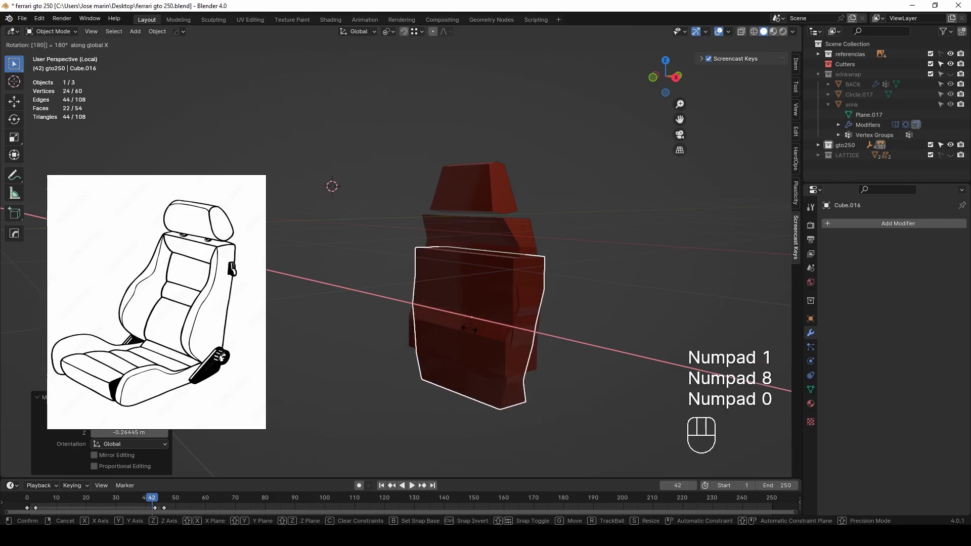
key("KP_Enter")
key("r")
key("x")
key("KP_9")
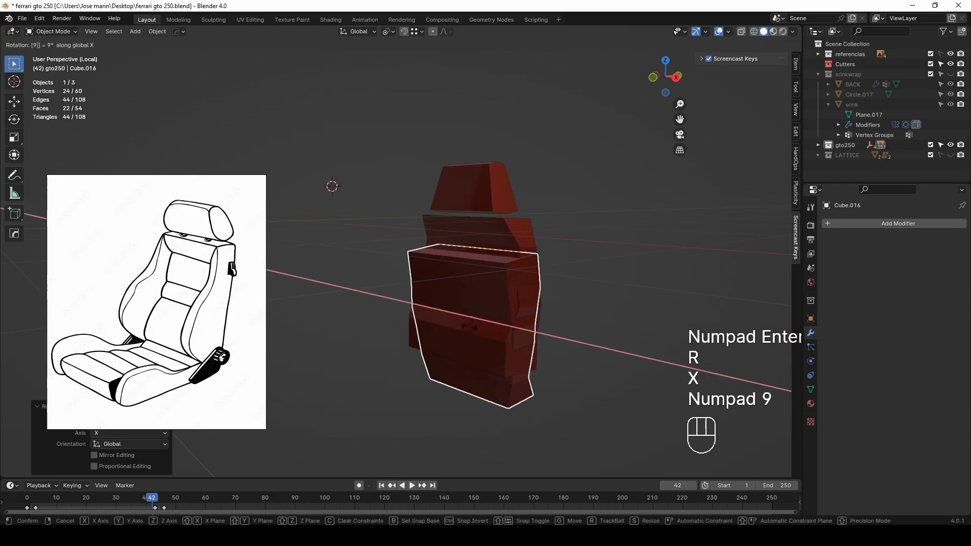
key("KP_0")
key("KP_Enter")
Step: Rotate the seat cushion 180° around Z and place it in front of the backrest, about 0.27 m lower
key("r")
key("z")
key("KP_1")
key("KP_8")
key("KP_0")
key("KP_Enter")
mouse_move(469, 326)
middle_mouse_down()
mouse_move(498, 345)
mouse_move(483, 315)
middle_mouse_up()
left_click_drag(482, 311, 418, 338)
Step: Rotate the seat cushion about 179° around Z and lower it about 0.17 m along Z
key("r")
key("z")
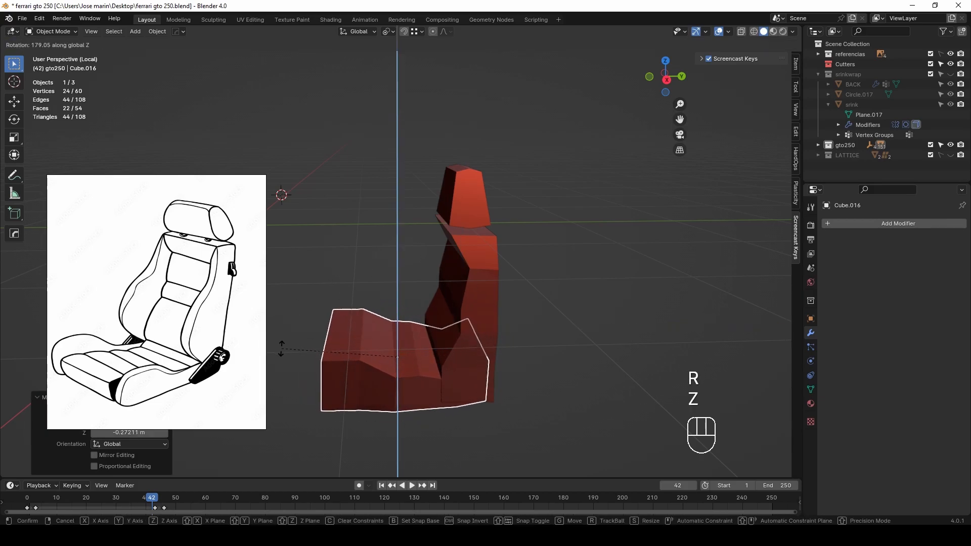
left_click(280, 347)
middle_click_drag(281, 347, 441, 263)
key("g")
key("z")
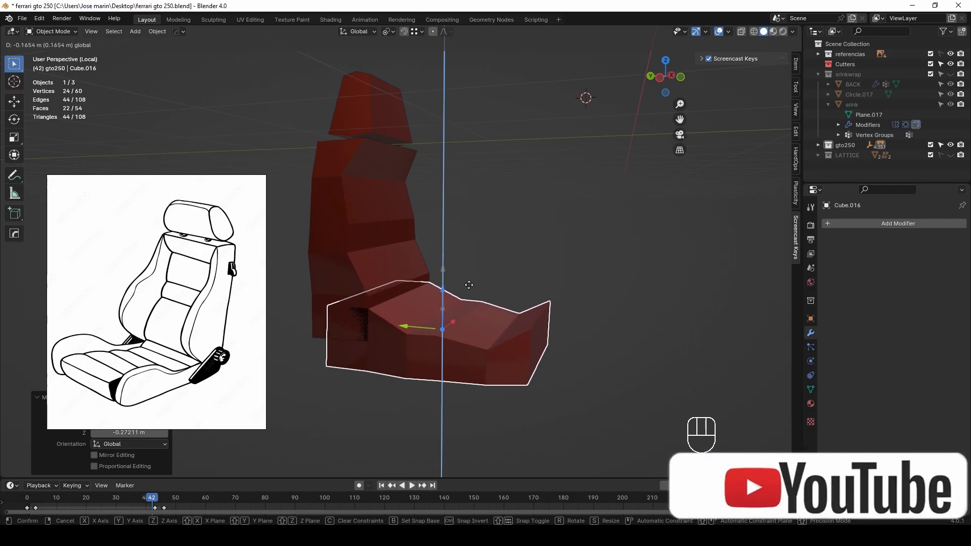
left_click(467, 285)
Step: Turn the seat cushion about half a turn around Z in snapped increments, aligned with the backrest
middle_click_drag(470, 305, 551, 335)
key("Tab")
key("Tab")
key("r")
key("z")
key("ctrl")
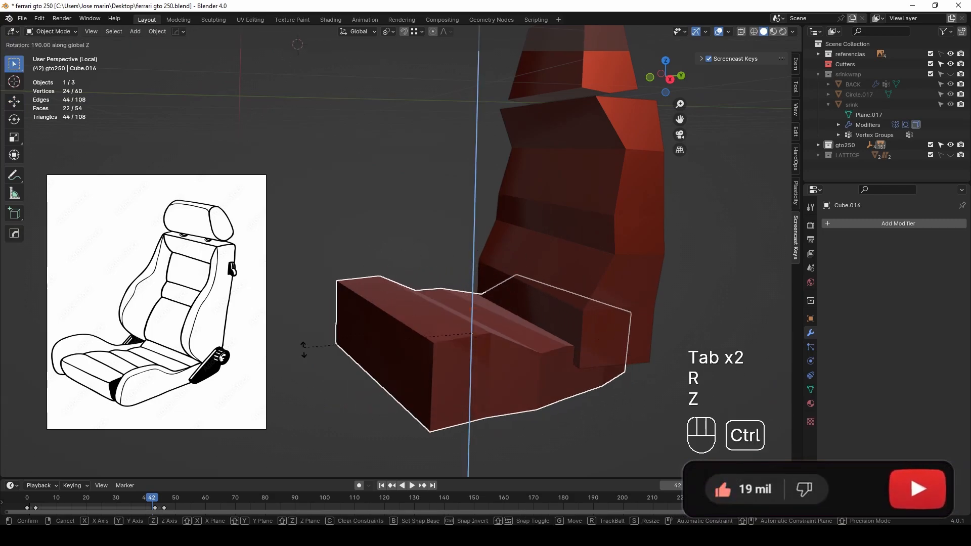
left_click(312, 307)
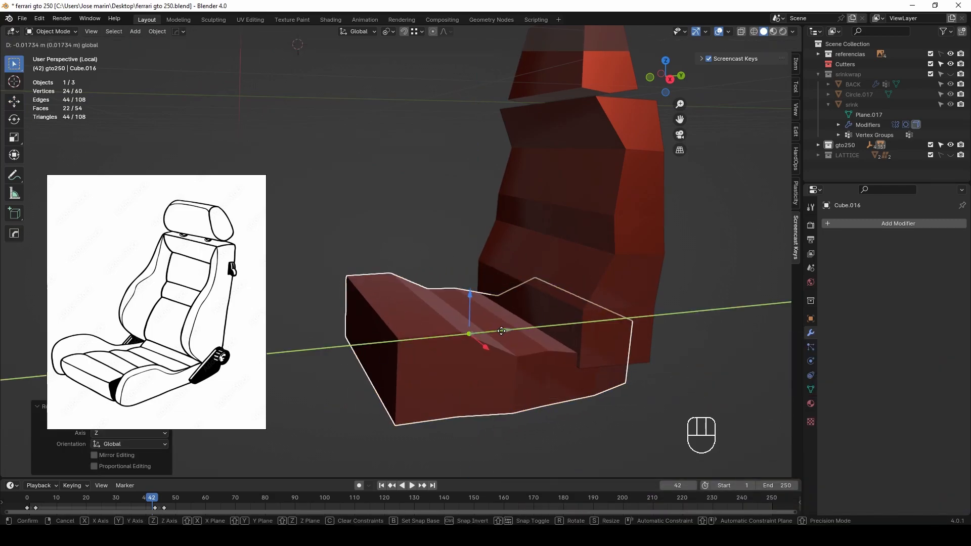
Step: Lower the seat cushion's front top edge along Z to flatten the raised front end
key("Tab")
left_click(314, 277)
left_click(369, 337, "shift")
left_click(365, 275, "shift")
left_click_drag(358, 243, 355, 267)
middle_click_drag(426, 293, 539, 367)
Step: Lower the seat cushion's two rear top vertices about 0.17 m along Z
key("alt+z")
left_click(540, 368)
middle_click_drag(574, 319, 464, 265)
key("alt+z")
left_click(518, 286)
key("alt+z")
left_click(553, 356, "shift")
left_click_drag(562, 327, 567, 354)
key("alt+z")
mouse_move(550, 340)
middle_mouse_down()
mouse_move(582, 336)
mouse_move(559, 324)
middle_mouse_up()
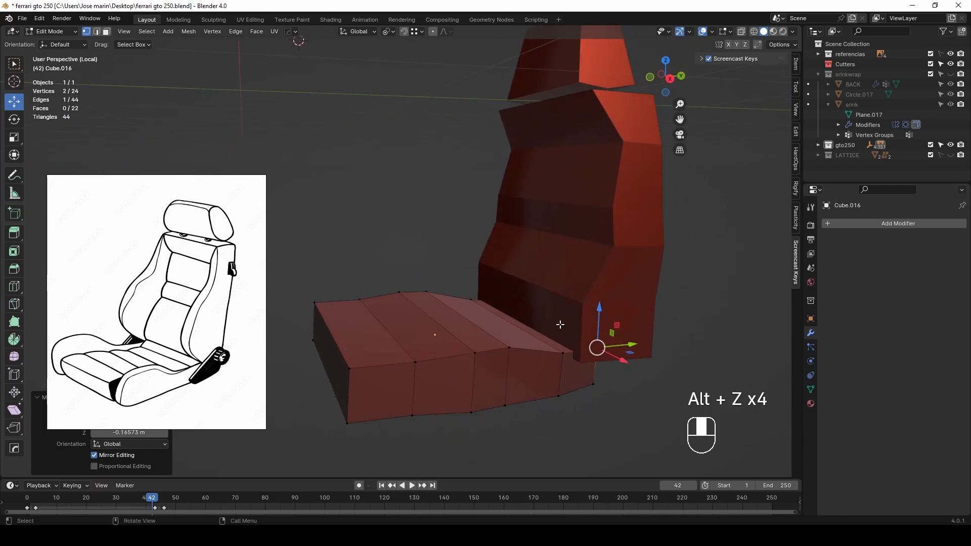
Step: Lower the cushion's rear edge a little more, and extend its rear end face back under the backrest along Y
key("a")
left_click_drag(600, 310, 599, 328)
middle_click_drag(625, 348, 593, 336)
key("alt+z")
left_click_drag(560, 417, 506, 308)
key("alt+z")
left_click_drag(569, 358, 617, 360)
middle_click_drag(556, 342, 506, 378)
middle_click_drag(506, 378, 539, 372)
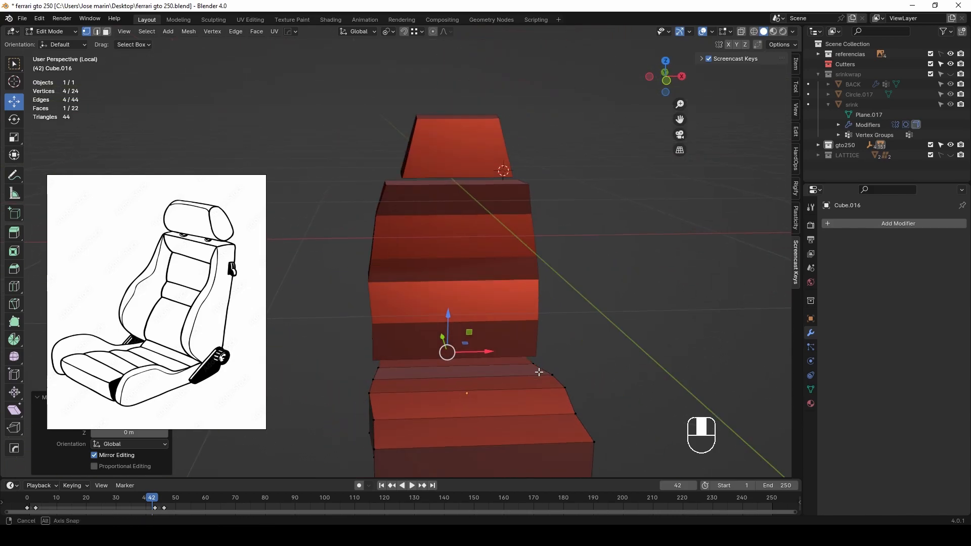
Step: Edit the backrest and seat cushion together and scale all their geometry to about 0.81 along X
key("Tab")
middle_click_drag(553, 321, 541, 251)
left_click(484, 269)
key("Tab")
scroll(456, 274, "down", 4)
middle_click_drag(416, 274, 469, 260, "shift")
key("Tab")
left_click(432, 373, "shift")
key("Tab")
key("a")
key("s")
key("x")
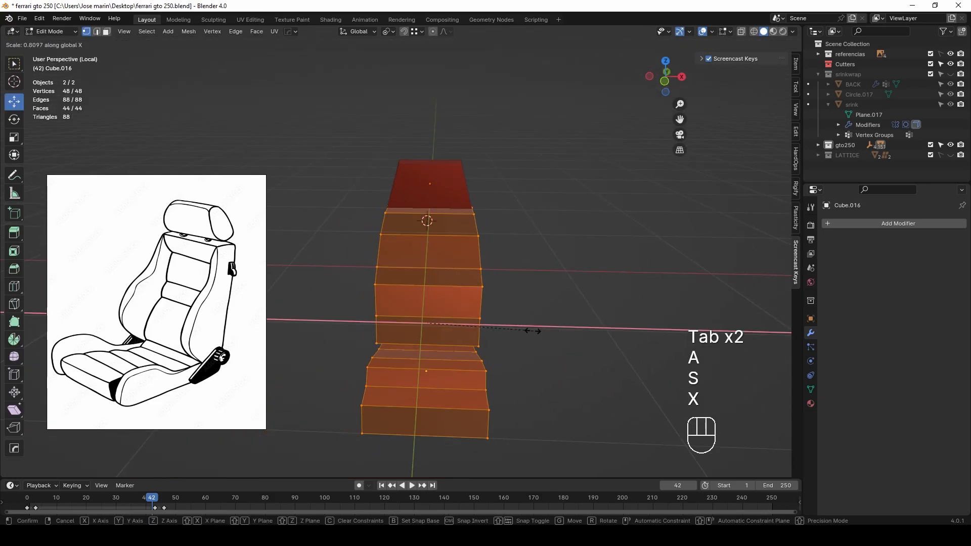
left_click(537, 329)
middle_click_drag(514, 341, 506, 329)
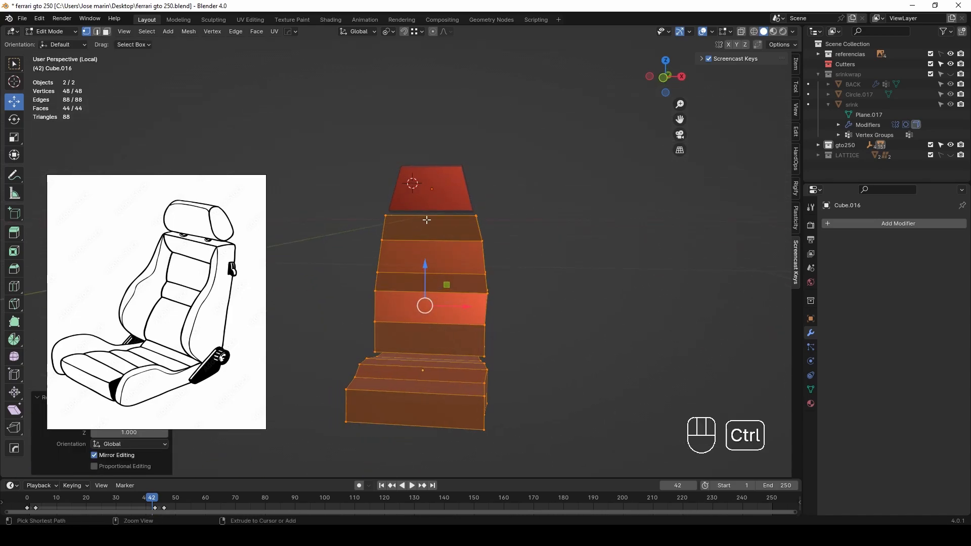
Step: Add a vertical centre loop cut to the backrest and cushion, and delete the vertices of one half
left_click(439, 323)
right_click(439, 323)
key("ctrl+r")
key("alt+z")
middle_click_drag(438, 376, 426, 377)
left_click_drag(324, 192, 406, 445)
key("x")
left_click(368, 399)
key("alt+z")
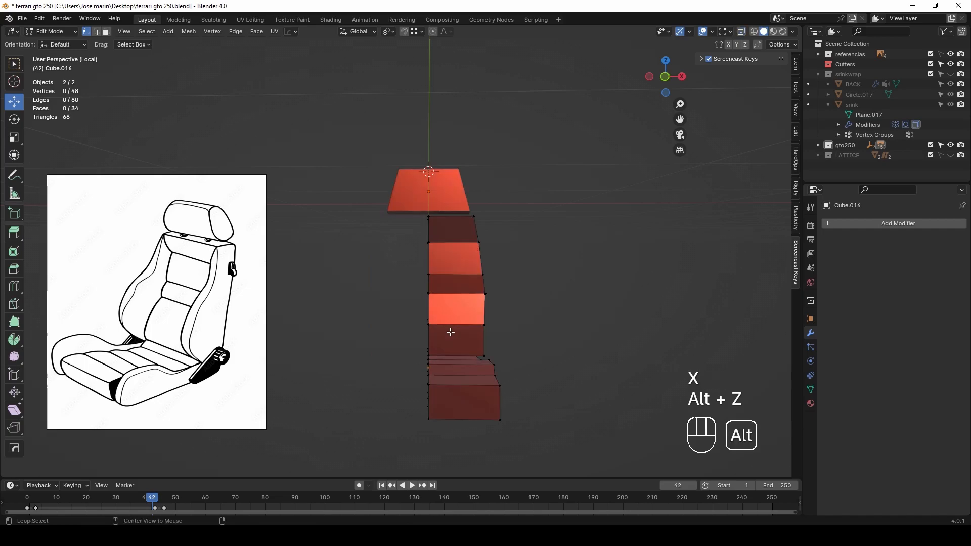
Step: Extrude the backrest's five outer side faces about 0.17 m along X to form a side bolster
middle_click_drag(499, 314, 468, 325)
middle_click_drag(489, 293, 468, 342, "shift")
scroll(468, 343, "up", 3)
middle_click_drag(412, 331, 444, 319, "shift")
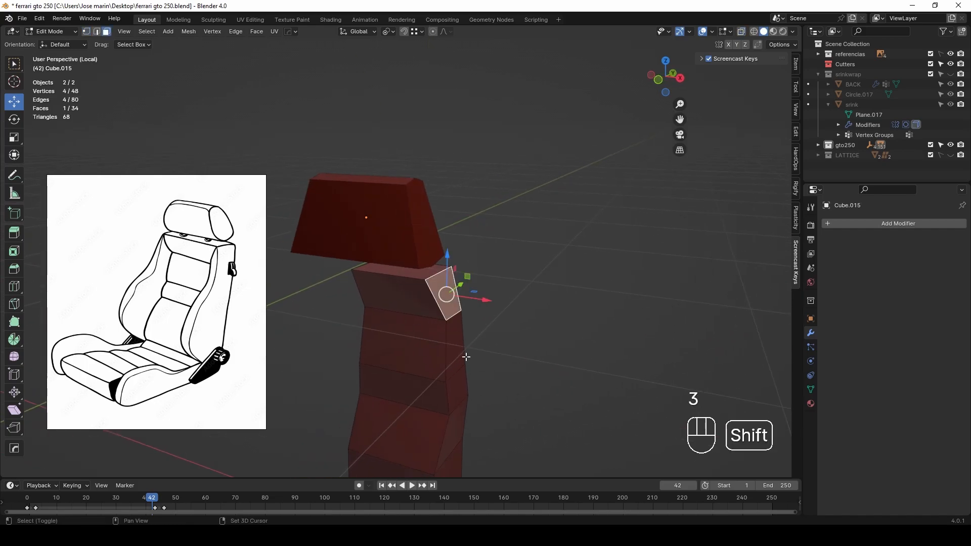
middle_click_drag(468, 357, 455, 198, "shift")
left_click(450, 342, "ctrl")
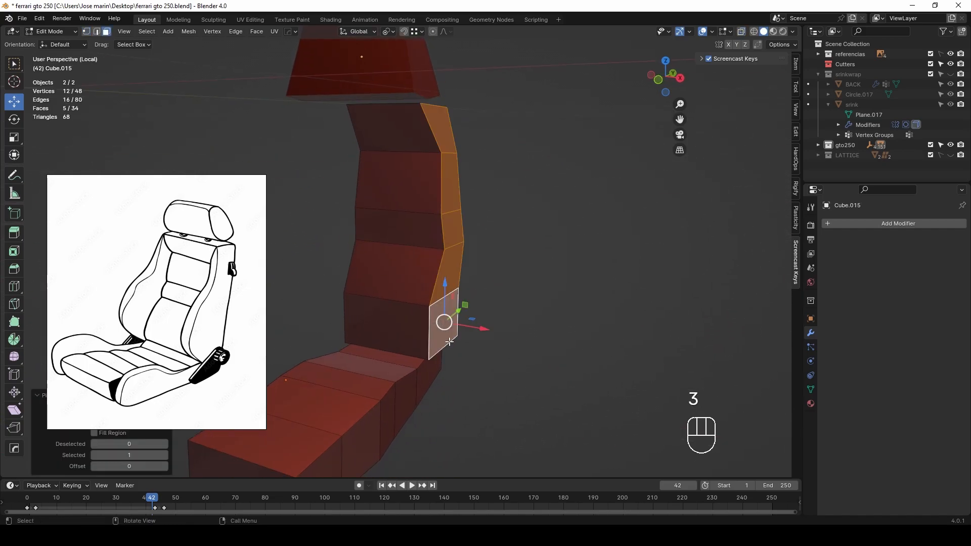
left_click(435, 384, "shift")
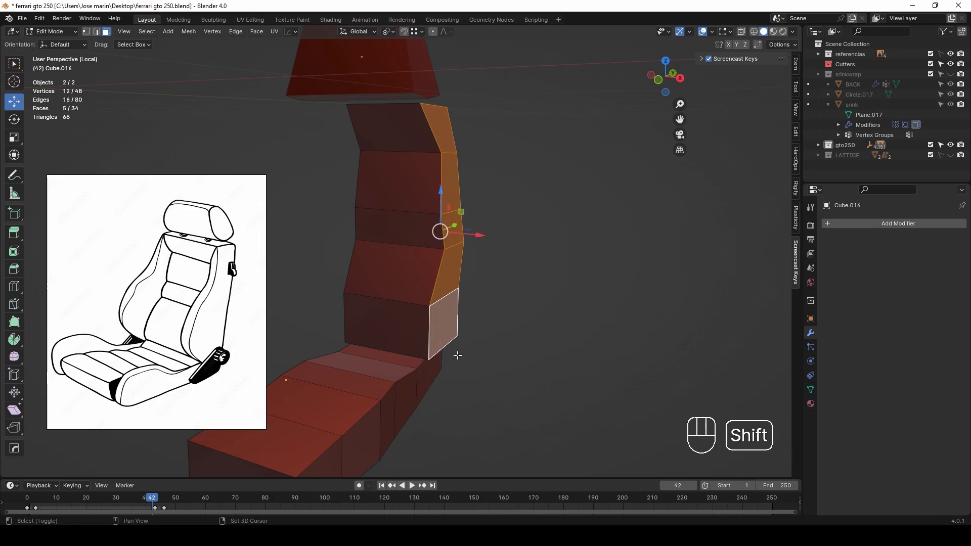
key("e")
key("x")
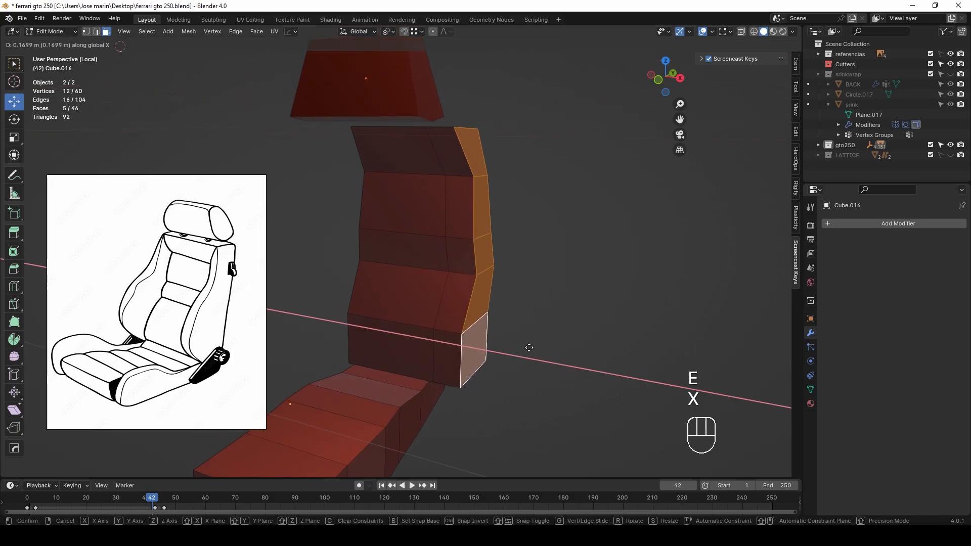
left_click(523, 349)
Step: Add a vertical loop cut to the backrest's centre panel, close to the side bolster
middle_click_drag(494, 309, 463, 314)
key("3")
left_click(451, 318)
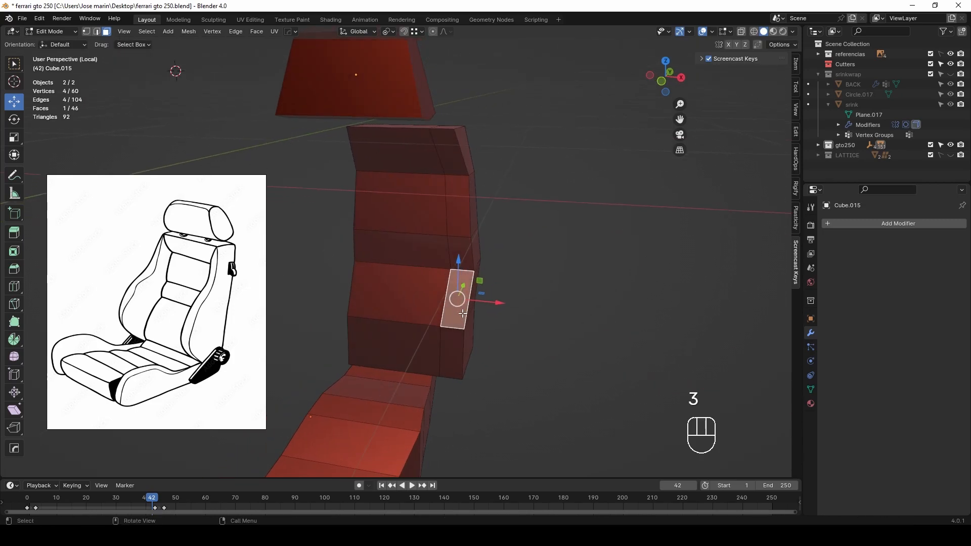
key("ctrl+e")
key("ctrl+r")
left_click(428, 231)
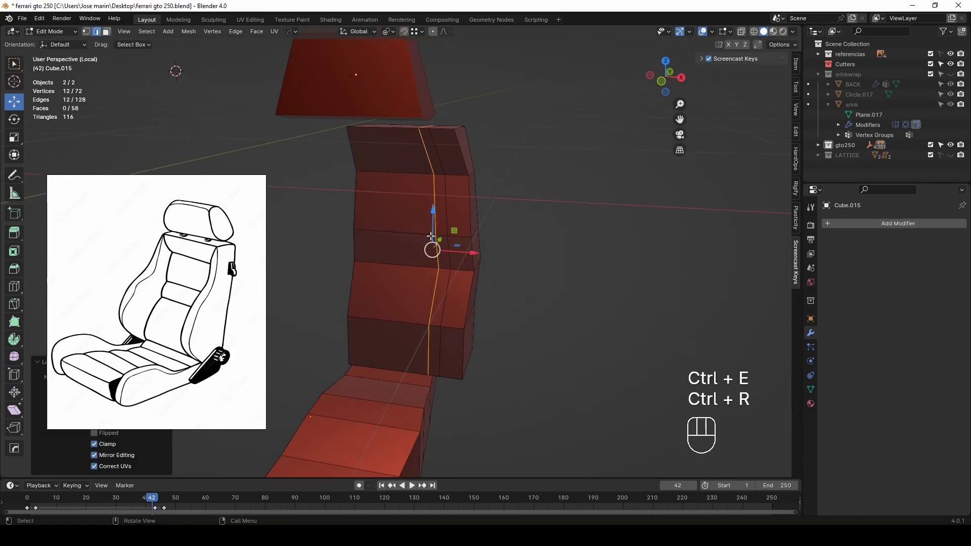
Step: Move the backrest bolster's middle front faces forward along Y so the bolster stands out from the centre panel
key("3")
left_click(456, 292)
left_click(459, 257, "shift")
middle_click_drag(459, 257, 405, 263)
left_click_drag(463, 264, 429, 291)
key("2")
left_click(419, 288)
middle_click_drag(431, 290, 461, 289)
middle_click_drag(455, 337, 508, 245, "shift")
middle_click_drag(454, 309, 464, 310)
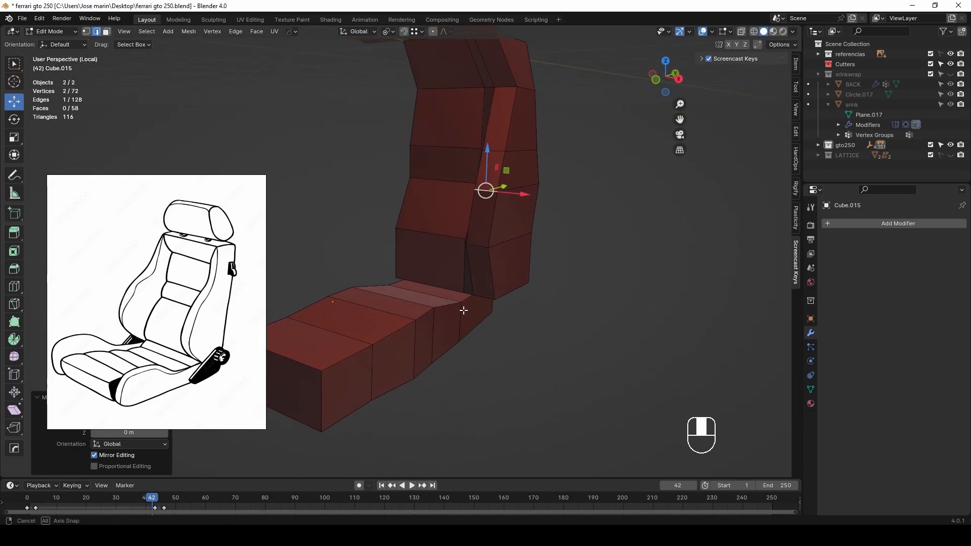
Step: Extrude the seat cushion's five outer side faces outward to form a side bolster
left_click(468, 317)
middle_click_drag(359, 386, 444, 384)
left_click(399, 412, "ctrl")
key("e")
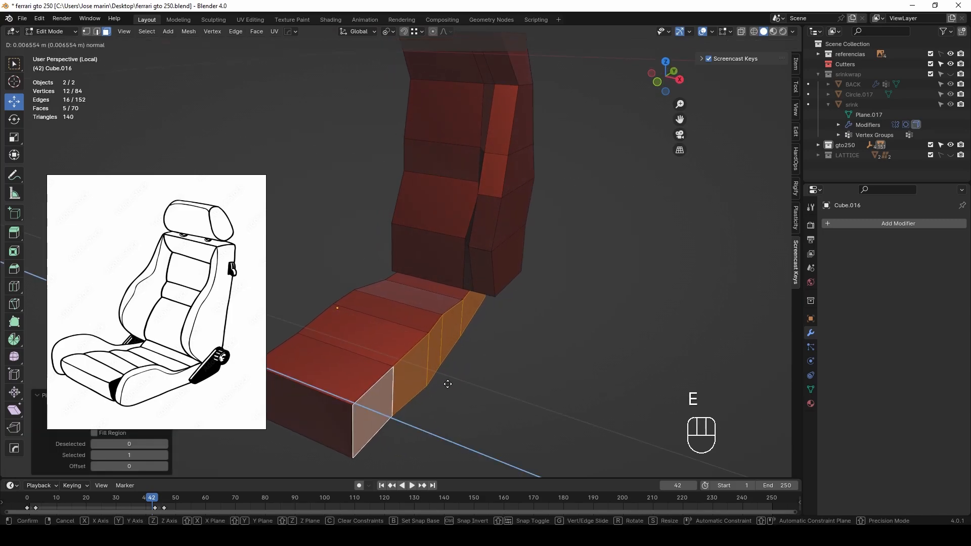
left_click(465, 415)
Step: Add a lengthwise loop cut to the seat cushion's centre panel and slide it toward the side bolster
key("ctrl+r")
key("ctrl+z")
left_click(343, 393)
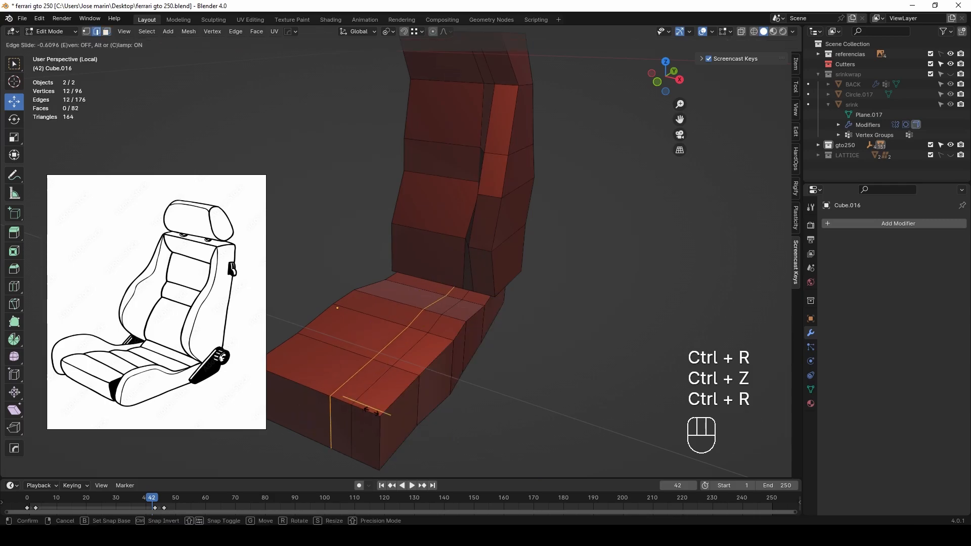
left_click(381, 423)
Step: Raise a middle top face of the seat cushion's side bolster along Z
middle_click_drag(408, 380, 388, 375)
left_click(376, 354)
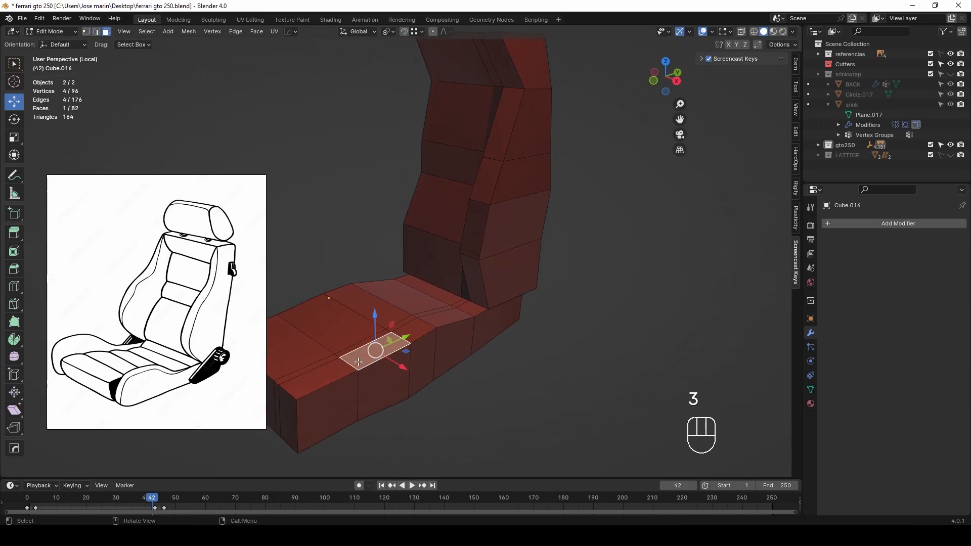
left_click_drag(374, 316, 373, 295)
middle_click_drag(373, 296, 473, 359)
Step: Raise vertices along the cushion's side bolster to even out its raised profile
key("1")
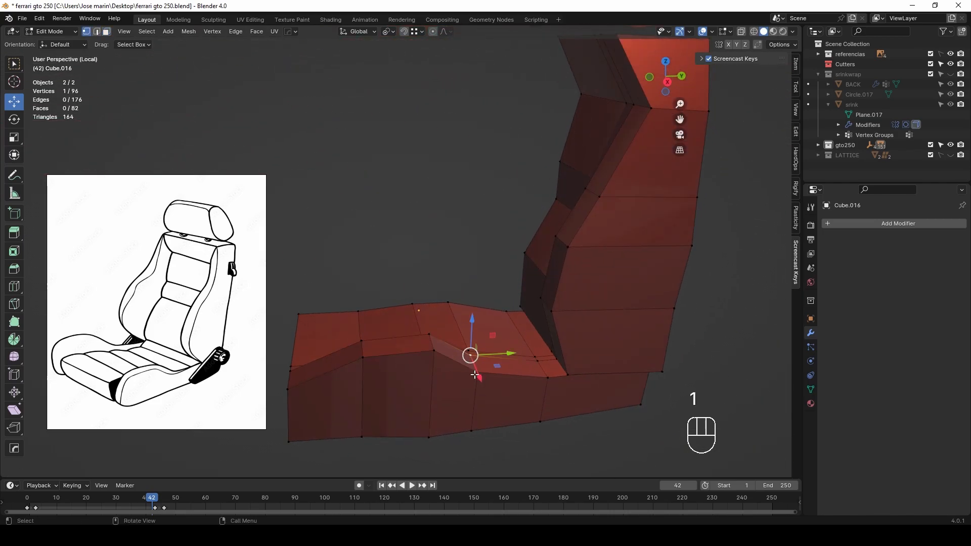
left_click_drag(480, 349, 485, 334)
middle_click_drag(400, 334, 502, 312)
left_click(392, 364)
middle_click_drag(394, 364, 469, 351)
left_click_drag(487, 328, 488, 318)
middle_click_drag(564, 328, 512, 319)
left_click(417, 320)
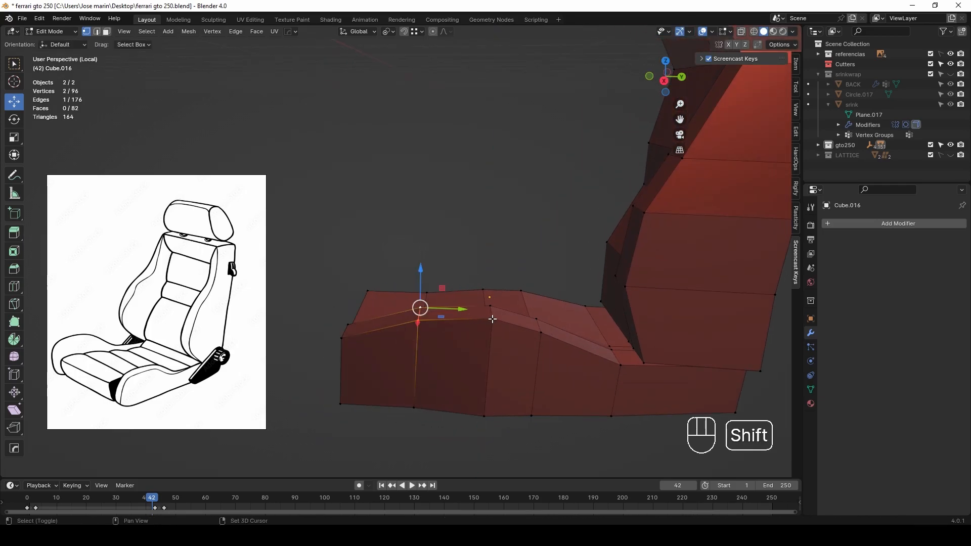
left_click_drag(490, 293, 490, 281)
Step: Delete the three faces on the underside of the backrest
scroll(598, 280, "down", 6)
middle_click_drag(598, 279, 584, 329, "shift")
middle_click_drag(552, 326, 502, 324)
middle_click_drag(502, 324, 581, 299)
scroll(502, 287, "up", 4)
middle_click_drag(501, 287, 545, 299)
left_click(429, 293)
middle_click_drag(478, 307, 519, 233)
left_click(496, 386, "ctrl")
middle_click_drag(448, 379, 533, 359)
key("3")
left_click(400, 375)
middle_click_drag(395, 374, 408, 358)
key("x")
left_click(391, 313)
middle_click_drag(418, 319, 409, 328)
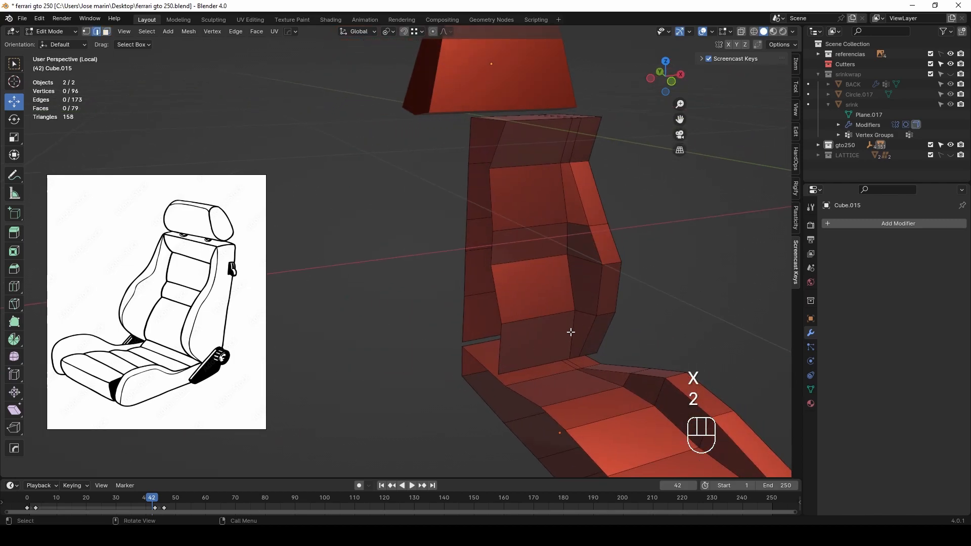
Step: Bevel the edges bordering the backrest's centre panel, across its upper crease and down beside the bolster, with 4 segments
left_click(567, 236, "ctrl")
left_click(551, 225, "ctrl")
middle_click_drag(579, 256, 544, 257)
middle_click_drag(545, 257, 462, 233, "shift")
scroll(501, 292, "up", 2)
middle_click_drag(501, 292, 564, 310)
key("ctrl+b")
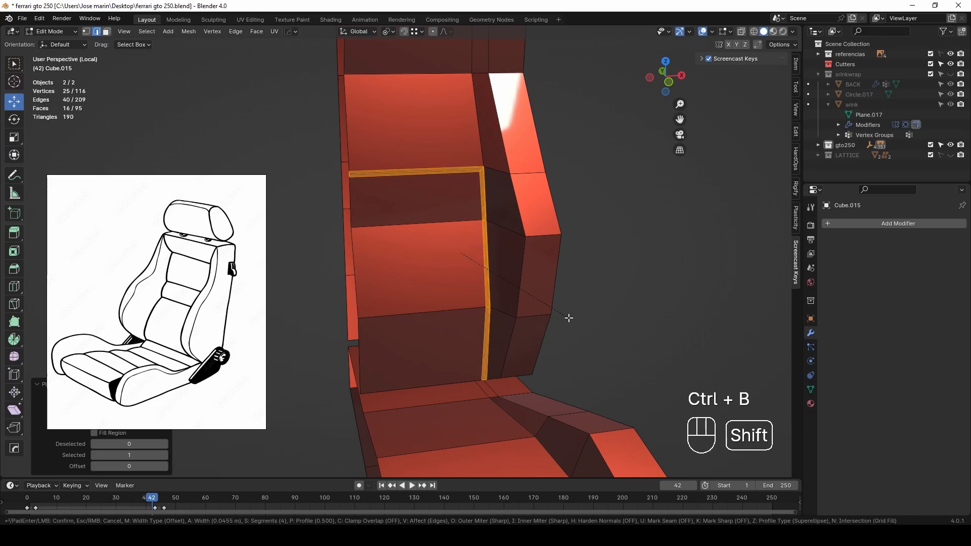
left_click(569, 319)
Step: Push the middle edge loop of the upper horizontal bevel into the backrest to form a seam groove
scroll(491, 304, "up", 3)
middle_click_drag(473, 235, 500, 310, "shift")
left_click(347, 241, "alt")
middle_click_drag(440, 278, 445, 258)
left_click_drag(405, 202, 395, 205)
scroll(426, 230, "down", 7)
middle_click_drag(478, 302, 461, 288)
scroll(485, 293, "up", 7)
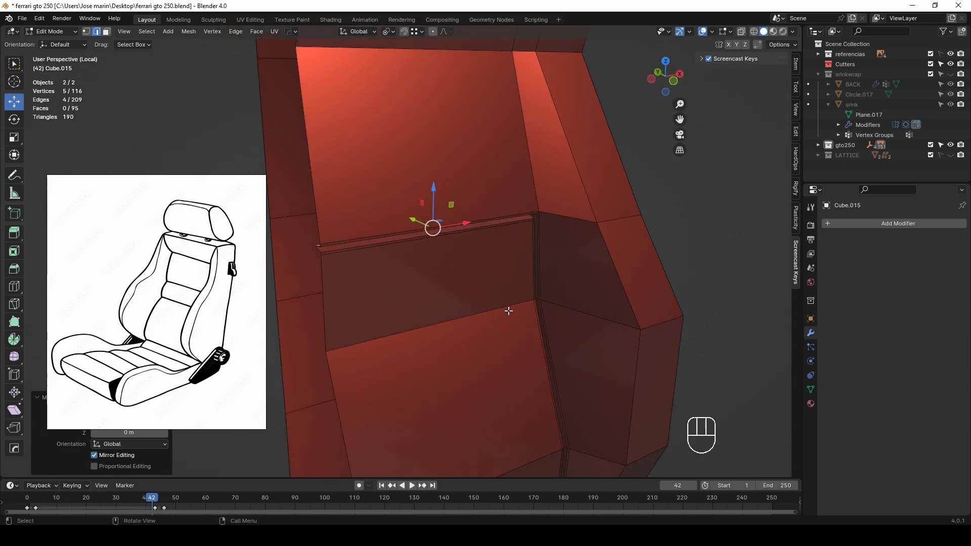
Step: Bevel the two lower horizontal crease edges of the backrest's centre panel into narrow multi-segment strips
scroll(518, 310, "down", 5)
middle_click_drag(494, 338, 500, 304, "shift")
scroll(501, 302, "up", 2)
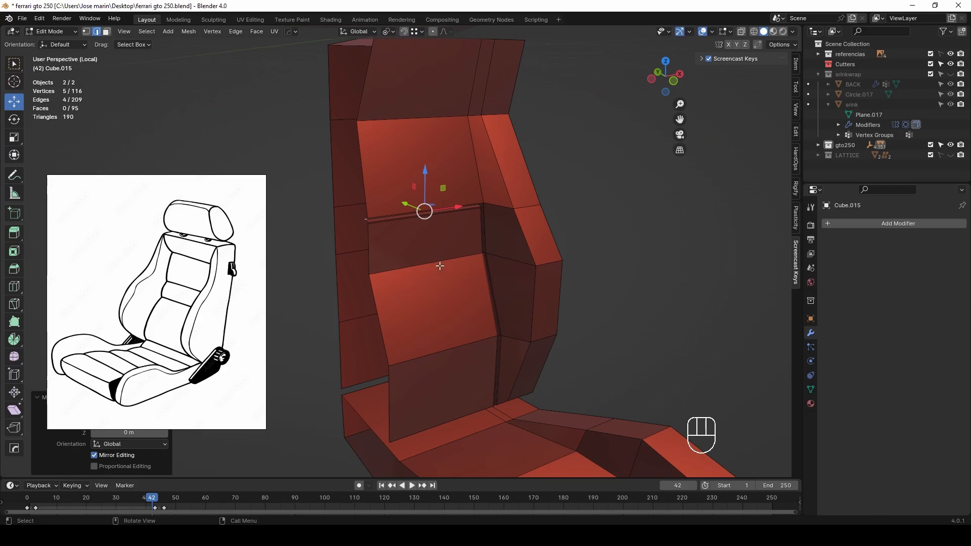
left_click(442, 267)
scroll(441, 267, "up", 3)
key("ctrl+b")
right_click(502, 314)
scroll(472, 365, "down", 3)
middle_click_drag(504, 365, 522, 338)
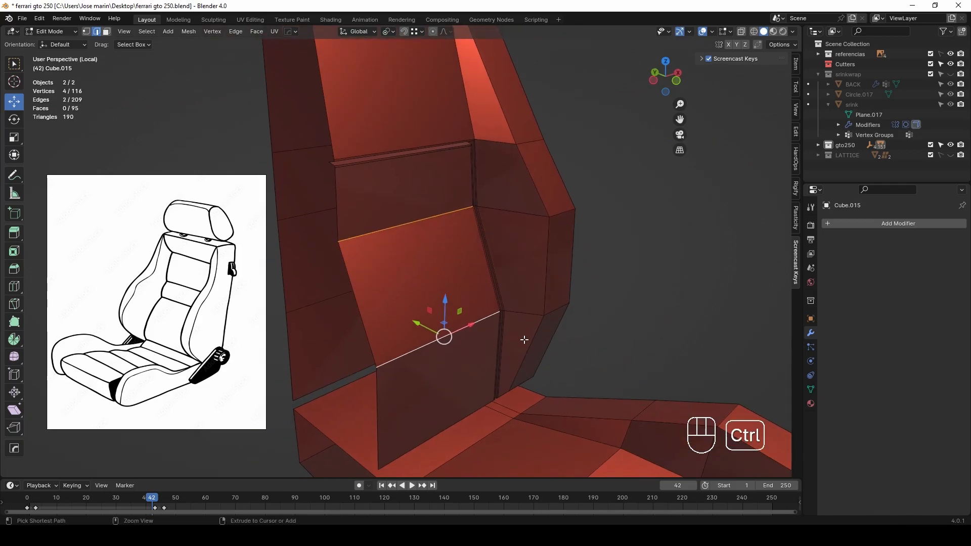
left_click(536, 351)
scroll(420, 390, "up", 2)
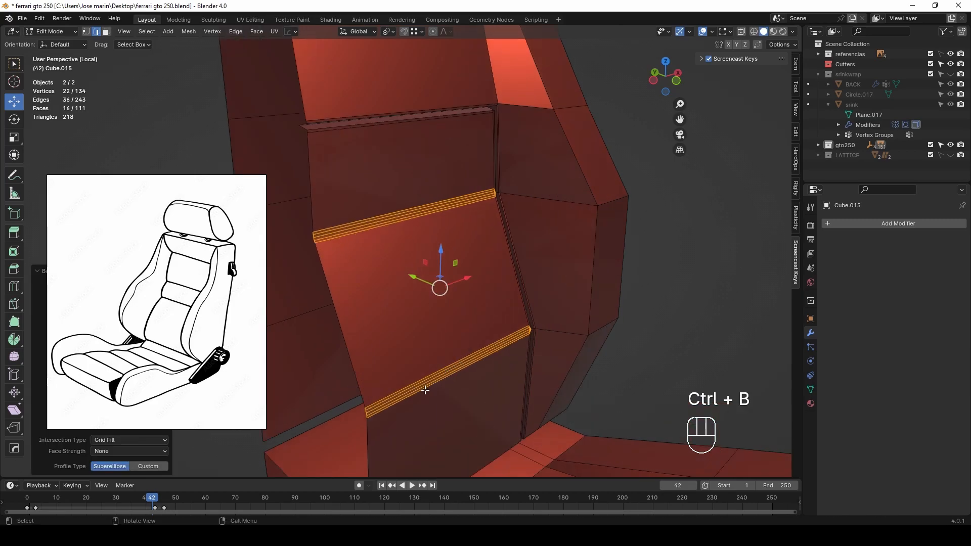
Step: Push the middle edges of the two lower bevel strips into the backrest to form seam grooves
left_click(395, 399)
left_click_drag(391, 205, 383, 215)
middle_click_drag(384, 215, 462, 269)
scroll(456, 287, "down", 6)
key("Tab")
scroll(458, 349, "up", 2)
Step: Add a lengthwise loop cut to the seat cushion between its centre panel and the side bolster's top
key("Tab")
scroll(514, 347, "up", 3)
scroll(461, 269, "up", 3)
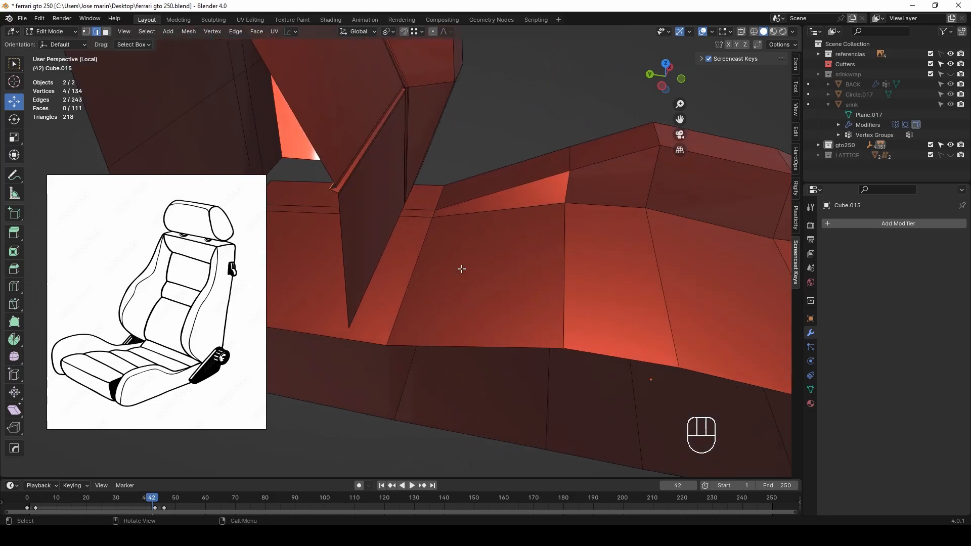
left_click(434, 212)
left_click(439, 254)
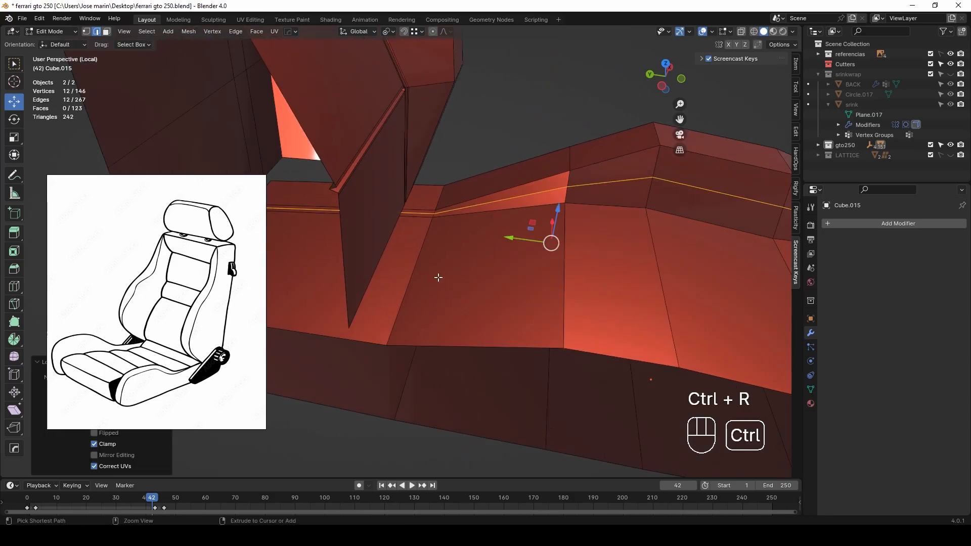
Step: Hide the cushion loop beside the side bolster and bevel the centre panel's four crosswise edges into narrow multi-segment strips
left_click(436, 208)
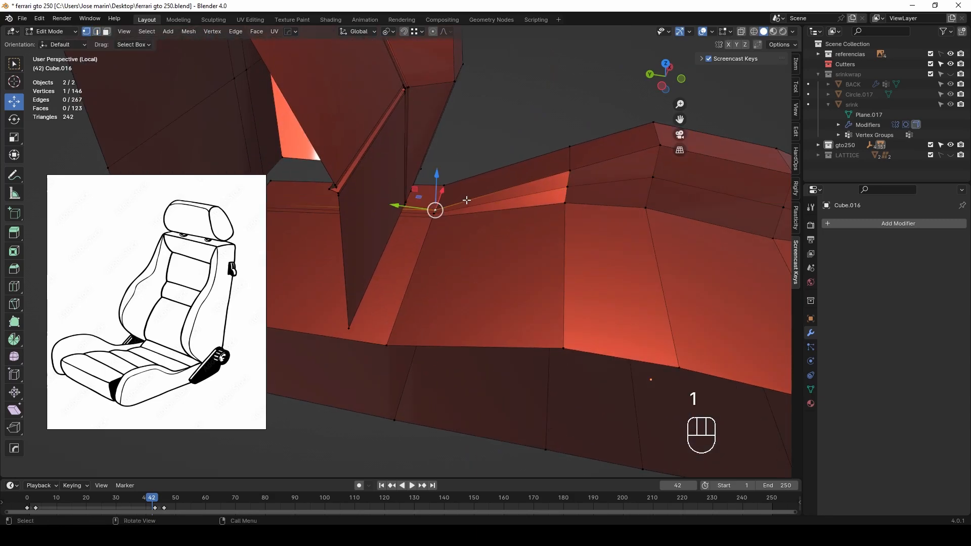
key("h")
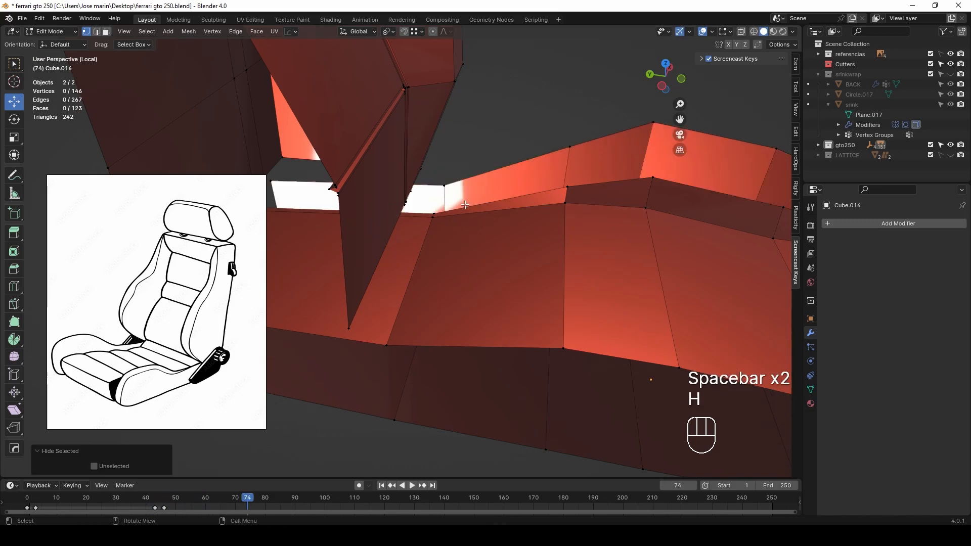
left_click(396, 321, "alt")
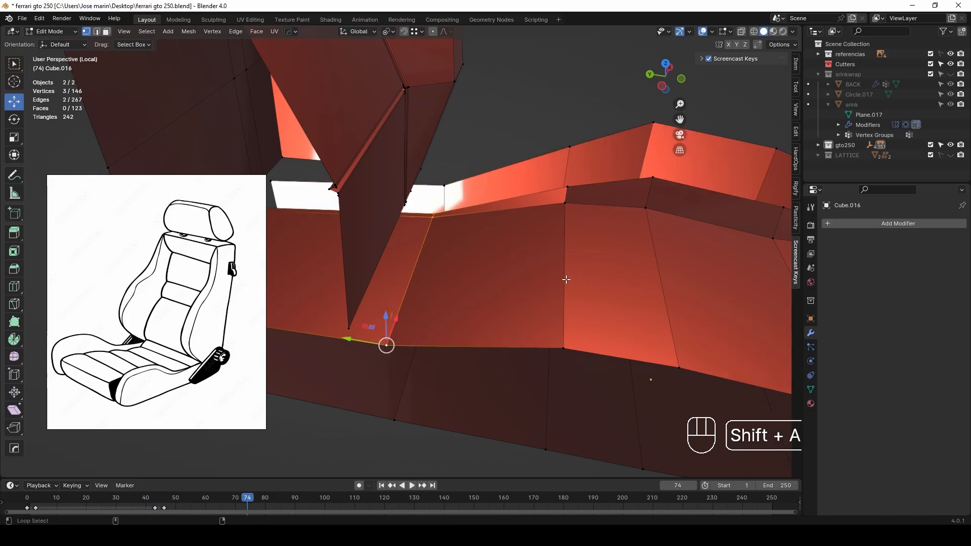
left_click(566, 279, "alt+shift")
left_click(567, 275, "alt+shift")
left_click(658, 286, "alt+shift")
middle_click_drag(657, 285, 488, 254, "shift")
left_click(660, 281, "alt+shift")
scroll(643, 283, "down", 3)
middle_click_drag(640, 303, 556, 314)
key("ctrl+b")
left_click(527, 284)
scroll(521, 285, "up", 4)
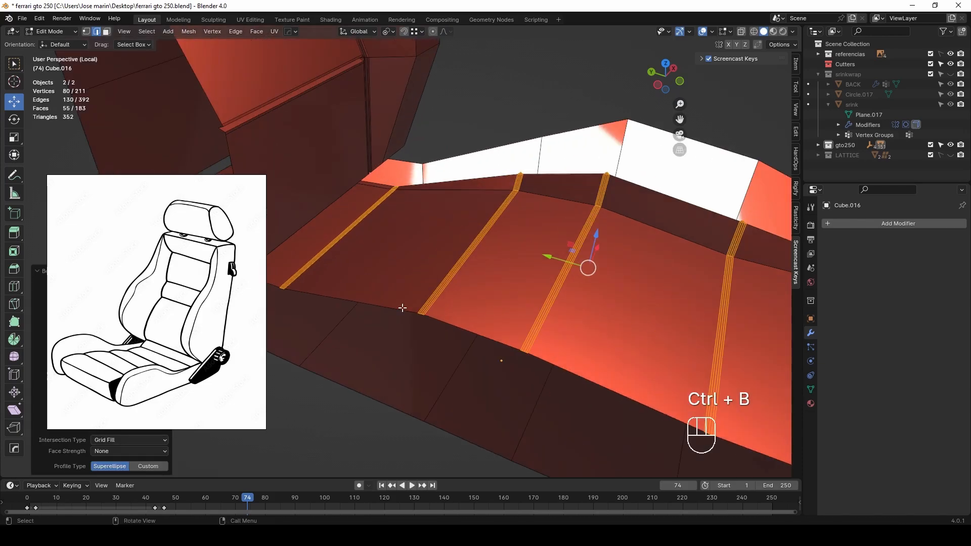
Step: Push the middle edges of the crosswise bevel strips into the seat cushion's centre panel to form seam grooves
middle_click_drag(338, 279, 473, 275, "shift")
scroll(422, 294, "up", 2)
scroll(363, 291, "up", 2)
middle_click_drag(334, 289, 430, 298)
left_click(372, 295)
middle_click_drag(537, 298, 428, 298, "shift")
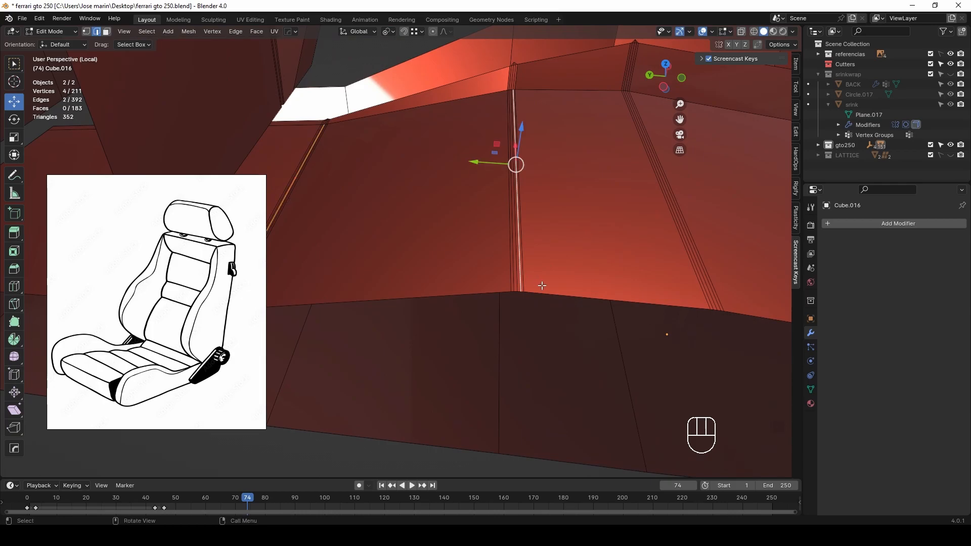
left_click(518, 282, "shift")
middle_click_drag(518, 282, 507, 304)
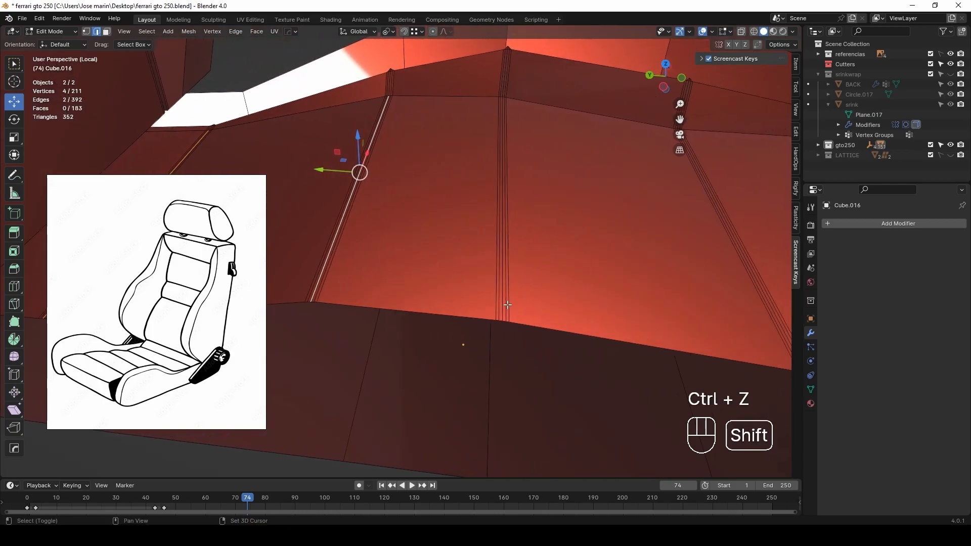
middle_click_drag(644, 314, 292, 307, "shift")
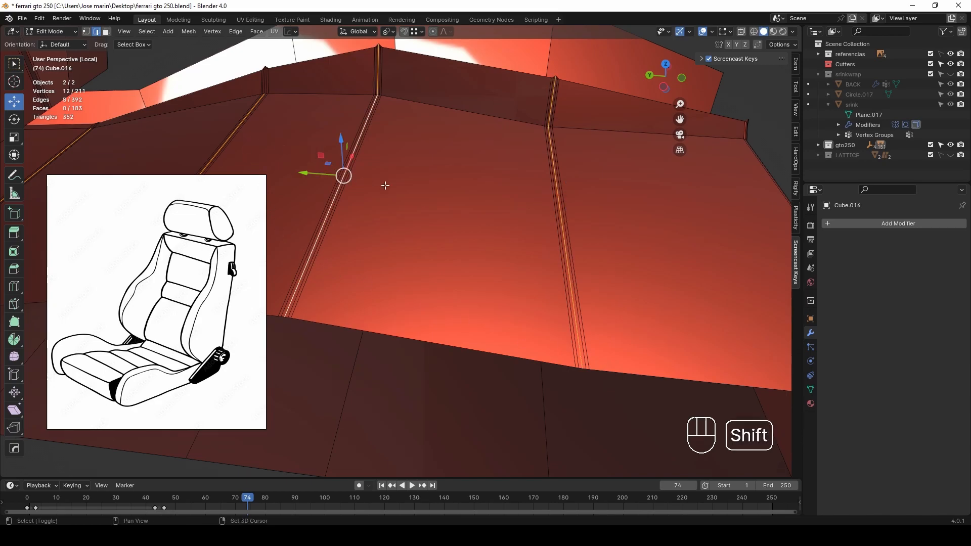
middle_click_drag(373, 181, 597, 366, "shift")
key("ctrl+z")
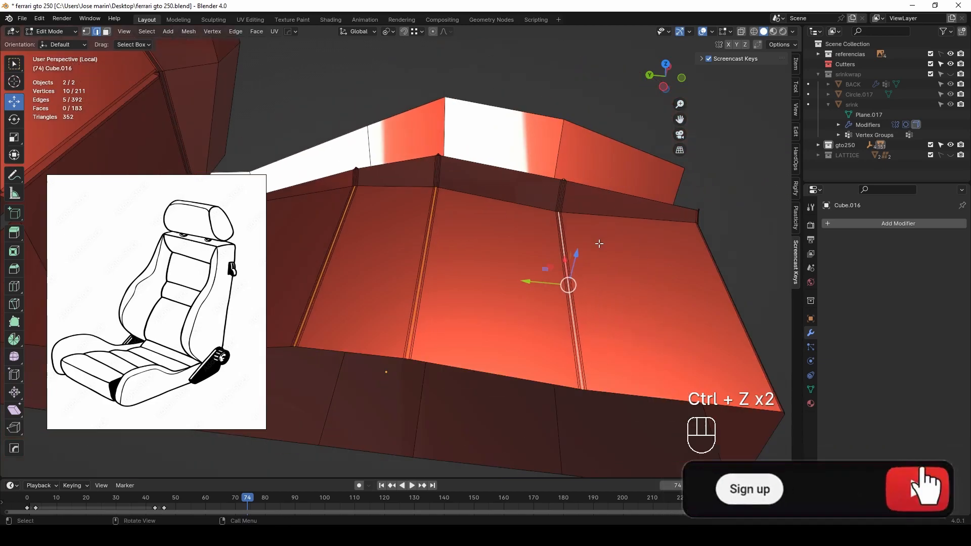
middle_click_drag(599, 244, 689, 249, "shift")
left_click_drag(677, 265, 679, 273)
Step: Reveal the hidden side geometry of the seat cushion again
key("Tab")
scroll(563, 296, "down", 4)
middle_click_drag(563, 296, 601, 299)
key("Tab")
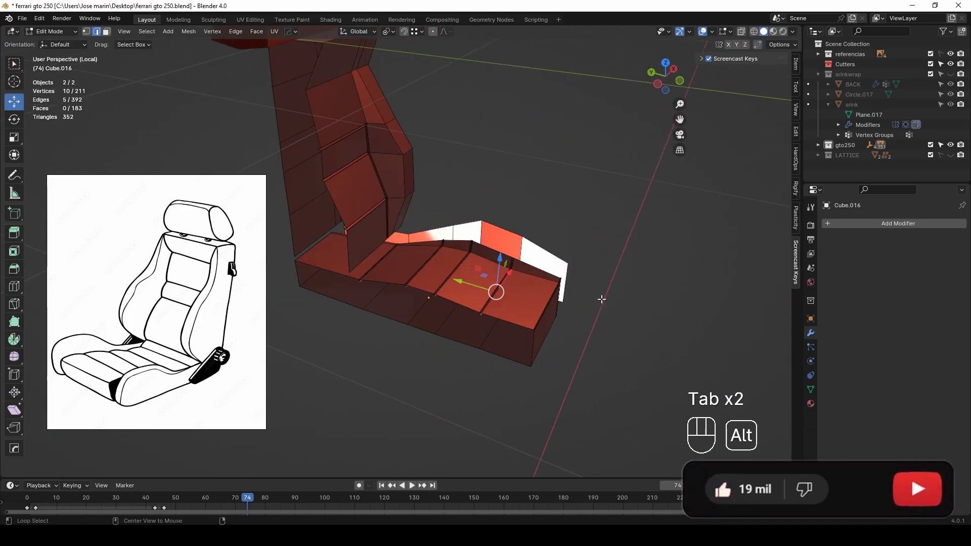
key("alt+h")
Step: Add a centred horizontal loop cut around the cushion's side bolster and continue it across the cushion's front with the Knife
middle_click_drag(607, 226, 440, 282)
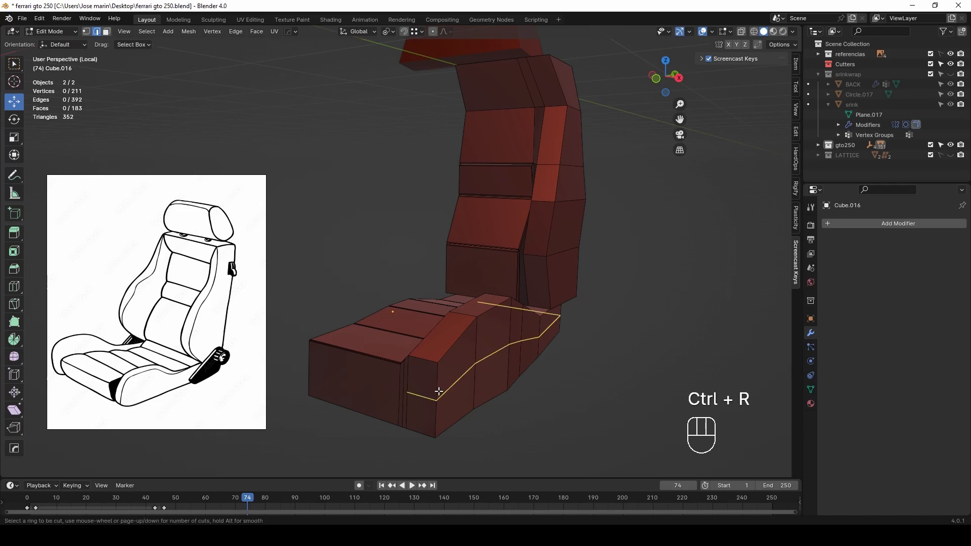
left_click(438, 391)
right_click(438, 391)
middle_click_drag(439, 393, 478, 399)
key("1")
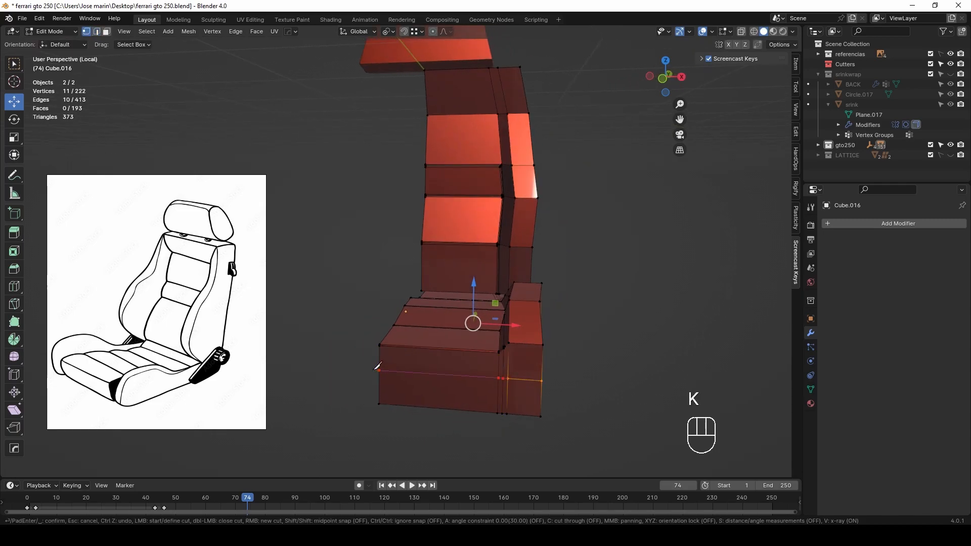
middle_click_drag(373, 370, 443, 384)
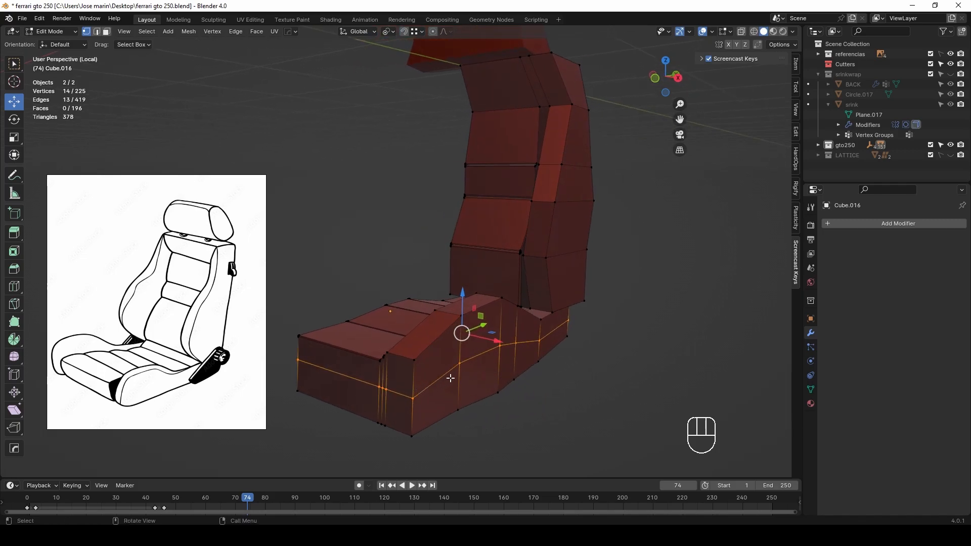
Step: Try to push the middle vertices of the cushion bolster's outer side outward along the X axis
left_click(540, 341, "ctrl")
key("g")
key("x")
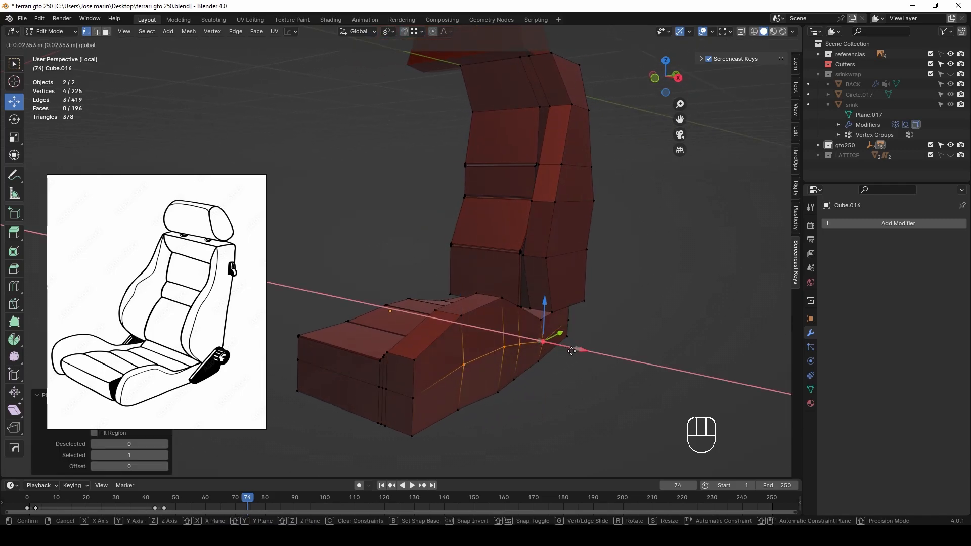
left_click_drag(572, 351, 572, 351)
left_click(413, 399)
middle_click_drag(573, 329, 390, 360)
key("ctrl+z")
Step: Flatten the outer side faces of the cushion's bolster
key("3")
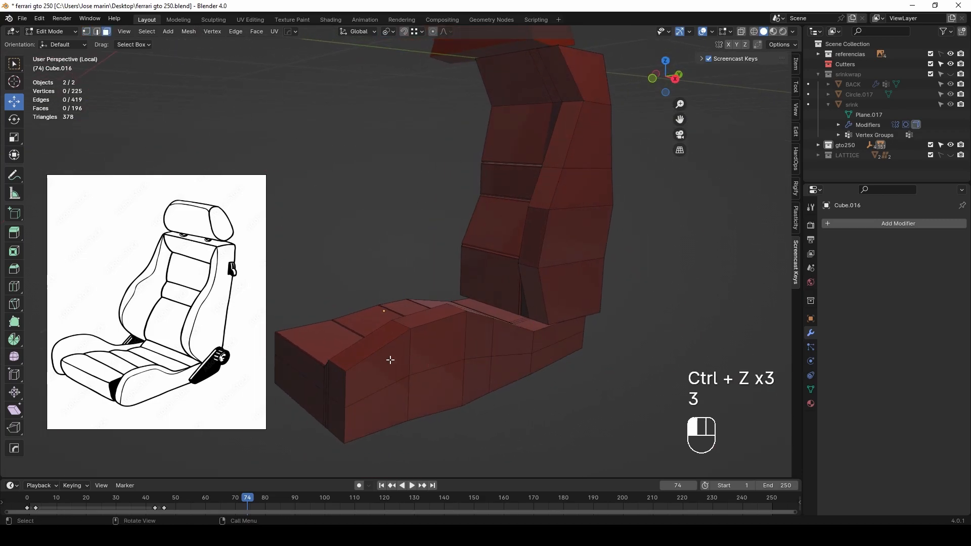
left_click(390, 359)
left_click(560, 349, "ctrl+shift")
right_click(676, 342)
mouse_move(678, 307)
left_click(721, 336)
middle_click_drag(531, 354, 557, 340)
Step: Move the middle row of vertices on the bolster's flattened outer side outward to make it bulge
key("1")
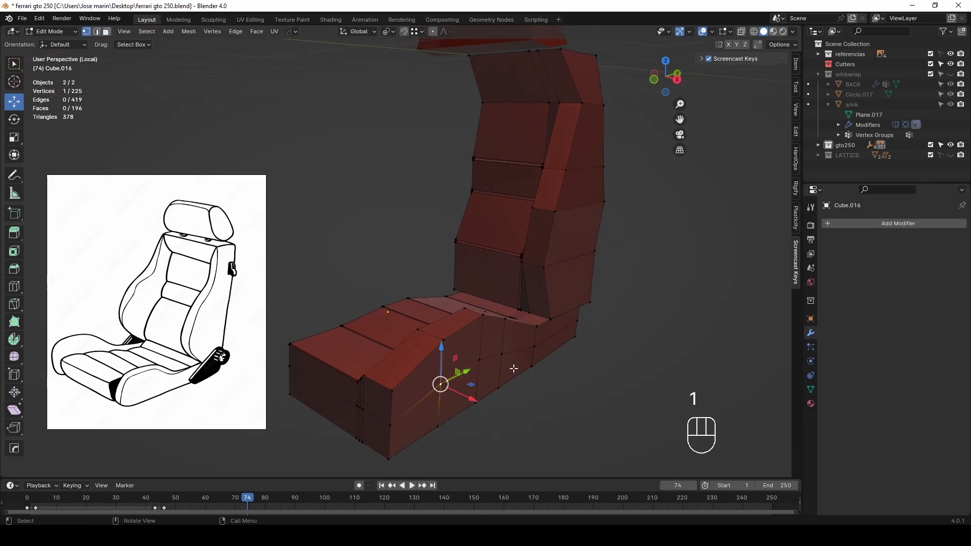
left_click(534, 348, "ctrl")
left_click_drag(556, 356, 564, 361)
middle_click_drag(564, 361, 444, 280)
Step: Snap the 3D cursor to the backrest's centre-line vertices and set the backrest's origin to the cursor
key("alt+z")
key("Tab")
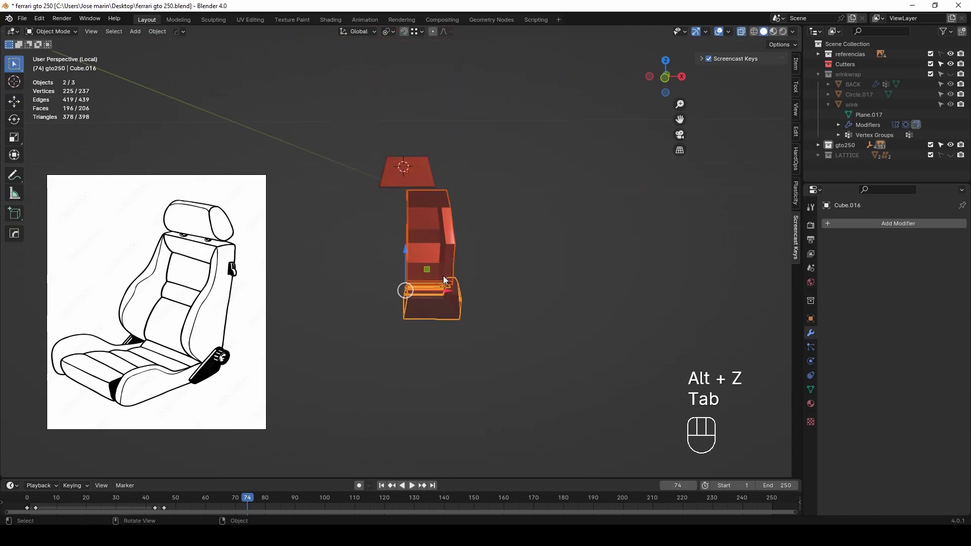
key("Tab")
key("backslash")
key("alt+z")
left_click_drag(364, 153, 421, 311)
left_click(427, 321)
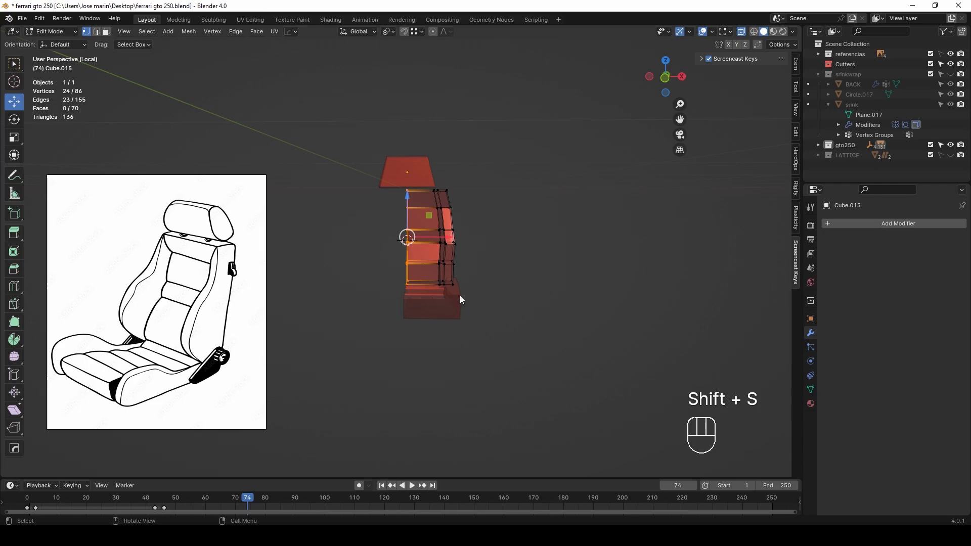
key("Tab")
right_click(460, 265)
left_click(565, 286)
middle_click_drag(523, 253, 441, 226)
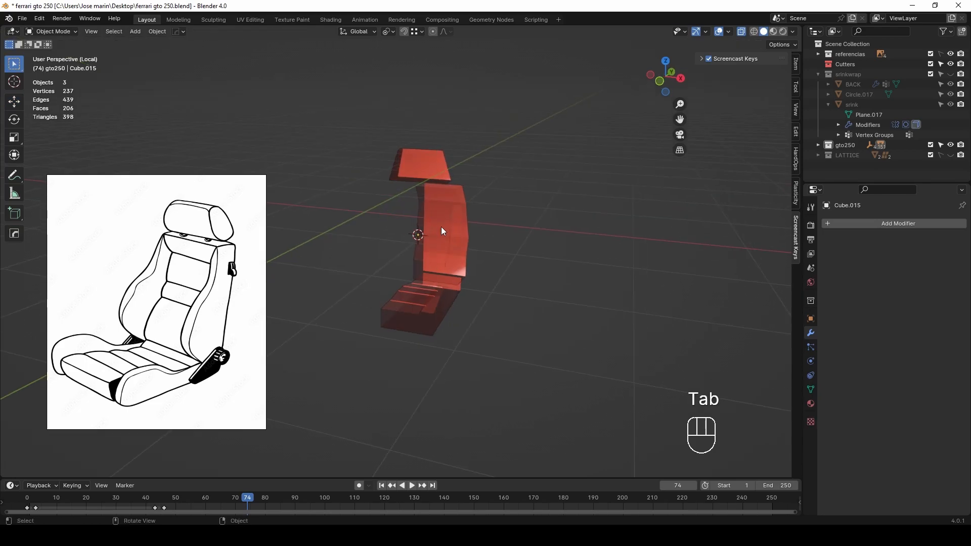
Step: Add a Mirror modifier on the X axis to the backrest
left_click(866, 217)
mouse_move(820, 261)
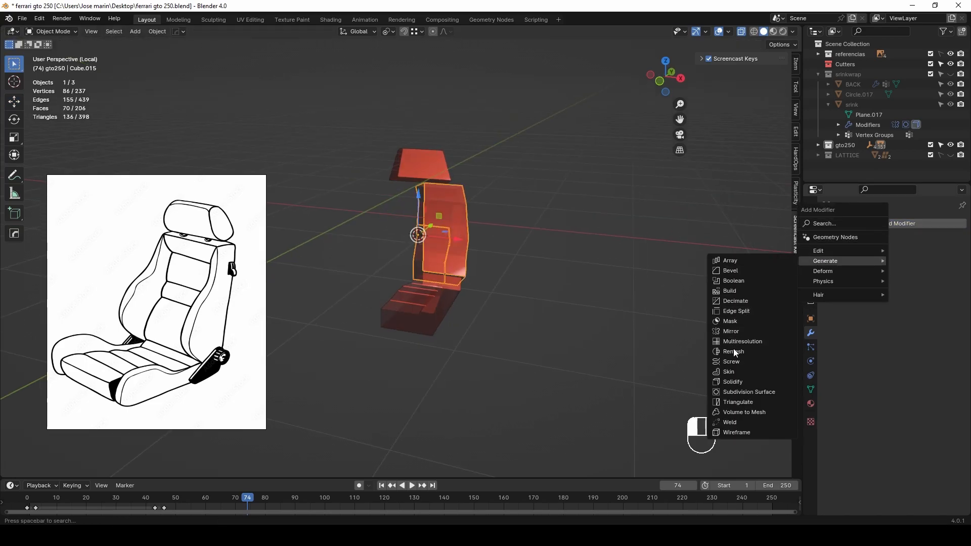
left_click(731, 331)
middle_click_drag(731, 331, 468, 262)
key("alt+z")
Step: Adjust the backrest's centre vertices at the mirror seam
key("Tab")
key("alt+z")
left_click_drag(413, 193, 416, 179)
middle_click_drag(470, 208, 479, 212)
left_click_drag(488, 234, 486, 234)
left_click(485, 237)
key("Tab")
key("alt+z")
Step: Adjust the seat cushion's vertices relative to the centre line of the mirrored backrest
left_click(456, 311)
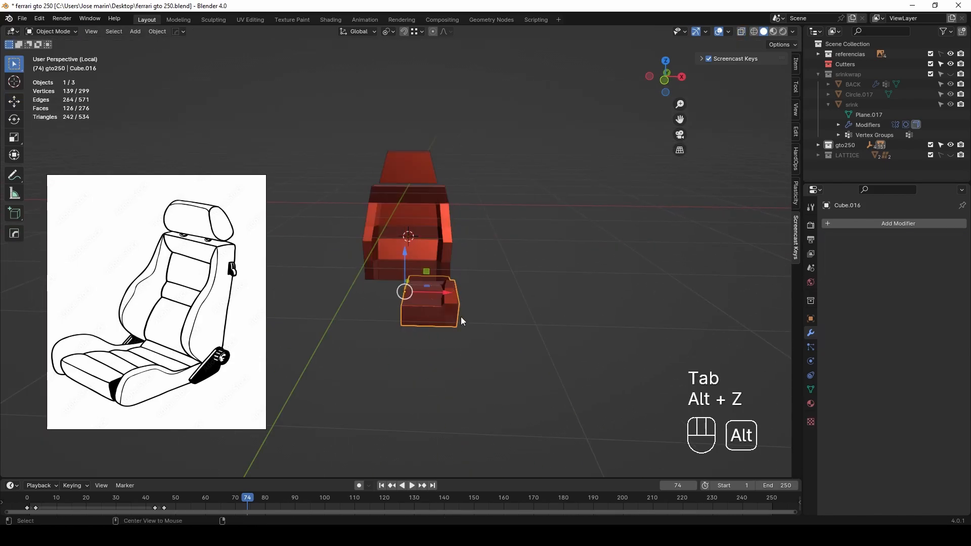
key("Tab")
key("alt+z")
left_click_drag(468, 336, 406, 273)
left_click_drag(487, 293, 480, 308)
key("alt+z")
middle_click_drag(536, 299, 449, 392)
scroll(556, 279, "up", 4)
key("Tab")
Step: Copy the backrest's Mirror modifier to the seat cushion
left_click(604, 267)
middle_click_drag(473, 288, 511, 306)
left_click(494, 421)
scroll(509, 400, "down", 2)
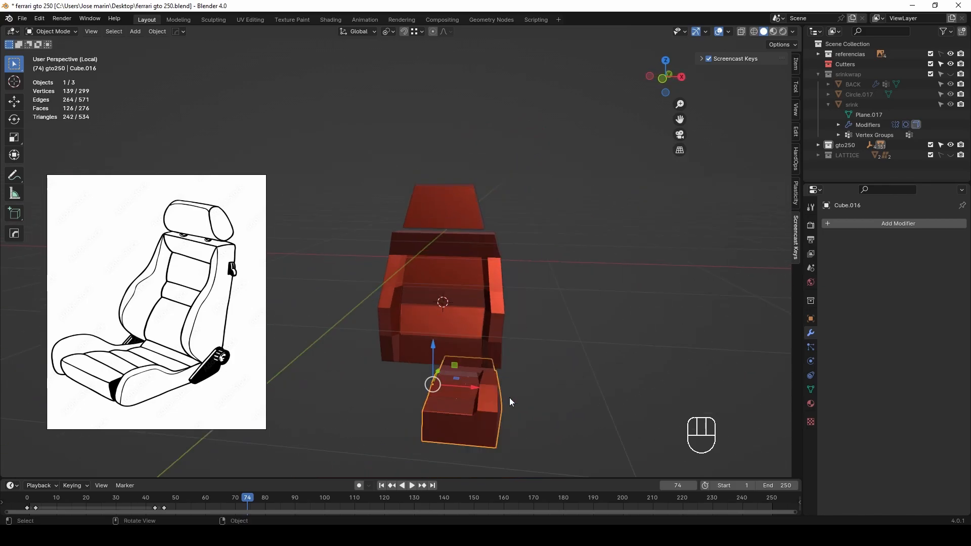
left_click(492, 317, "shift")
left_click(671, 328)
middle_click_drag(671, 328, 513, 349)
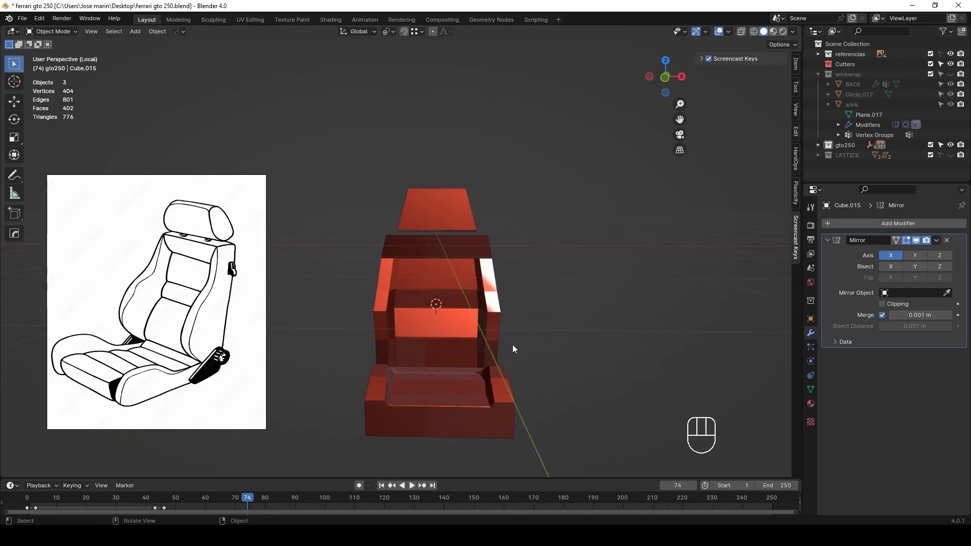
Step: Scale all the seat parts along the X axis
key("q")
key("a")
key("s")
key("x")
left_click(543, 296)
scroll(543, 296, "down", 4)
mouse_move(542, 296)
middle_mouse_down()
mouse_move(436, 305)
mouse_move(534, 307)
middle_mouse_up()
scroll(438, 305, "up", 4)
Step: Add a level 2 Subdivision modifier to the headrest and a supporting loop cut close to its lower edge
left_click(461, 217)
middle_click_drag(460, 220, 421, 278, "shift")
key("ctrl+2")
key("Tab")
middle_click_drag(527, 266, 505, 283)
key("alt+z")
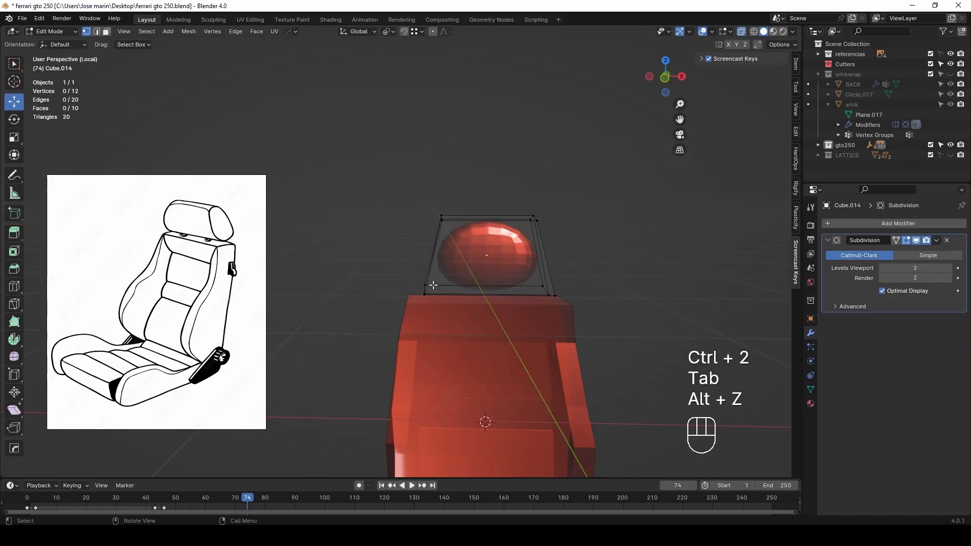
key("ctrl+r")
left_click(429, 259)
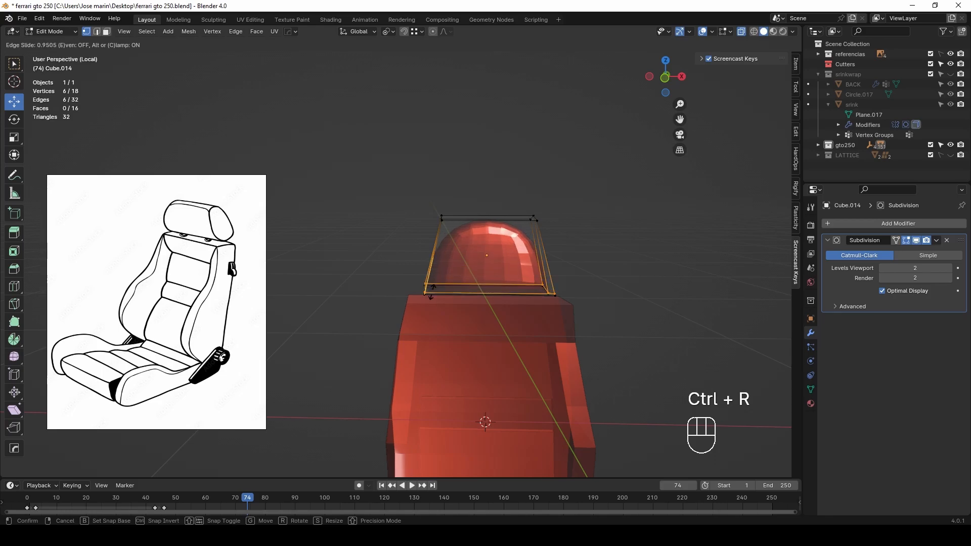
left_click(436, 291)
Step: Isolate the headrest and inset its two underside faces together
key("KP_Divide")
key("KP_Divide")
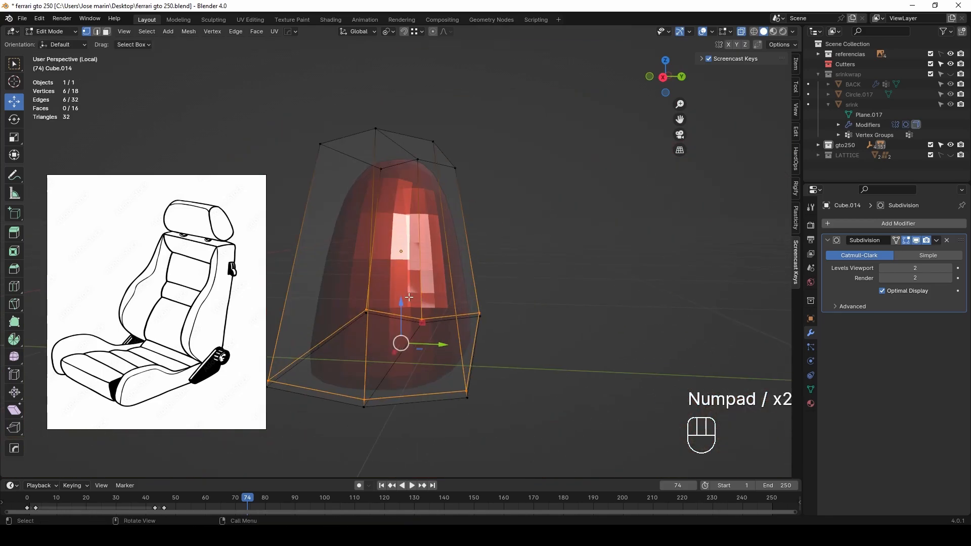
key("alt+z")
middle_click_drag(427, 294, 428, 292)
key("3")
left_click(406, 282)
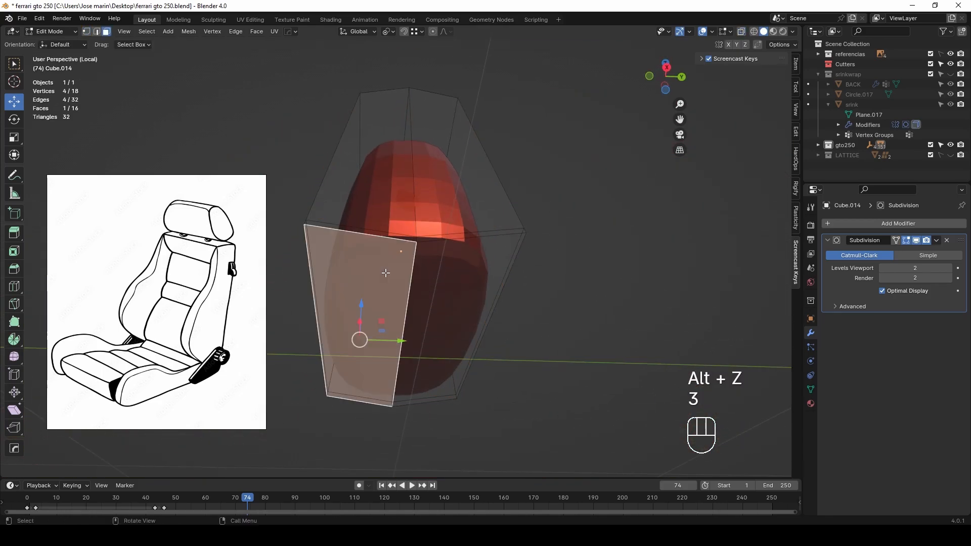
left_click(461, 293, "shift")
key("i")
left_click(549, 258)
middle_click_drag(548, 260, 419, 258)
key("Tab")
key("Tab")
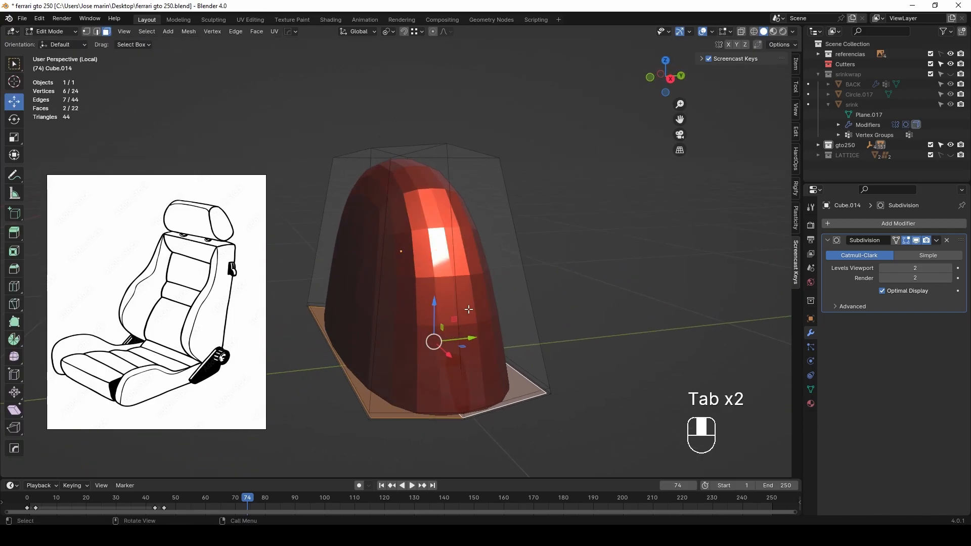
Step: Add a horizontal loop cut in the headrest's upper part and a lengthwise loop cut over its top
left_click(349, 304)
left_click(354, 238)
mouse_move(369, 263)
middle_mouse_down()
mouse_move(422, 279)
mouse_move(468, 256)
mouse_move(519, 259)
mouse_move(423, 276)
mouse_move(362, 262)
middle_mouse_up()
key("ctrl+r")
left_click(408, 159)
left_click(409, 161)
scroll(513, 257, "down", 1)
scroll(516, 260, "down", 4)
key("Tab")
left_click(491, 260)
Step: Add further lengthwise support loops over the headrest's top and sides to tighten its rounded shape
scroll(423, 275, "up", 4)
key("Tab")
key("ctrl+r")
left_click(415, 220)
left_click(414, 220)
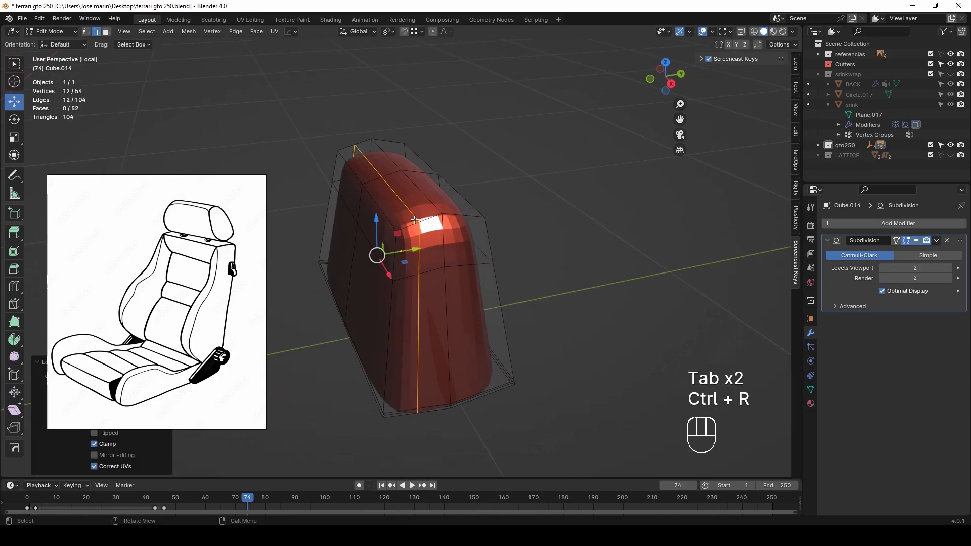
key("Tab")
middle_click_drag(458, 218, 469, 271)
key("Tab")
Step: Bevel the edge path bordering the headrest's large face into a narrow multi-segment strip
middle_click_drag(440, 235, 463, 239)
left_click(425, 190, "alt+shift")
middle_click_drag(403, 199, 508, 208)
middle_click_drag(401, 232, 538, 295)
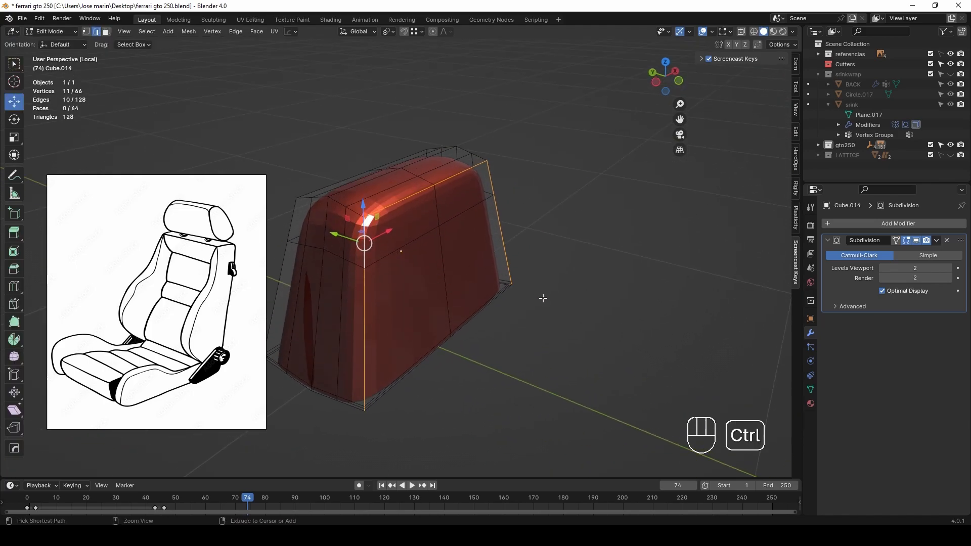
key("ctrl+b")
left_click(547, 305)
Step: Sink the middle loop of the headrest's beveled strip inward with Shrink/Fatten to form a seam groove
scroll(389, 243, "up", 2)
left_click(352, 193, "alt")
middle_click_drag(352, 194, 590, 284)
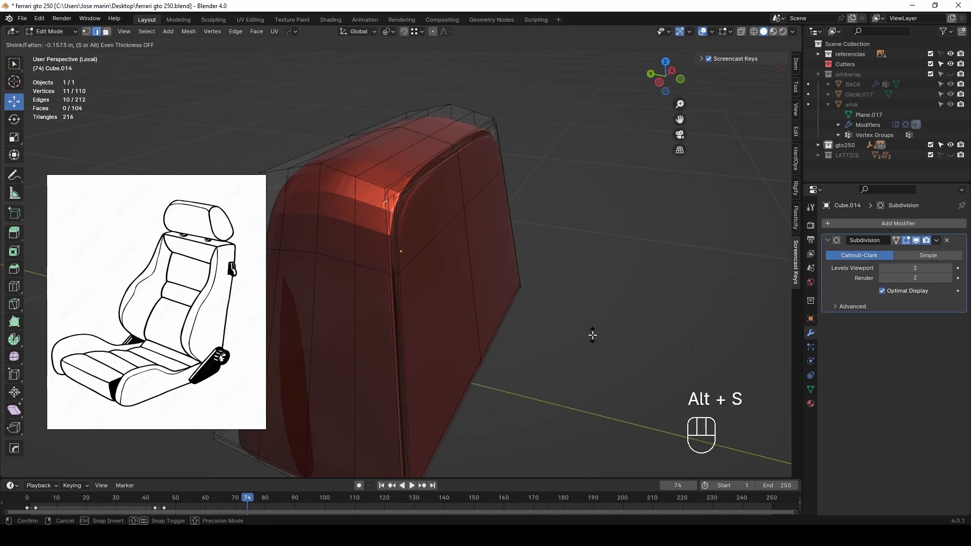
left_click(592, 335)
key("Tab")
Step: Shade the headrest smooth
middle_click_drag(489, 303, 495, 307)
right_click(490, 307)
left_click(444, 265)
left_click(481, 241)
right_click(481, 241)
left_click(479, 241)
Step: Bevel the matching edge path along the headrest's opposite large face into a narrow strip
middle_click_drag(555, 223, 451, 260)
key("Tab")
key("1")
left_click_drag(426, 222, 429, 222)
key("Tab")
middle_click_drag(506, 235, 535, 271)
key("Tab")
left_click(404, 232, "alt+shift")
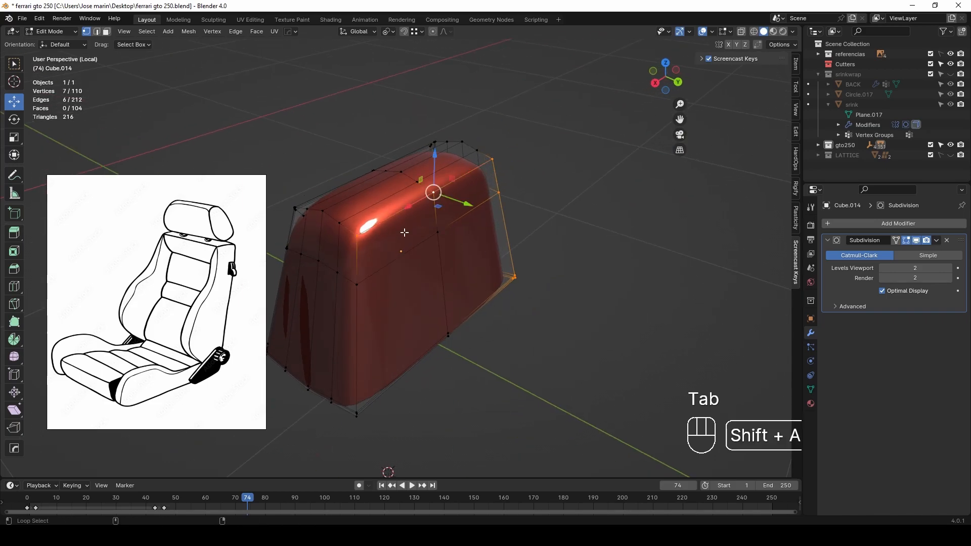
left_click(555, 385)
Step: Sink the middle loop of the opposite beveled strip inward with Shrink/Fatten to form the second seam
scroll(375, 272, "up", 3)
left_click(315, 214, "alt")
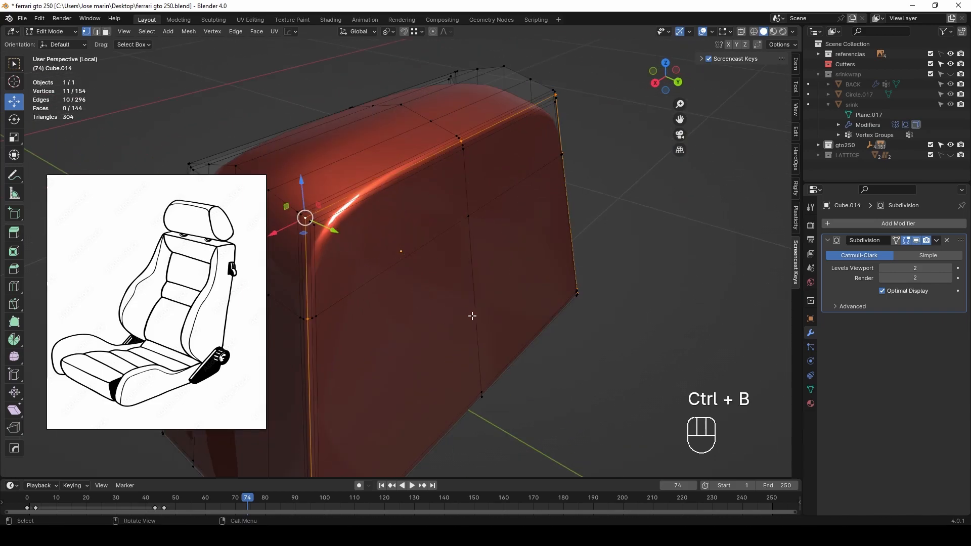
key("alt+z")
left_click(481, 375)
key("Tab")
scroll(505, 320, "down", 6)
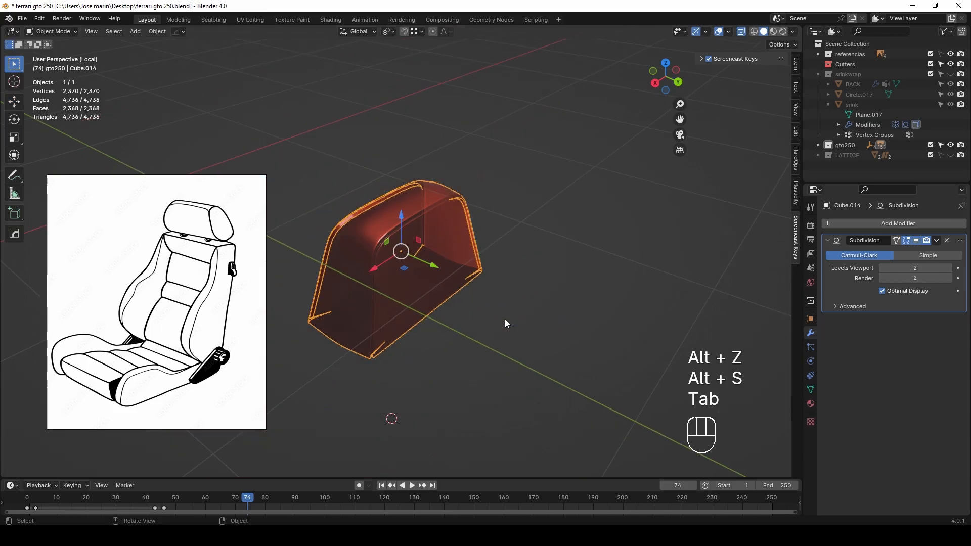
key("alt+z")
middle_click_drag(456, 299, 515, 269)
left_click(515, 268)
Step: Leave the headrest's isolated view and isolate the headrest, backrest and cushion together
middle_click_drag(445, 265, 506, 285)
key("KP_Divide")
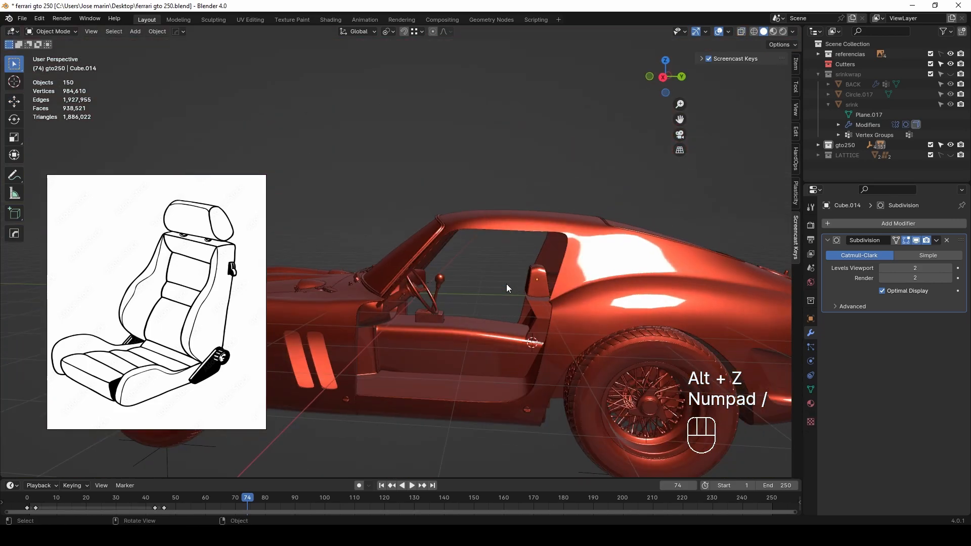
left_click(564, 302, "shift")
middle_click_drag(563, 303, 603, 323)
left_click(518, 284, "shift")
key("KP_Divide")
Step: Add a level 2 Subdivision modifier to the backrest
left_click(603, 323)
scroll(566, 314, "up", 3)
middle_click_drag(528, 302, 545, 367, "shift")
left_click(539, 310)
key("ctrl+2")
middle_click_drag(520, 258, 592, 256)
middle_click_drag(592, 256, 553, 258)
Step: Add two lengthwise loop cuts running down the backrest's side, discarding the crosswise cut near its upper end
key("Tab")
scroll(553, 258, "up", 3)
middle_click_drag(486, 253, 436, 236)
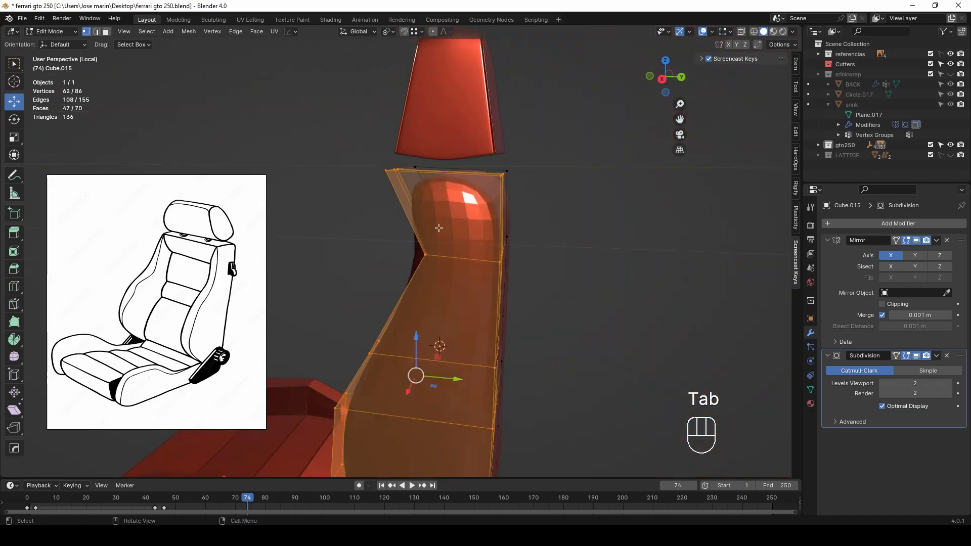
key("ctrl+r")
left_click(450, 193)
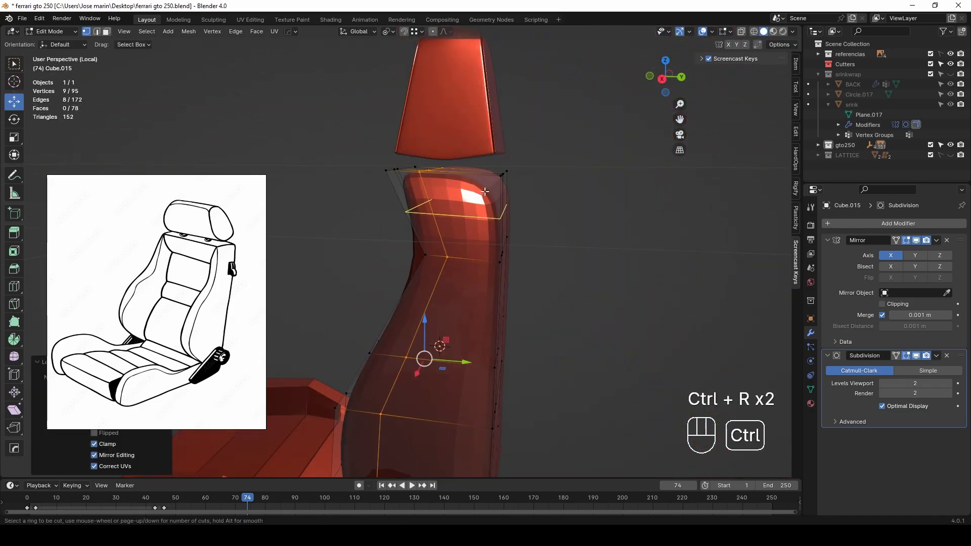
key("ctrl+z")
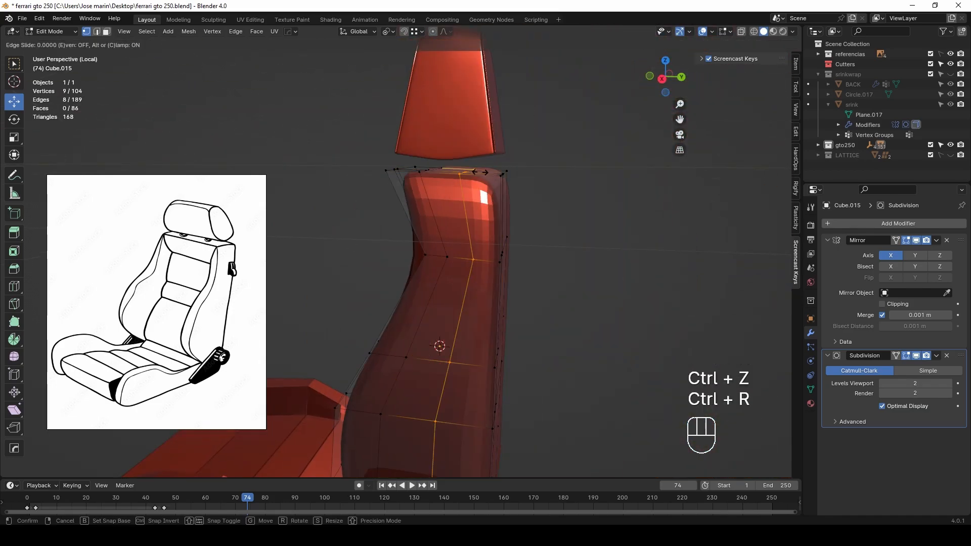
middle_click_drag(505, 214, 421, 274)
key("Tab")
Step: Try a vertical loop cut through the backrest's centre panel and edge-slide only its front vertices
scroll(563, 278, "up", 4)
key("Tab")
scroll(430, 264, "up", 3)
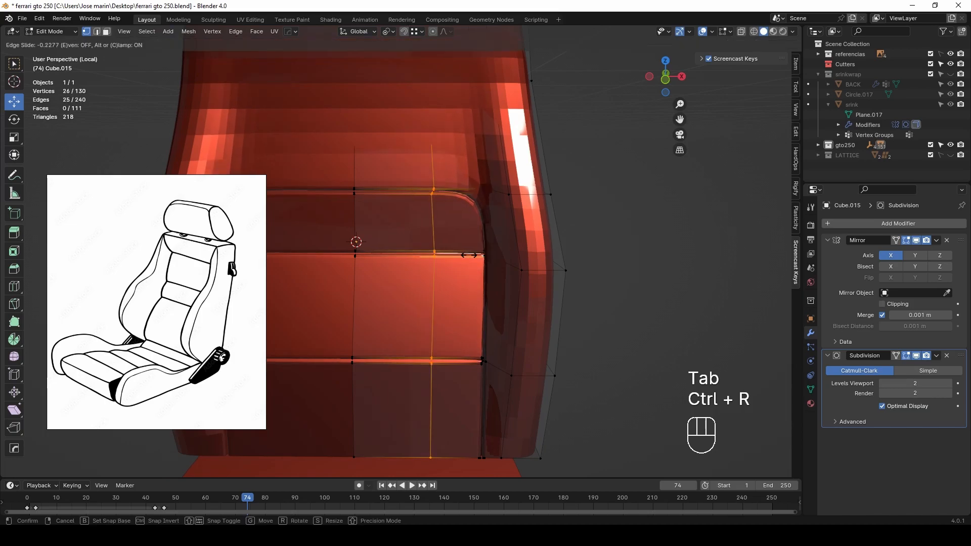
scroll(441, 246, "down", 4)
key("alt+z")
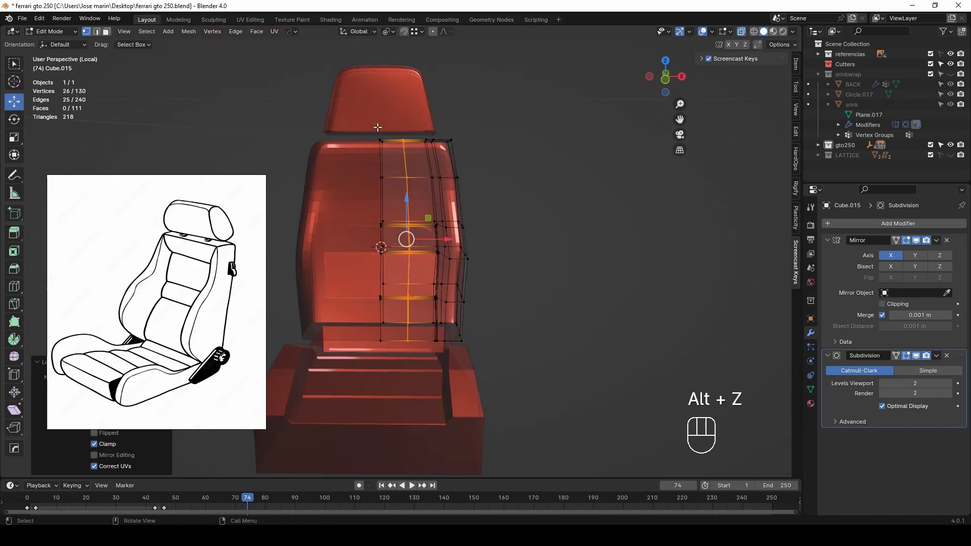
middle_click_drag(434, 199, 397, 206)
left_click_drag(601, 203, 499, 356, "ctrl")
middle_click_drag(500, 356, 521, 354)
scroll(475, 285, "up", 4)
key("alt+z")
middle_click_drag(474, 284, 460, 282)
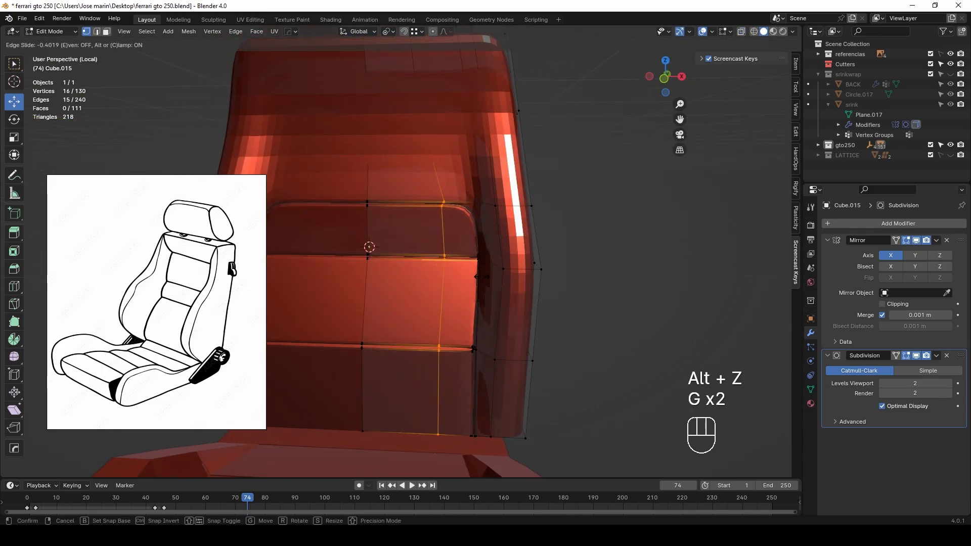
Step: Undo the edge slide and the vertical loop cut in the backrest's centre panel
key("ctrl+z")
scroll(497, 271, "up", 4)
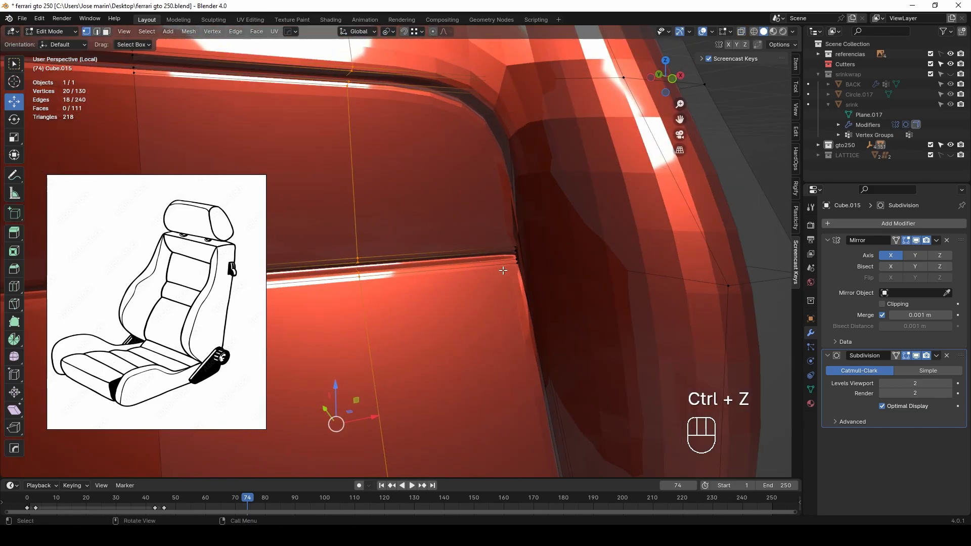
scroll(515, 268, "down", 2)
middle_click_drag(412, 224, 792, 275)
key("ctrl+z")
key("alt+z")
key("alt+z")
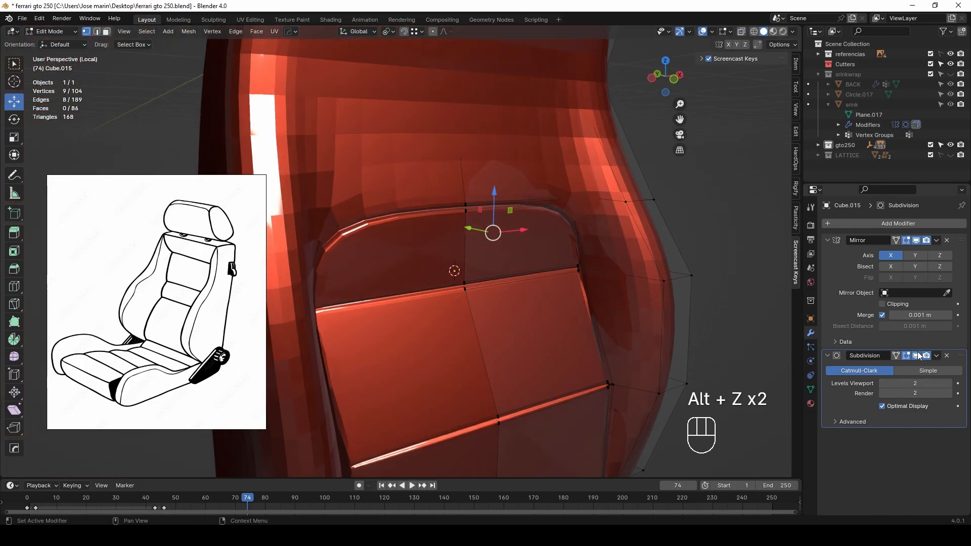
Step: With the subdivision preview off, select the backrest's centre panel faces from the upper section down to the lowest
middle_click_drag(657, 268, 558, 269)
key("3")
left_click(562, 270)
scroll(579, 280, "down", 5)
left_click(473, 336, "ctrl")
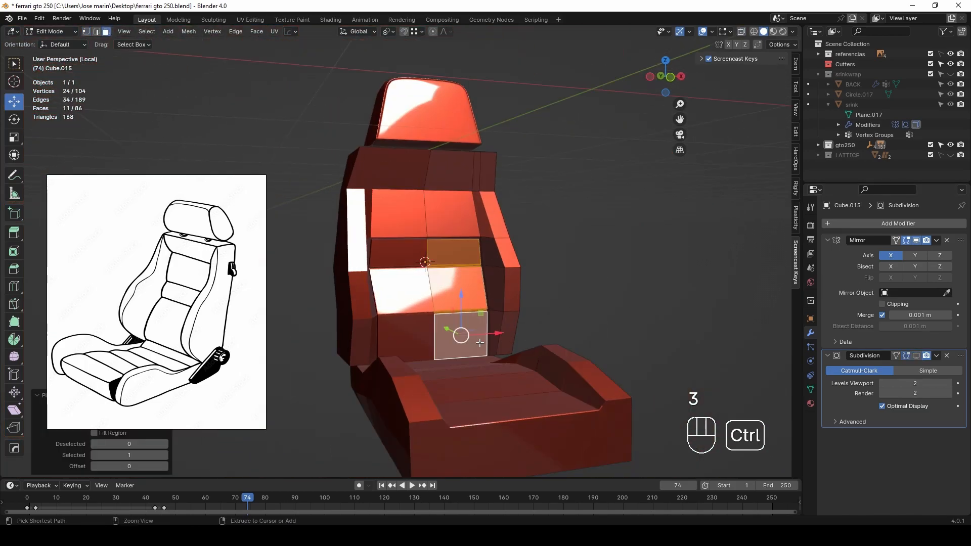
scroll(525, 338, "up", 4)
Step: Grow the centre panel face selection by one ring and turn the Subdivision modifier's viewport display back on
middle_click_drag(524, 338, 434, 278, "shift")
scroll(431, 233, "up", 4)
middle_click_drag(429, 225, 466, 355, "shift")
scroll(462, 235, "up", 3)
key("alt+z")
key("alt+z")
middle_click_drag(503, 212, 443, 252)
scroll(505, 229, "down", 6)
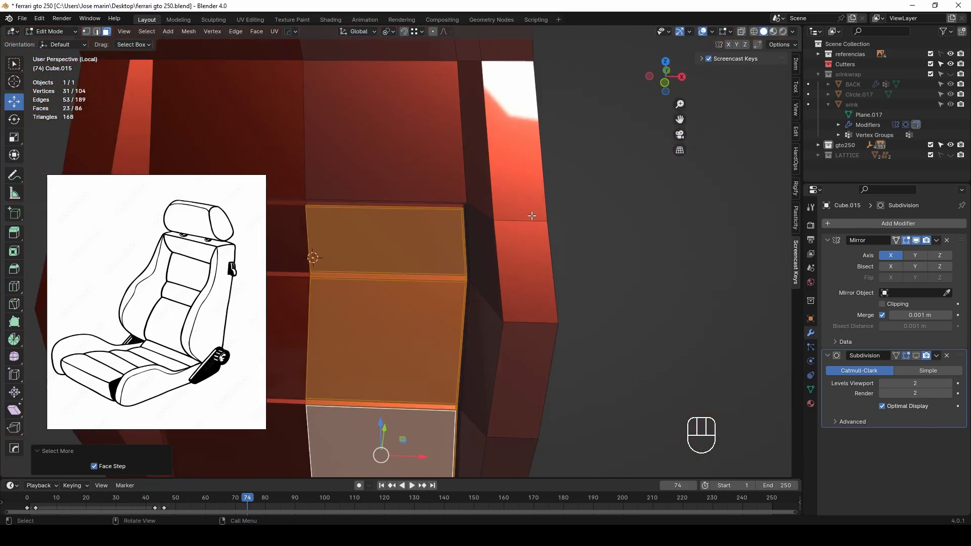
left_click(916, 355)
key("alt+z")
key("alt+z")
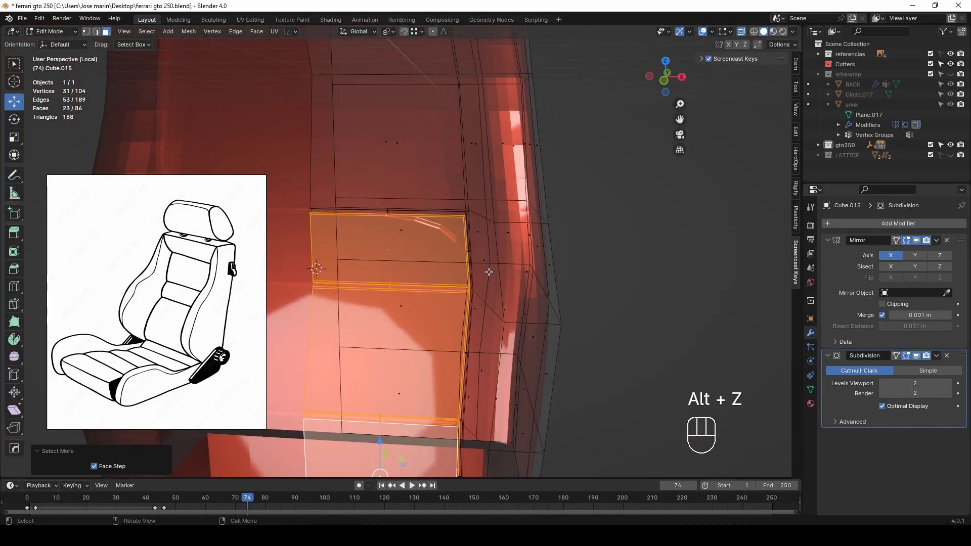
Step: Add an unshifted vertical loop cut midway between the backrest's centre line and the panel's side seam
key("Tab")
scroll(502, 251, "down", 4)
middle_click_drag(429, 312, 523, 262, "shift")
middle_click_drag(523, 262, 500, 282)
key("Tab")
scroll(536, 294, "up", 3)
left_click(571, 300)
right_click(555, 350)
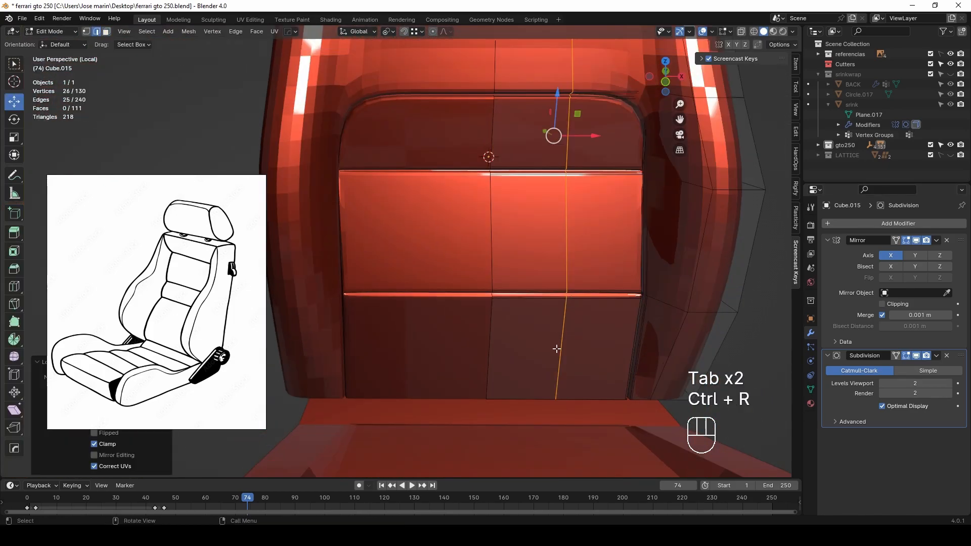
Step: Deselect the new loop's rear and upper vertices, keeping only those on the front centre panel
scroll(583, 343, "down", 2)
key("1")
middle_click_drag(583, 343, 546, 263)
scroll(546, 264, "down", 1)
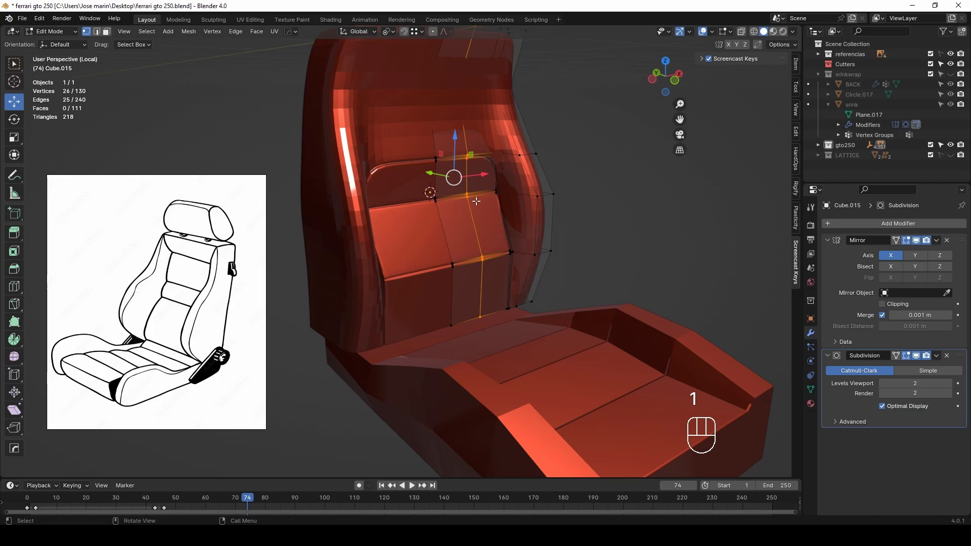
key("alt+z")
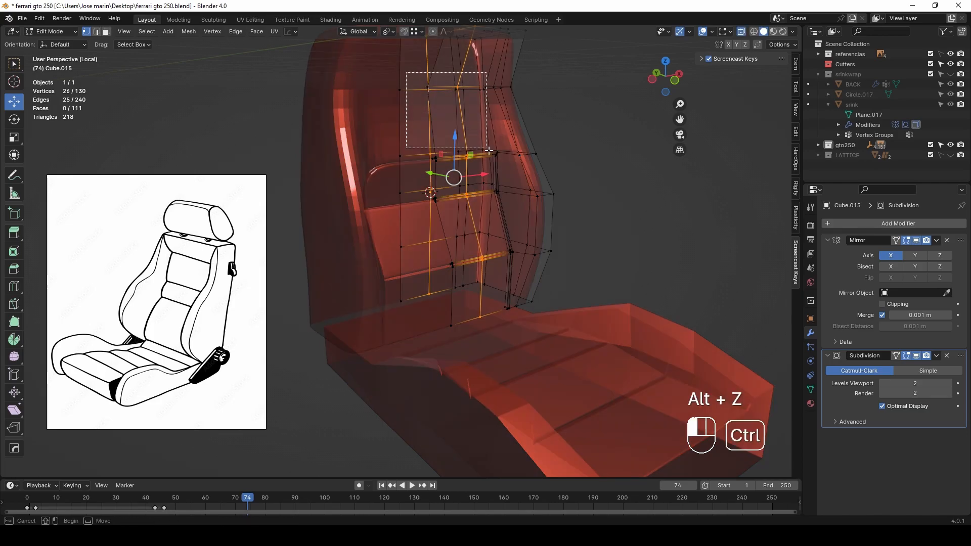
middle_click_drag(496, 170, 504, 222)
left_click_drag(327, 250, 362, 351, "ctrl")
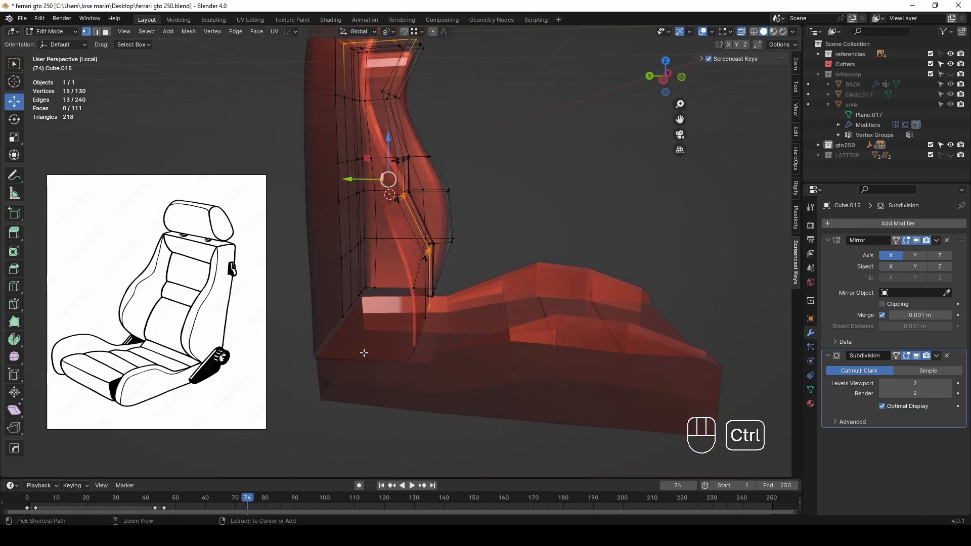
scroll(363, 324, "down", 3)
middle_click_drag(372, 136, 373, 234, "shift")
middle_click_drag(374, 233, 323, 210)
left_click_drag(316, 154, 467, 256, "ctrl")
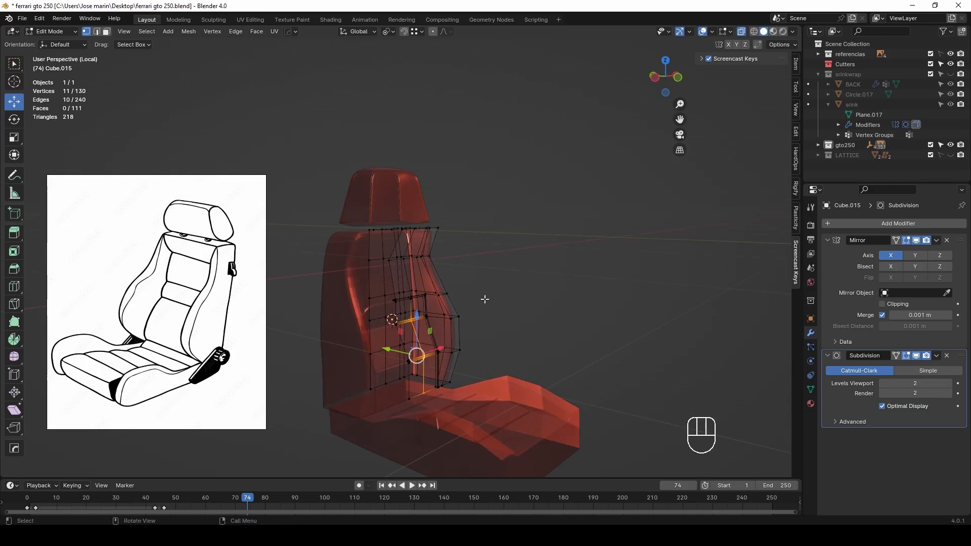
Step: Edge-slide the remaining centre panel vertices outward until they sit close to the side seam
middle_click_drag(483, 275, 428, 284)
scroll(430, 344, "up", 6)
key("alt+z")
middle_click_drag(462, 349, 485, 348)
key("g")
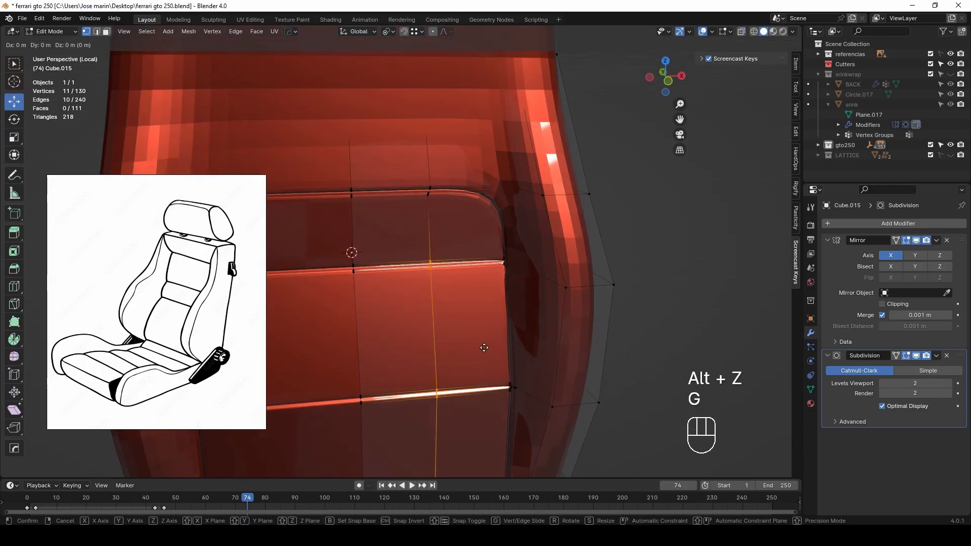
middle_click_drag(550, 335, 505, 269)
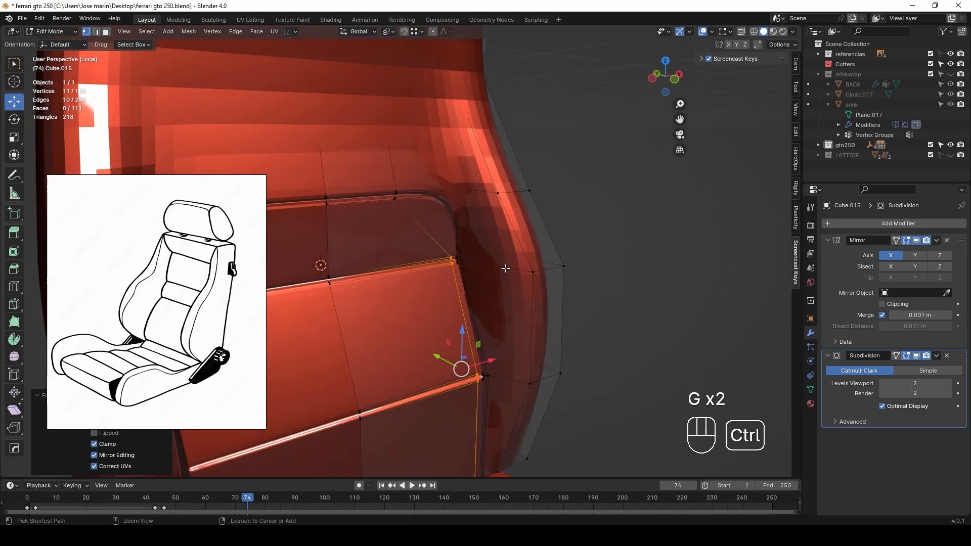
Step: Add a vertical support loop in the backrest's side bolster, slid close to the centre panel's seam
left_click(485, 275)
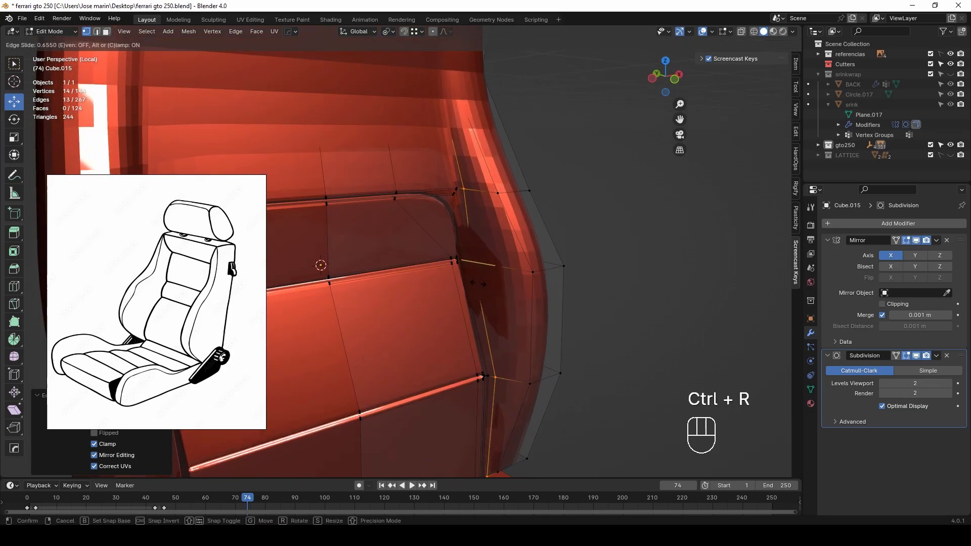
left_click(489, 282)
key("Tab")
Step: Shade the backrest smooth
scroll(489, 282, "down", 4)
middle_click_drag(488, 282, 450, 277)
right_click(450, 277)
left_click(439, 276)
left_click(528, 273)
Step: Select the backrest's bottom vertices and lower them along Z by about 0.04 m
mouse_move(528, 273)
middle_mouse_down()
mouse_move(445, 263)
mouse_move(368, 272)
mouse_move(501, 278)
mouse_move(544, 303)
mouse_move(465, 287)
mouse_move(444, 269)
mouse_move(466, 304)
mouse_move(525, 353)
mouse_move(506, 334)
middle_mouse_up()
key("Tab")
key("alt+z")
left_click_drag(431, 323, 654, 395)
key("alt+z")
middle_click_drag(655, 395, 596, 377)
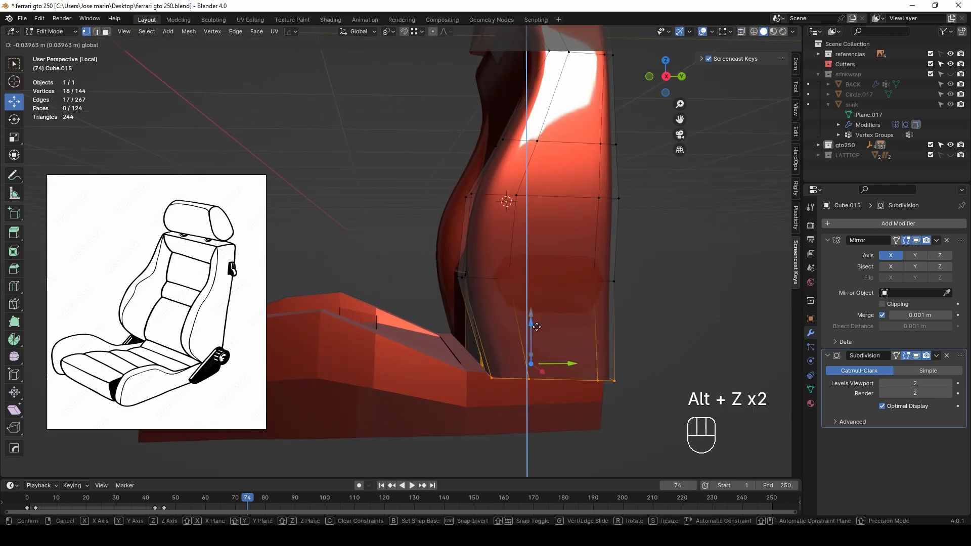
left_click_drag(536, 326, 536, 329)
key("Tab")
Step: Select the seat cushion and scale it along X to fit the backrest's width
left_click(647, 334)
middle_click_drag(547, 326, 566, 347)
left_click(529, 363)
left_click(593, 362)
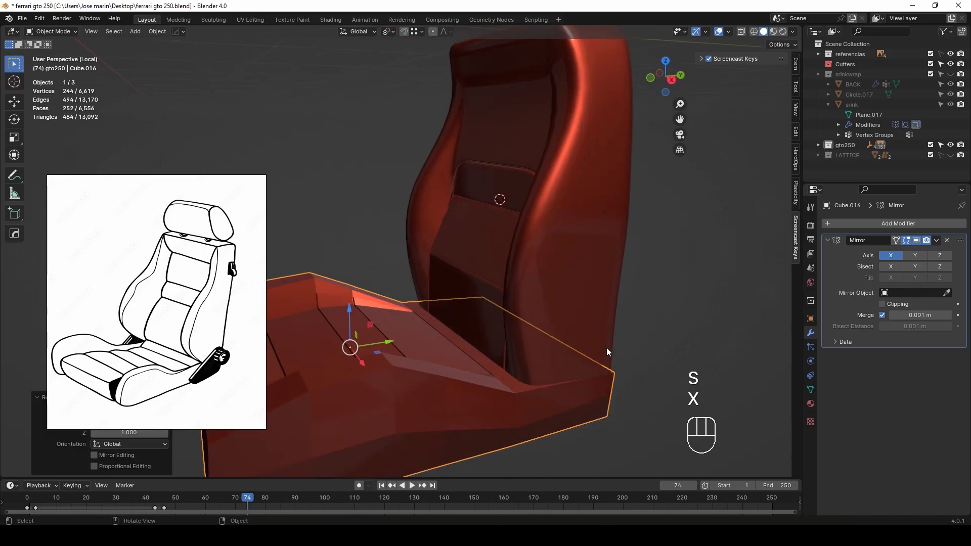
left_click(568, 346)
Step: In top view, adjust the cushion's inner seam vertices by scaling along X and repositioning the middle crosswise row
scroll(506, 331, "down", 5)
middle_click_drag(483, 328, 516, 331)
middle_click_drag(516, 331, 596, 394, "shift")
scroll(531, 341, "up", 3)
left_click(548, 362)
key("KP_7")
key("Tab")
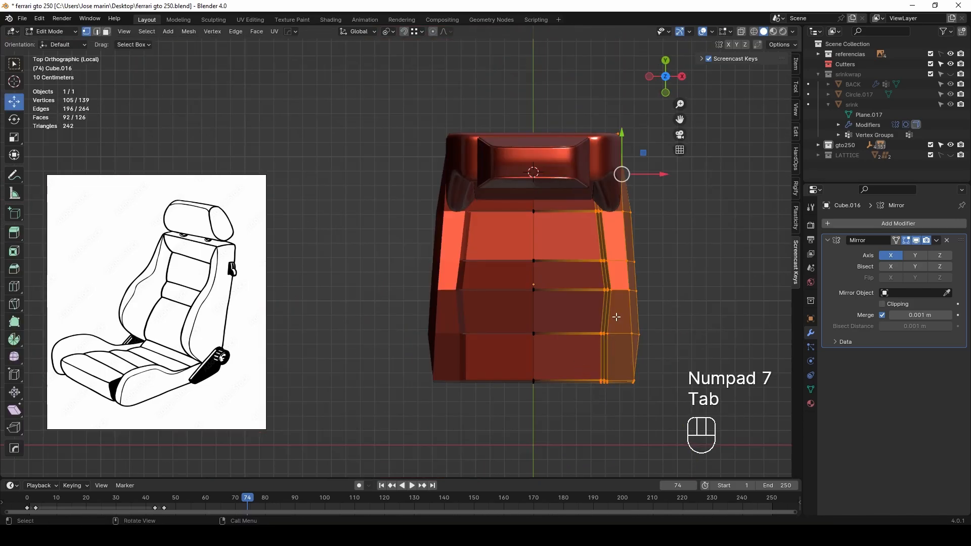
key("alt+z")
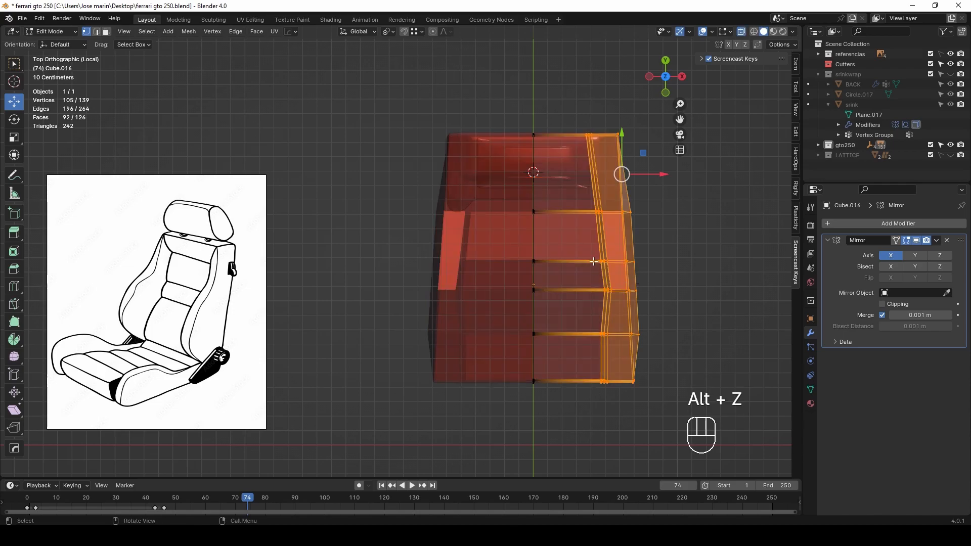
left_click_drag(623, 419, 623, 419)
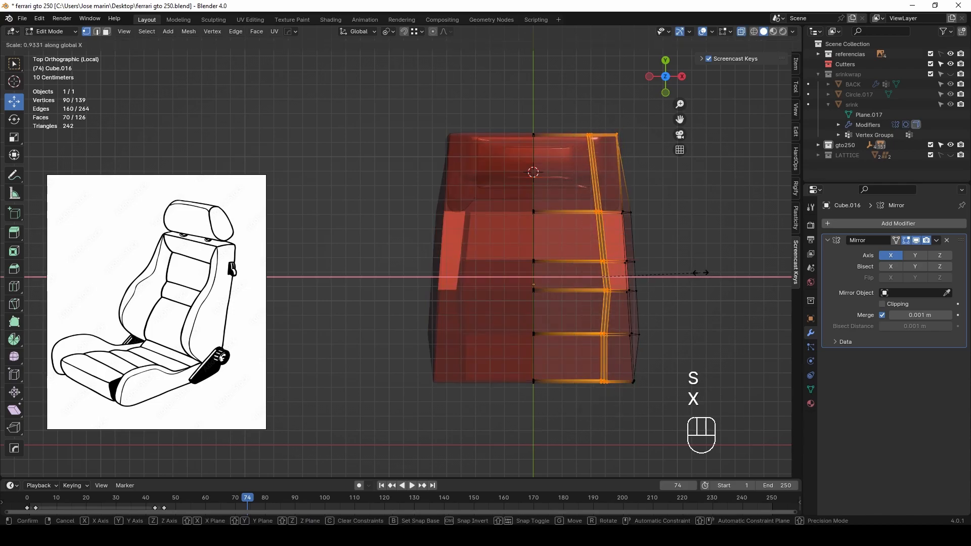
left_click(667, 277)
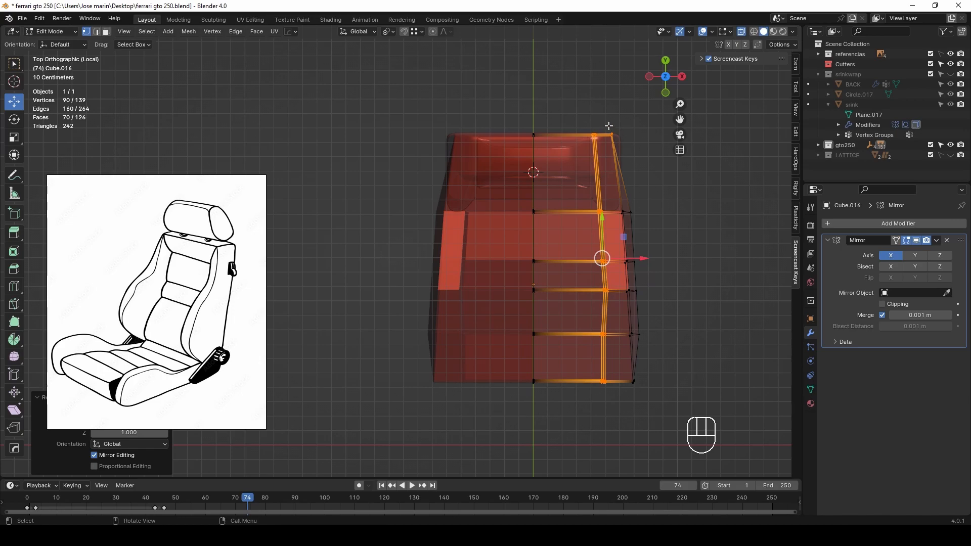
left_click(646, 131)
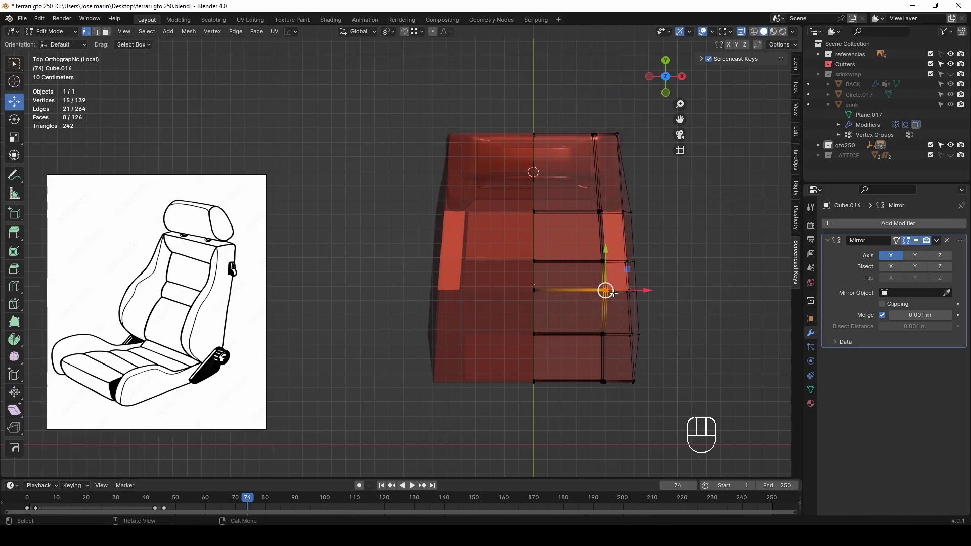
left_click(634, 295)
Step: Select the vertices along the cushion's outer side and rotate them about 2° in top view
left_click_drag(610, 130, 674, 409)
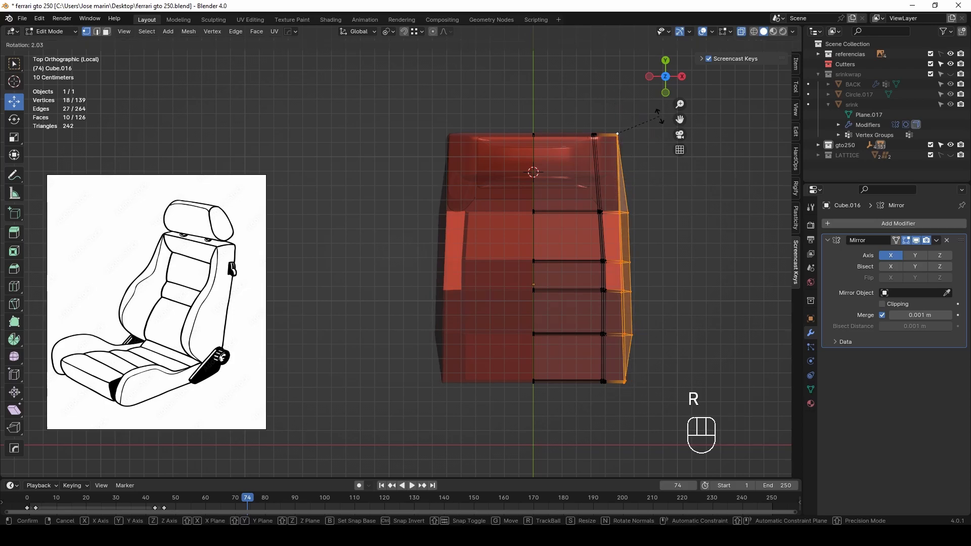
middle_click_drag(658, 124, 627, 238)
key("Tab")
Step: Add a level 2 Subdivision modifier to the seat cushion
key("alt+z")
middle_click_drag(666, 313, 474, 328)
left_click(486, 317)
key("ctrl+2")
Step: Add a lengthwise support loop to the cushion's centre panel, slid close to its side seam
scroll(448, 331, "up", 5)
key("Tab")
middle_click_drag(566, 346, 524, 314, "shift")
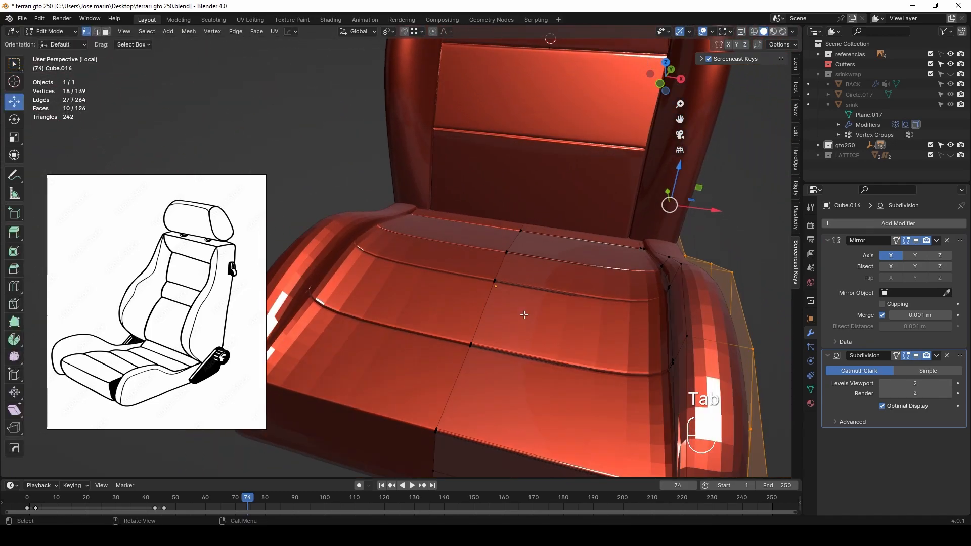
left_click(607, 324)
left_click(696, 331)
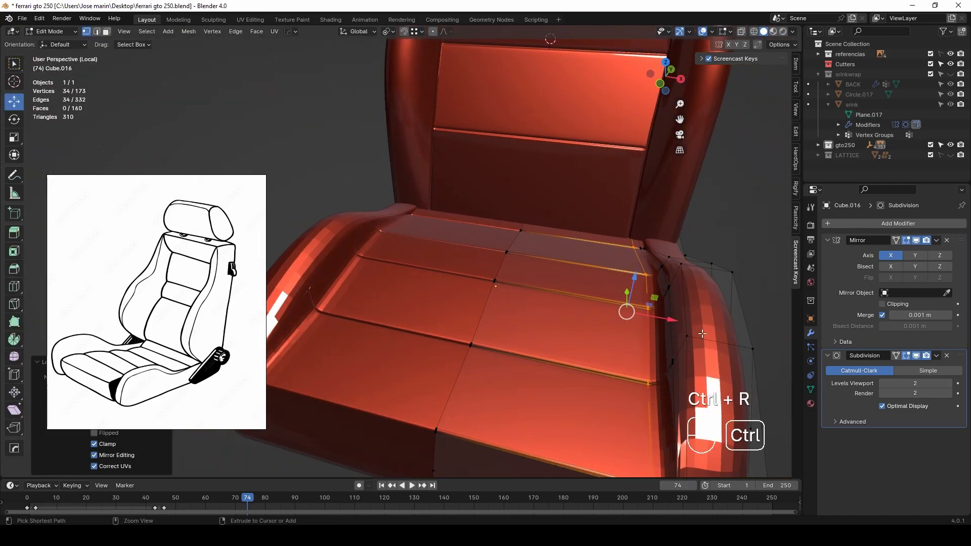
Step: Add a second lengthwise support loop to the cushion, on the side bolster beside the seam
left_click(706, 336)
left_click(708, 336)
scroll(708, 324, "down", 4)
middle_click_drag(575, 314, 552, 280)
scroll(593, 303, "up", 3)
Step: Select the lengthwise loops along the centre panel's side seam, excluding the unwanted vertices, and shift them slightly inward along X
key("alt+z")
left_click(602, 299, "alt")
key("alt+z")
key("ctrl+KP_Add")
key("alt+z")
left_click_drag(393, 258, 515, 487, "ctrl")
key("alt+z")
left_click_drag(646, 293, 637, 298)
middle_click_drag(637, 298, 517, 313)
middle_click_drag(708, 423, 608, 349, "shift")
scroll(668, 344, "up", 5)
key("alt+z")
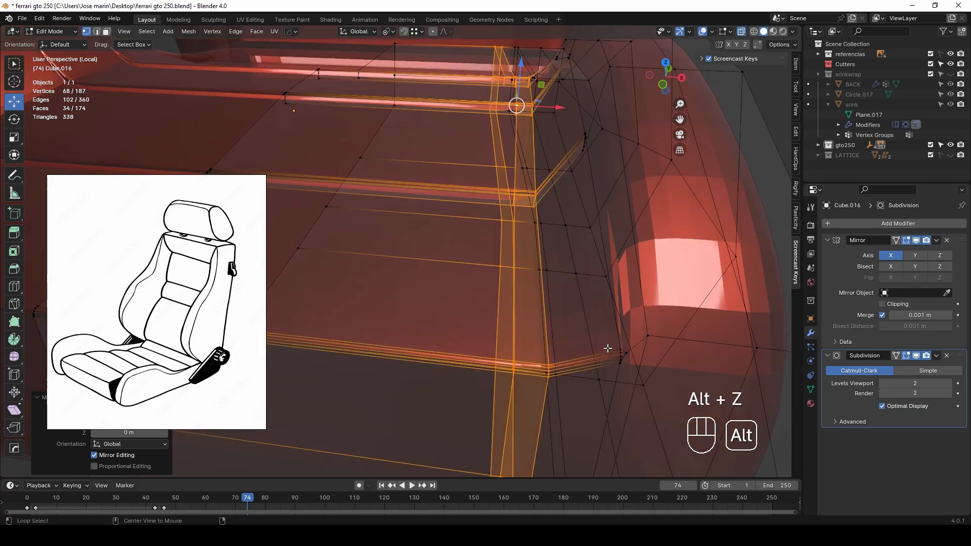
left_click_drag(640, 376, 642, 378)
key("alt+z")
key("KP_Decimal")
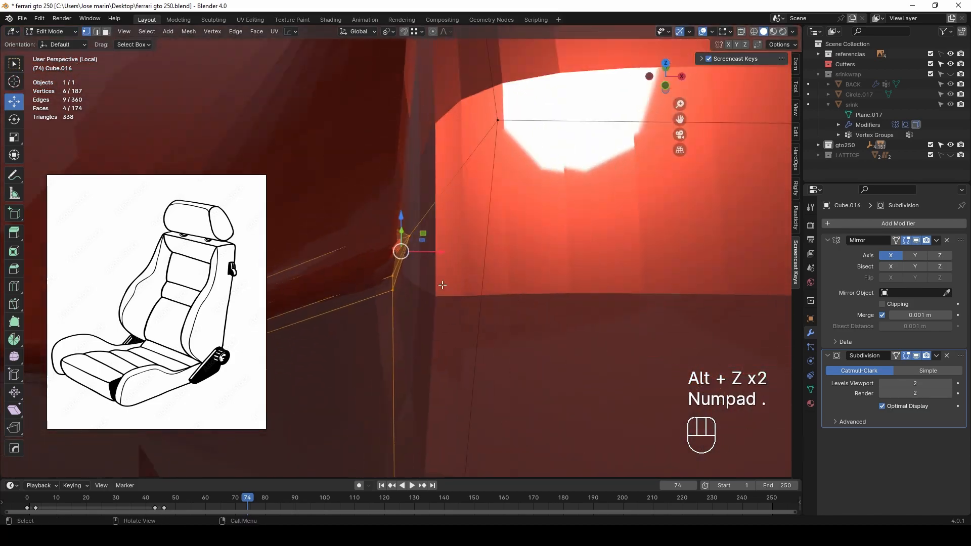
key("alt+z")
middle_click_drag(510, 291, 424, 226)
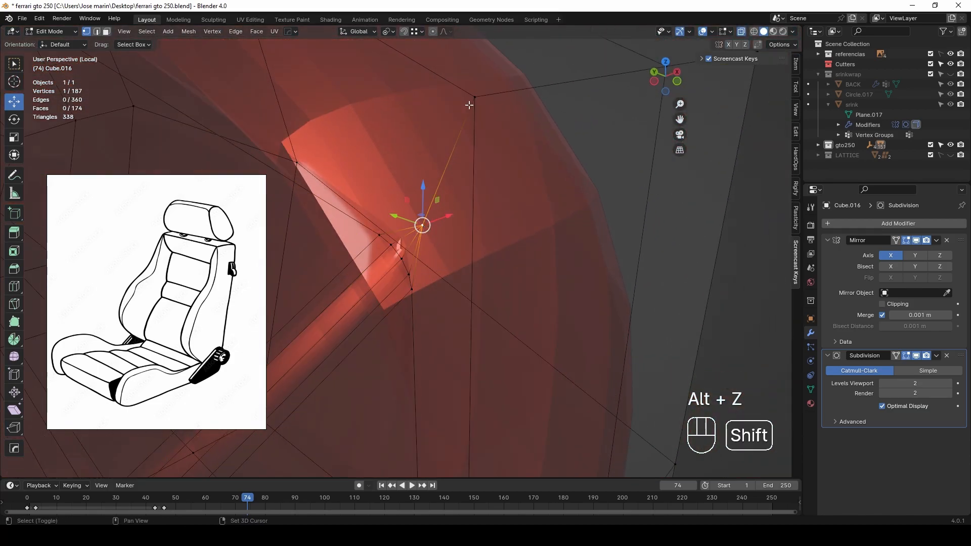
left_click(429, 150)
key("Tab")
key("alt+z")
middle_click_drag(432, 234, 403, 261)
key("ctrl+z")
key("ctrl+z")
Step: Try to simplify the front seam's bolster corner by dissolving a vertex, merging the others at center and connecting the result
key("alt+z")
key("ctrl+x")
key("alt+z")
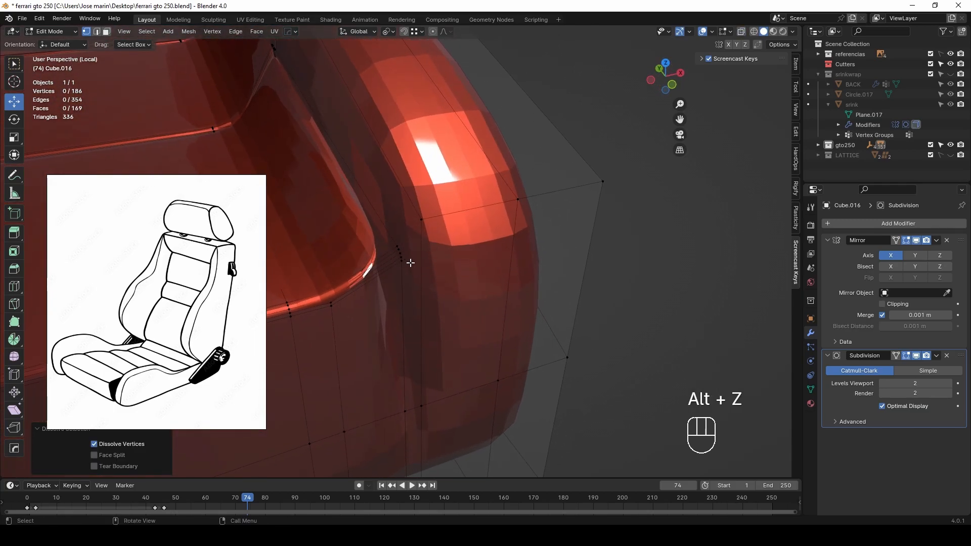
left_click(409, 254)
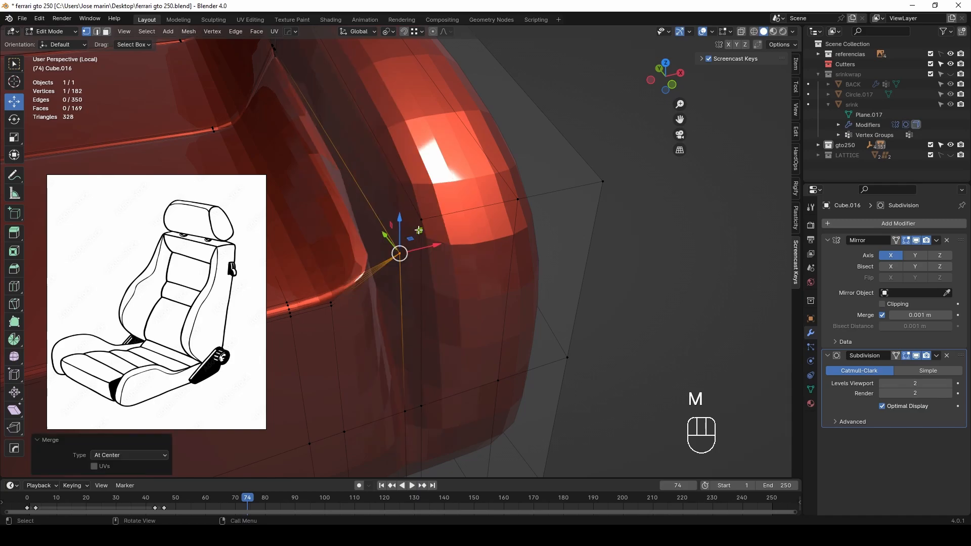
key("j")
middle_click_drag(438, 276, 512, 320)
key("Tab")
key("ctrl+z")
key("ctrl+z")
key("ctrl+z")
Step: Select the whole cushion mesh and recalculate its normals
middle_click_drag(433, 320, 339, 236)
key("a")
middle_click_drag(470, 279, 408, 274)
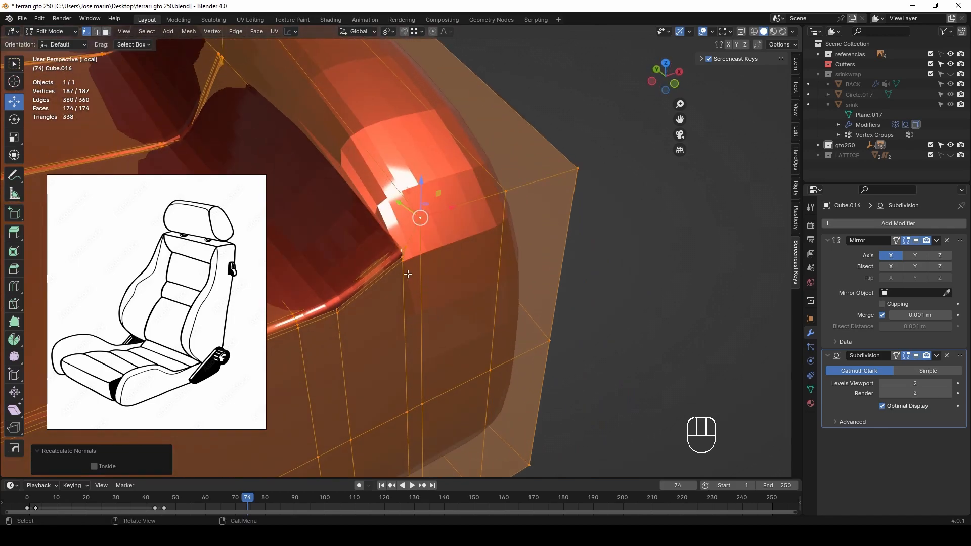
Step: Select the extra edge loops running across the cushion's front edge and around the bolster corner, and dissolve them
key("alt+z")
key("2")
left_click(401, 242, "alt")
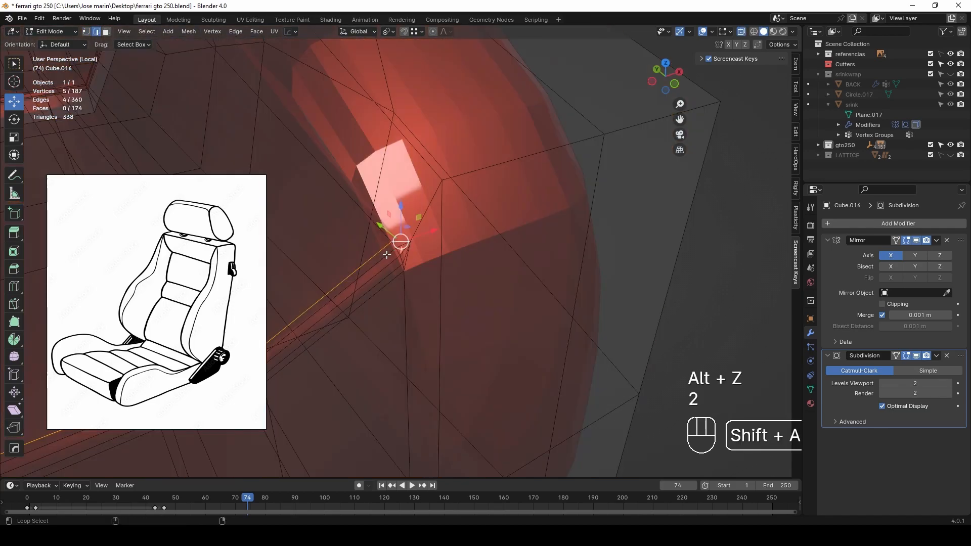
scroll(399, 280, "down", 7)
middle_click_drag(405, 280, 487, 296)
key("ctrl+x")
key("Tab")
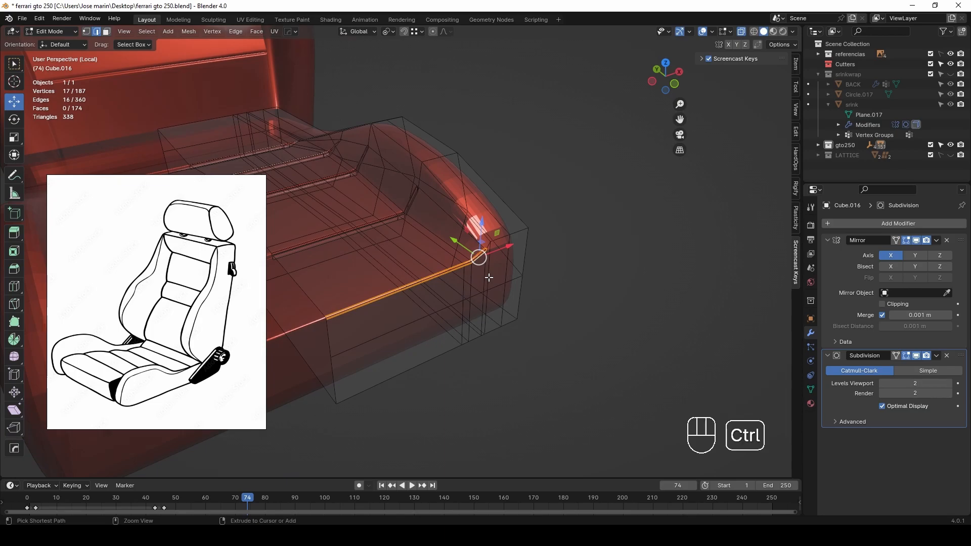
key("alt+z")
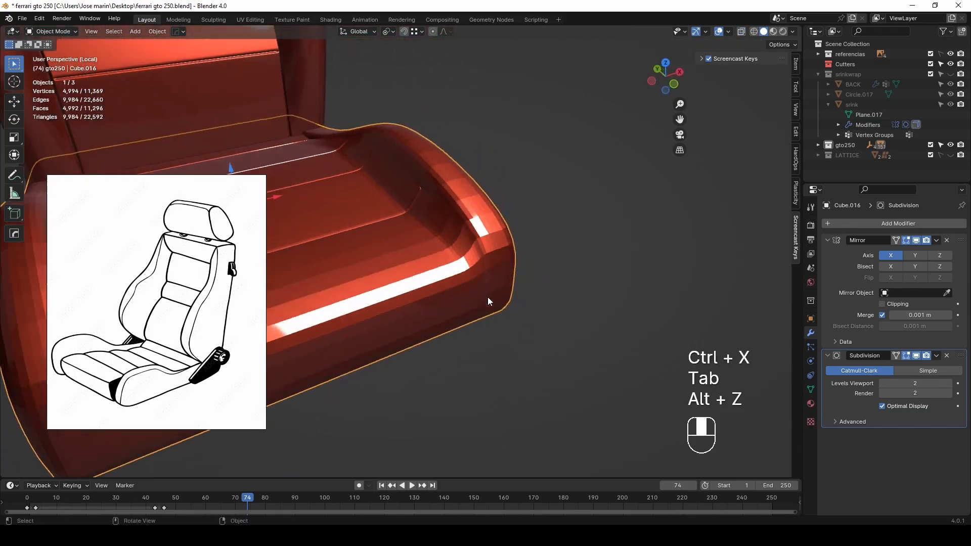
Step: Try to add support loops along the cushion's front edge and at the front of the side bolster
key("Tab")
scroll(475, 263, "up", 4)
key("ctrl+r")
left_click(471, 244)
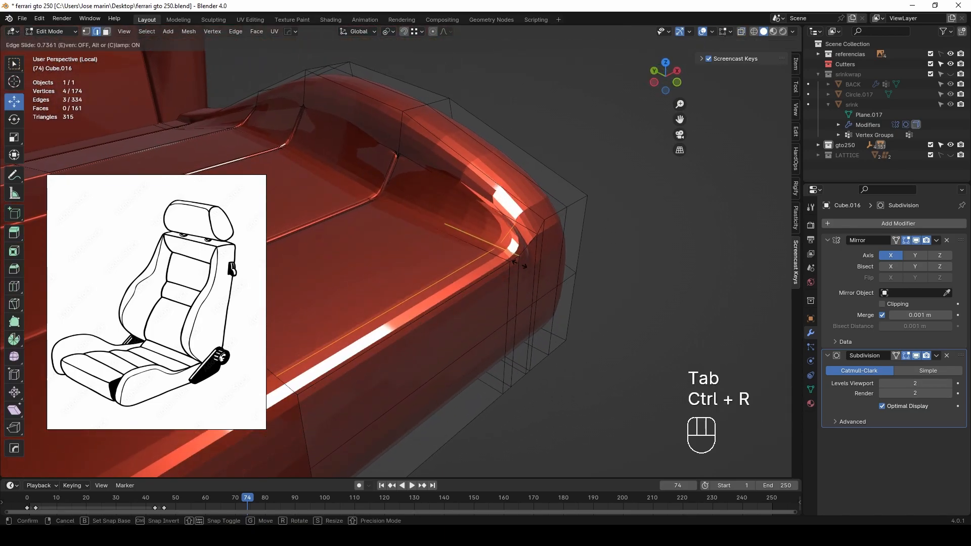
left_click(525, 262)
middle_click_drag(527, 262, 501, 265)
left_click(560, 233)
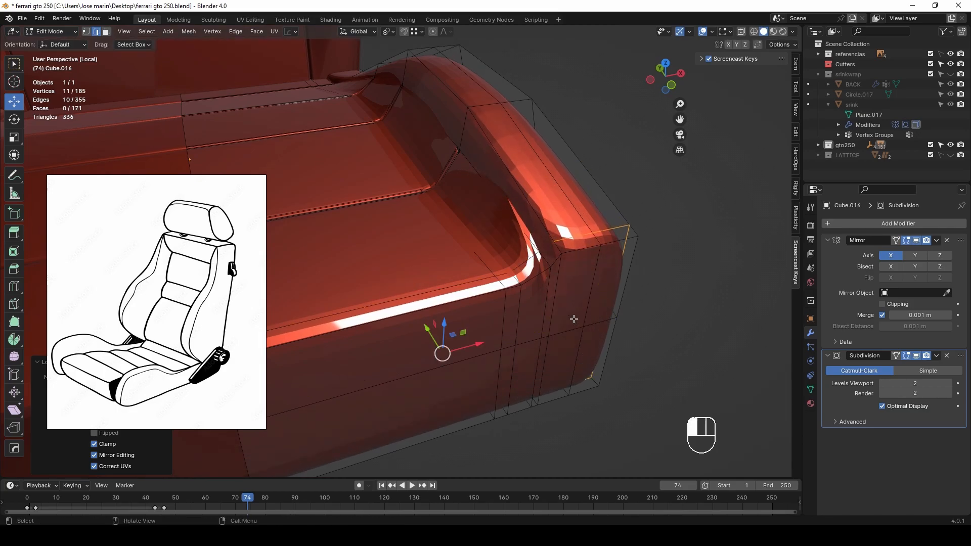
key("Tab")
middle_click_drag(558, 297, 455, 309)
key("ctrl+z")
key("ctrl+z")
key("ctrl+z")
key("ctrl+z")
Step: Select the vertices of the cushion's crosswise seam behind the front one and raise them about 0.009 m along Z
key("Tab")
scroll(408, 317, "up", 3)
key("Tab")
middle_click_drag(537, 360, 508, 363)
key("1")
key("alt+z")
left_click(395, 365, "alt")
middle_click_drag(395, 366, 556, 360)
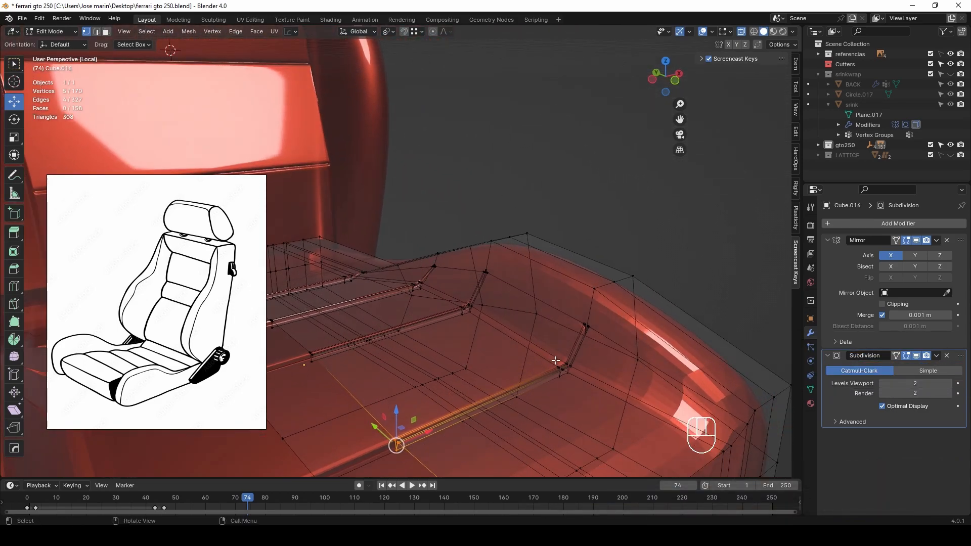
left_click_drag(495, 368, 494, 356)
middle_click_drag(495, 356, 488, 322)
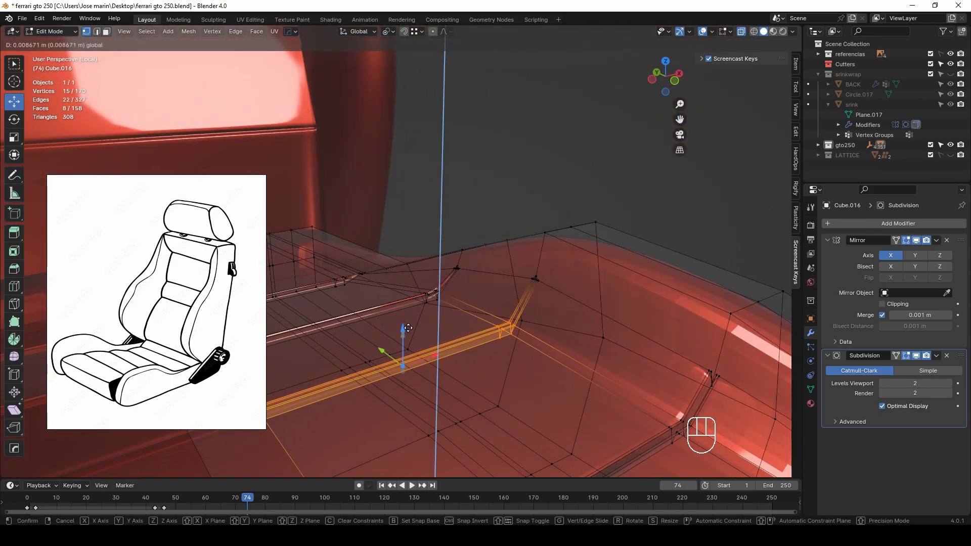
left_click(408, 328)
key("alt+z")
key("alt+z")
key("alt+z")
Step: Select the edge loops forming the cushion's frontmost crosswise seam groove and dissolve them
key("Tab")
middle_click_drag(481, 332, 324, 319)
scroll(539, 349, "up", 3)
key("Tab")
scroll(546, 345, "up", 2)
key("alt+z")
middle_click_drag(546, 344, 224, 235)
middle_click_drag(434, 415, 505, 370, "shift")
key("2")
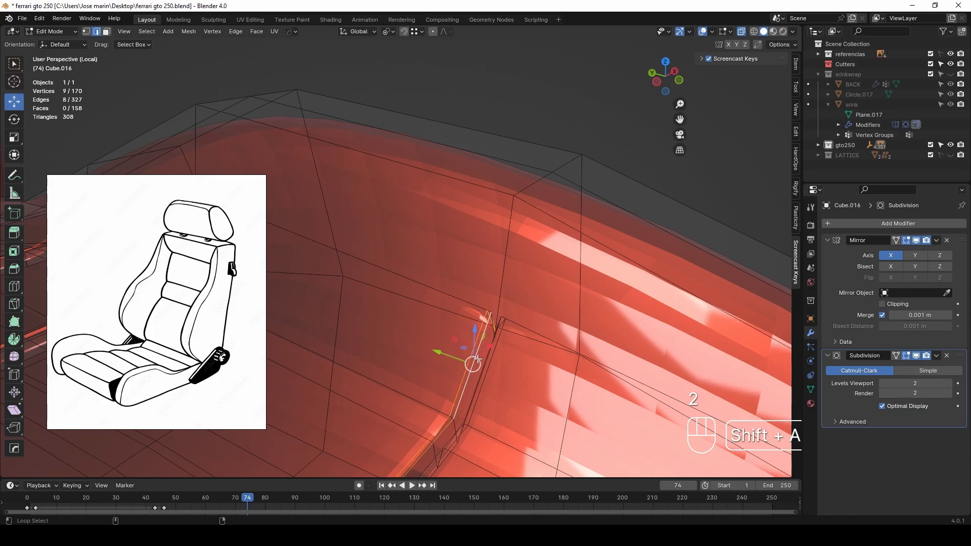
key("alt+z")
middle_click_drag(478, 415, 496, 403)
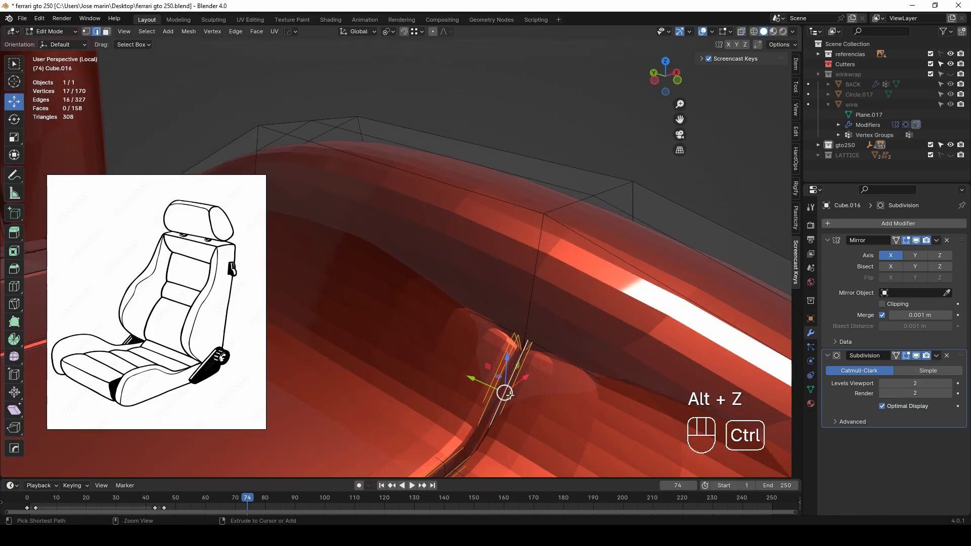
key("ctrl+x")
key("alt+z")
middle_click_drag(529, 369, 582, 330)
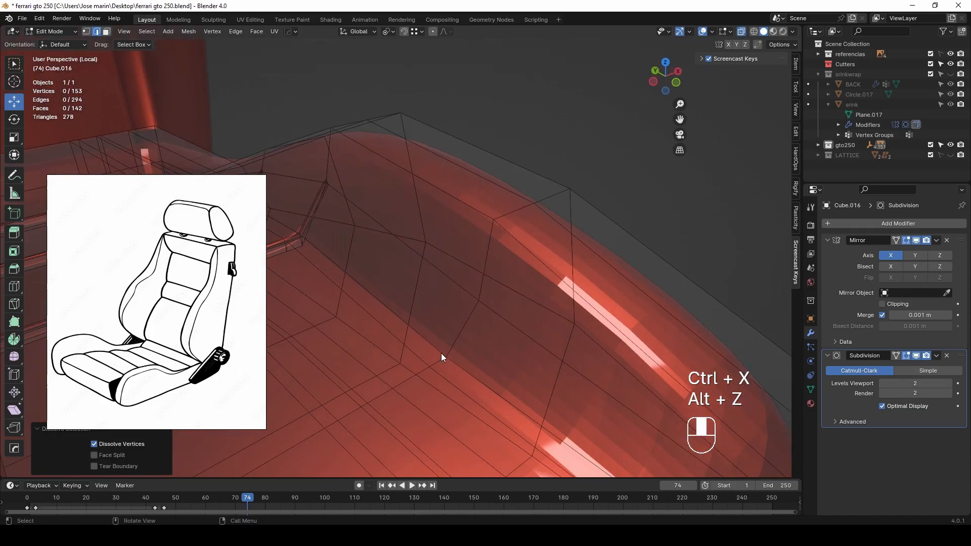
Step: Select the vertex where the dissolved front seam met the side bolster and raise it about 0.018 m along Z
key("Tab")
key("alt+z")
key("Tab")
key("alt+z")
key("alt+z")
left_click_drag(581, 332, 585, 322)
key("alt+z")
middle_click_drag(585, 322, 576, 324)
key("1")
left_click(678, 353)
left_click_drag(681, 336, 682, 330)
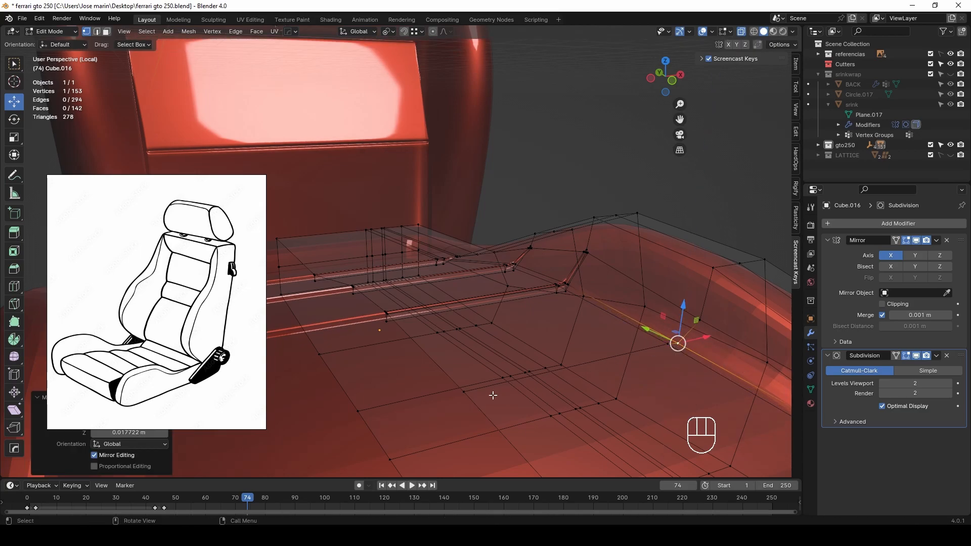
Step: Select the crosswise edge path from that vertex to the cushion's centreline and bevel it about 0.043 m with four segments
left_click(463, 391, "ctrl")
key("ctrl+b")
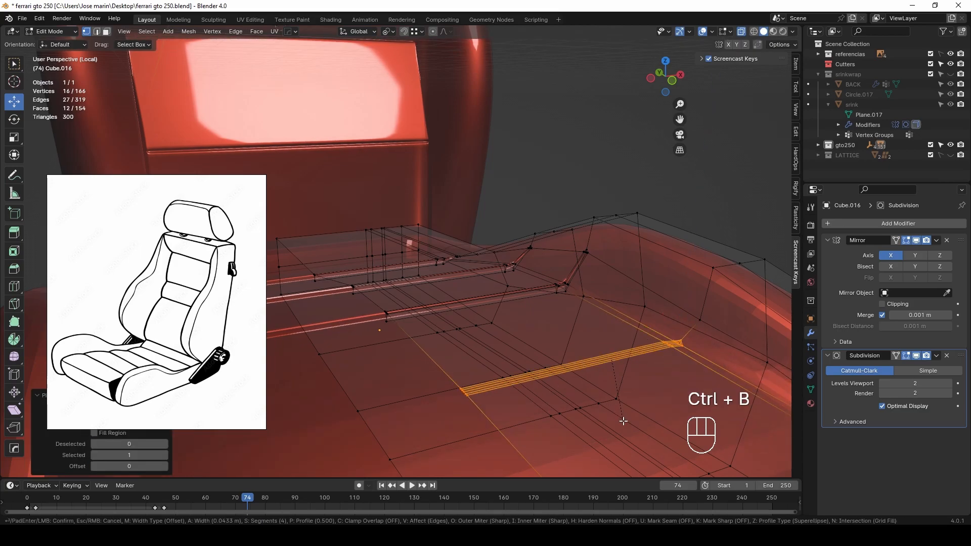
left_click(623, 421)
Step: Select the middle edge line of the new bevel and lower it slightly along Z to form the seam groove
middle_click_drag(549, 404, 583, 410)
scroll(587, 400, "up", 2)
key("alt+z")
middle_click_drag(599, 334, 395, 363, "shift")
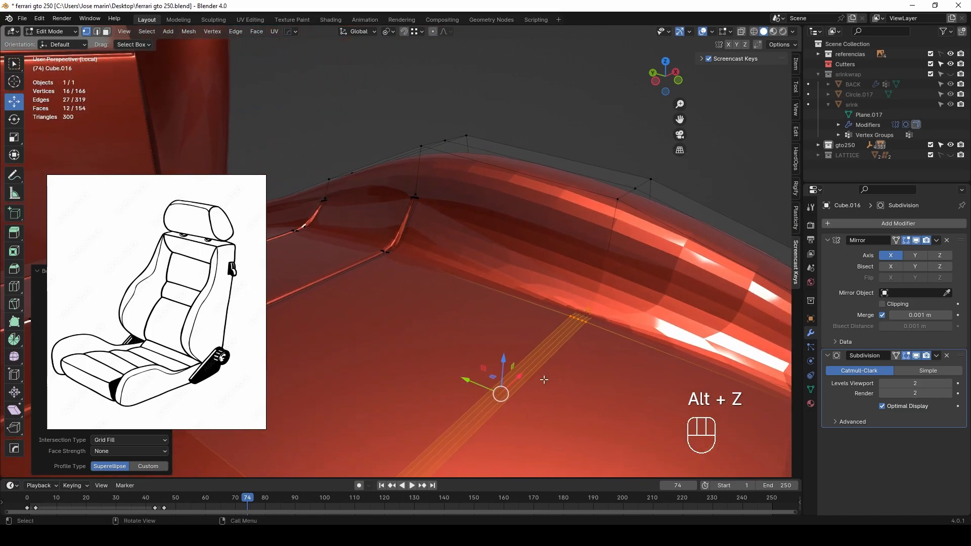
left_click(576, 319, "alt")
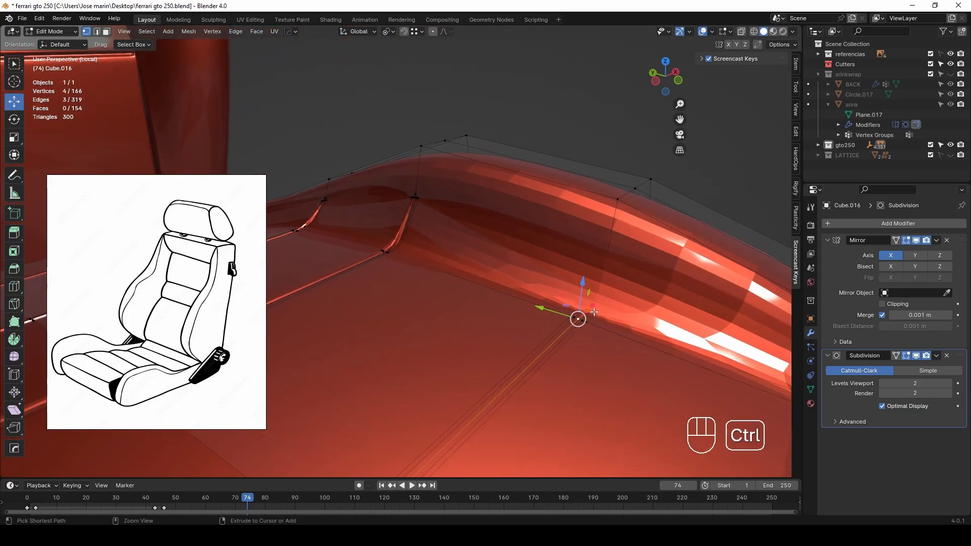
left_click_drag(581, 290, 584, 296)
Step: Shade the seat cushion smooth in Object Mode
key("Tab")
scroll(584, 296, "down", 5)
middle_click_drag(584, 297, 496, 315)
right_click(496, 315)
left_click(430, 315)
left_click(591, 299)
middle_click_drag(591, 299, 364, 318)
Step: Add a crosswise support loop to the cushion, slid close to its rear edge
key("Tab")
key("alt+z")
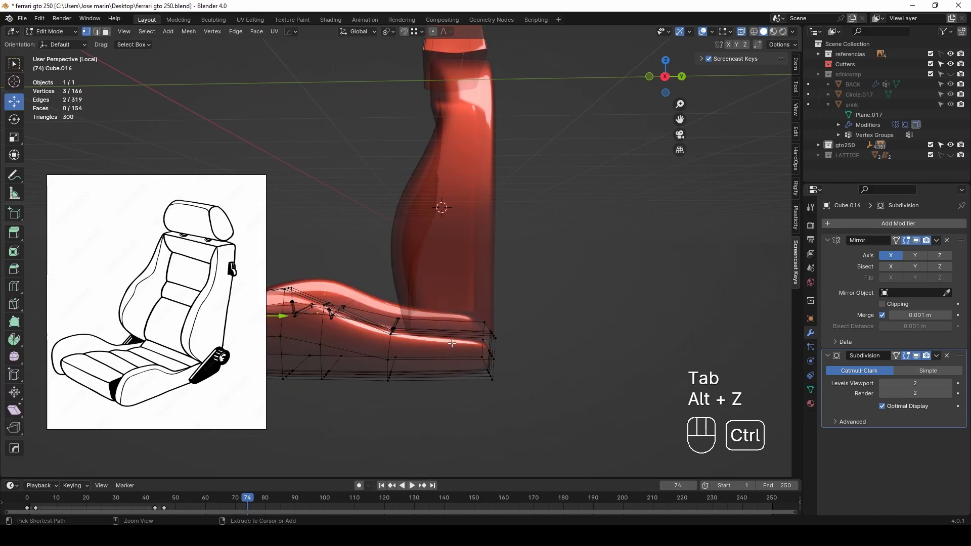
key("ctrl+r")
left_click(469, 349)
left_click(497, 339)
Step: Extend the rear support loop across the rest of the cushion's rear end with the Knife tool
middle_click_drag(497, 339, 396, 387)
key("k")
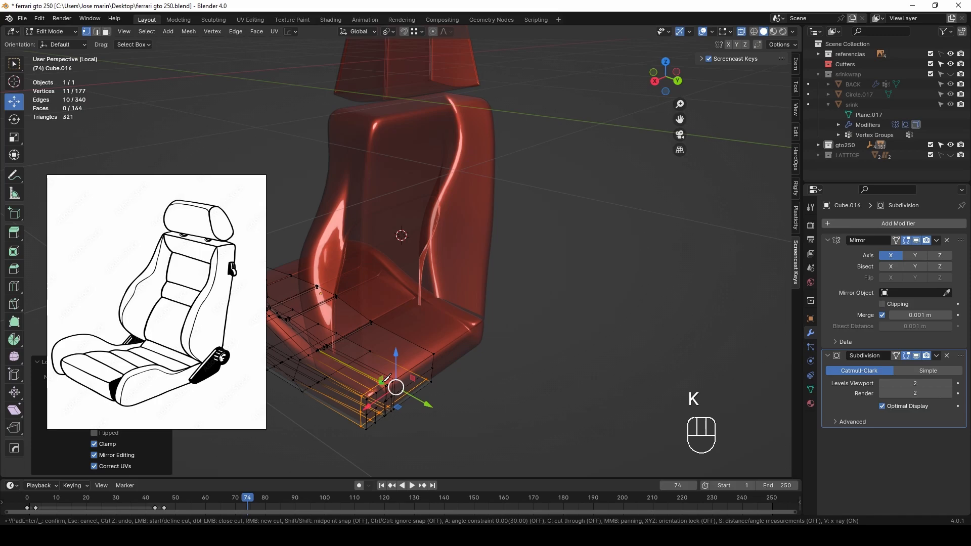
key("Escape")
scroll(416, 389, "up", 3)
key("alt+z")
middle_click_drag(429, 410, 462, 252, "shift")
key("alt+z")
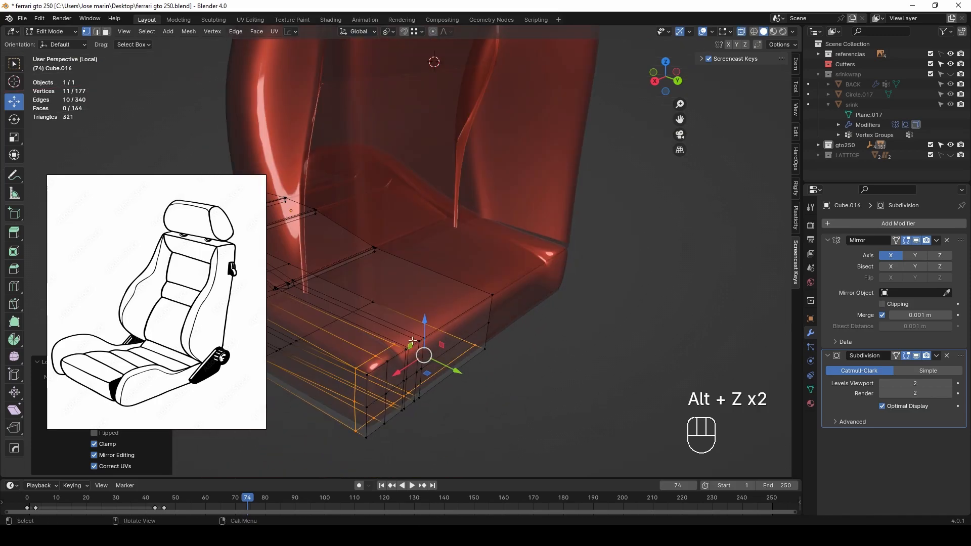
key("k")
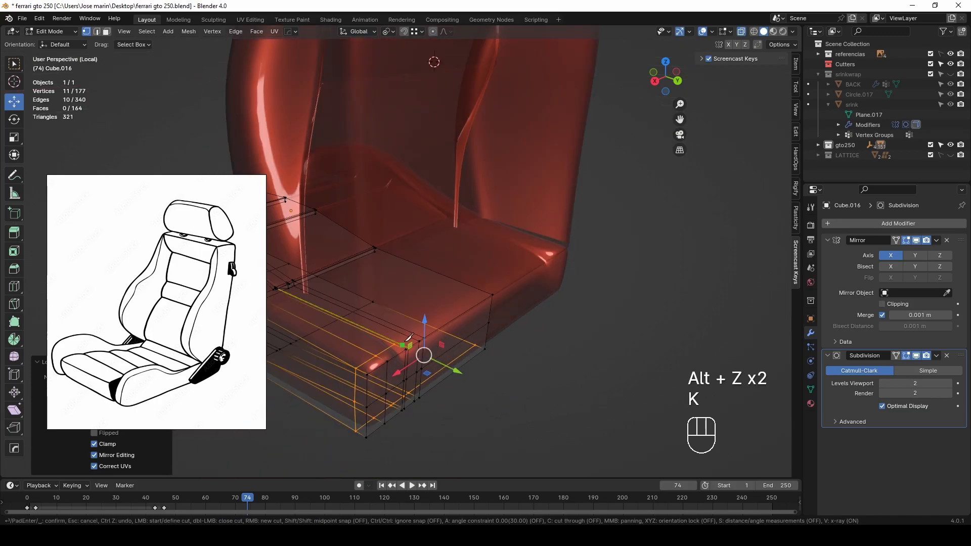
key("Return")
Step: In right side view, select a group of vertices in the middle of the cushion and raise them slightly along Z
scroll(455, 338, "down", 4)
key("Tab")
middle_click_drag(456, 338, 508, 302)
left_click(486, 299)
key("alt+z")
left_click(495, 316)
key("Tab")
key("KP_3")
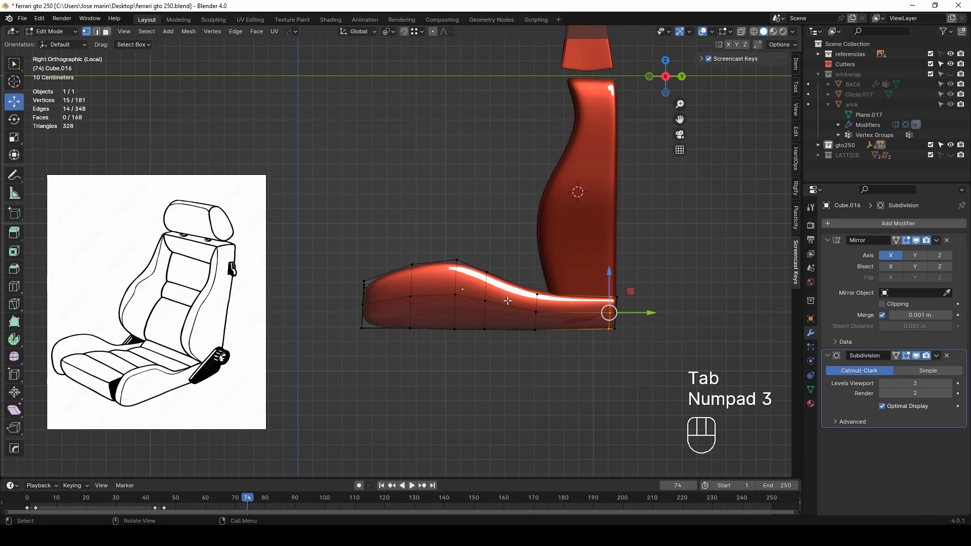
scroll(507, 299, "up", 4)
key("alt+z")
left_click_drag(399, 271, 439, 295)
left_click_drag(425, 255, 426, 241)
Step: Select all of the backrest's mesh and recalculate its normals
middle_click_drag(426, 241, 510, 202)
scroll(564, 339, "down", 4)
key("Tab")
left_click(636, 271)
key("alt+z")
scroll(579, 316, "down", 4)
left_click(505, 333)
key("Tab")
key("a")
key("shift+n")
key("Tab")
Step: Add a mesh cylinder to the scene in Object Mode
middle_click_drag(510, 201, 488, 268, "shift")
key("shift+a")
mouse_move(454, 284)
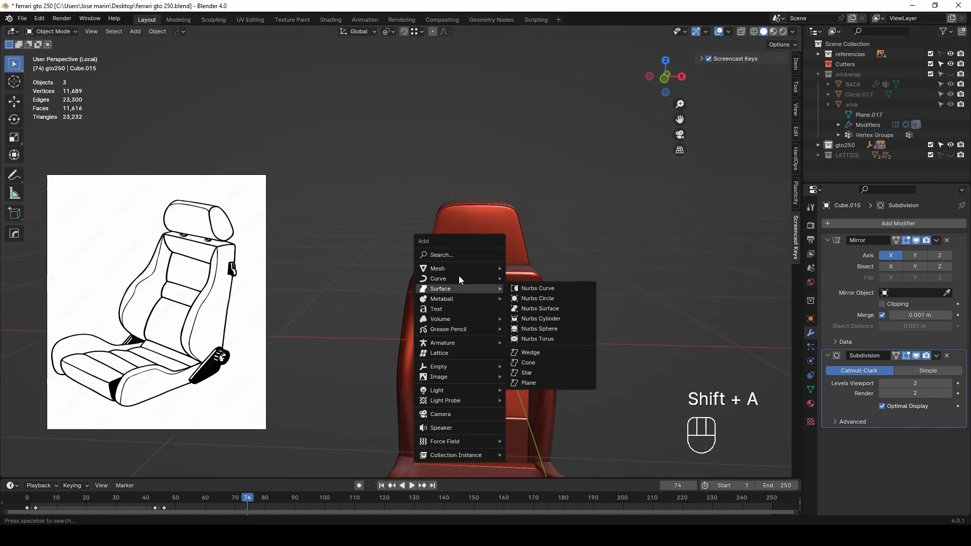
left_click(527, 320)
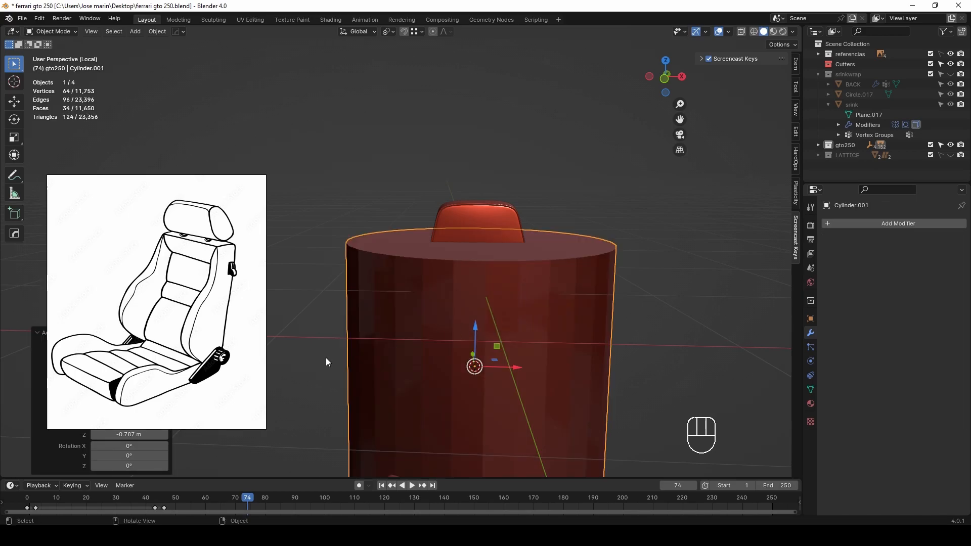
Step: Set the new cylinder's vertex count to 8
left_click_drag(162, 397, 169, 310)
type("8")
key("Return")
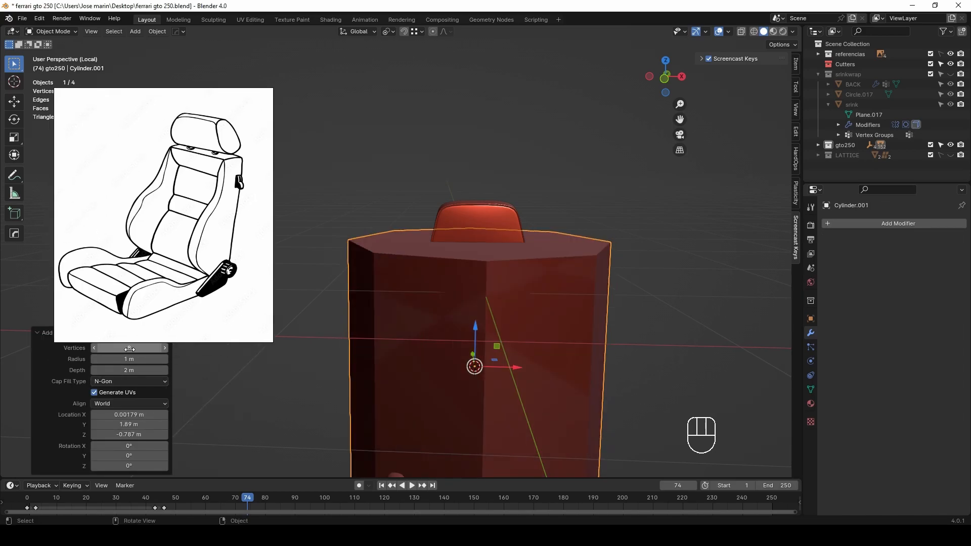
Step: In Edit Mode with X-ray on, delete the cylinder's end cap faces
scroll(385, 327, "down", 2)
middle_click_drag(386, 327, 470, 302)
key("Tab")
key("alt+z")
key("x")
left_click_drag(320, 341, 585, 423)
key("x")
left_click(560, 415)
Step: Scale the cylinder's whole mesh to about 0.083 and move it in front view to the gap beneath the headrest, off-centre
key("a")
key("s")
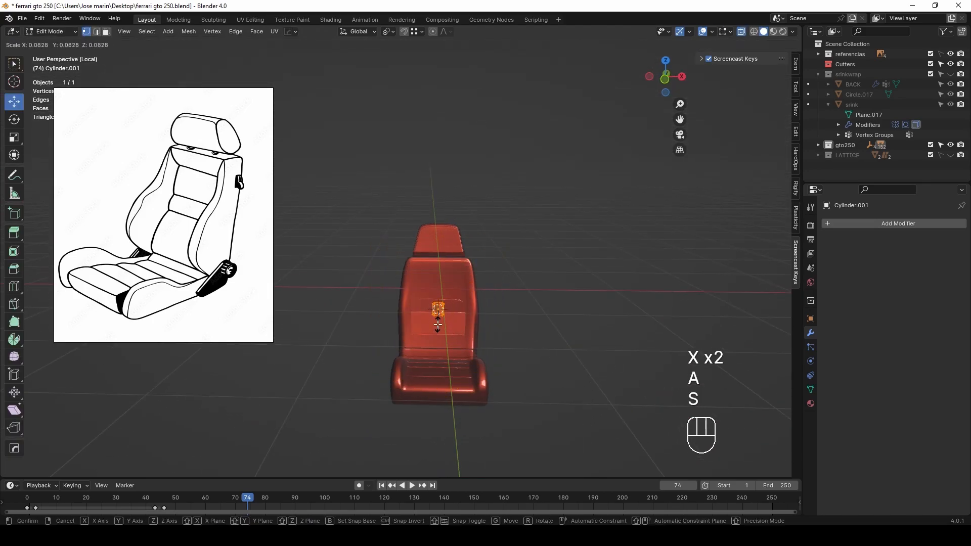
left_click(437, 311)
key("KP_1")
scroll(455, 324, "up", 3)
key("g")
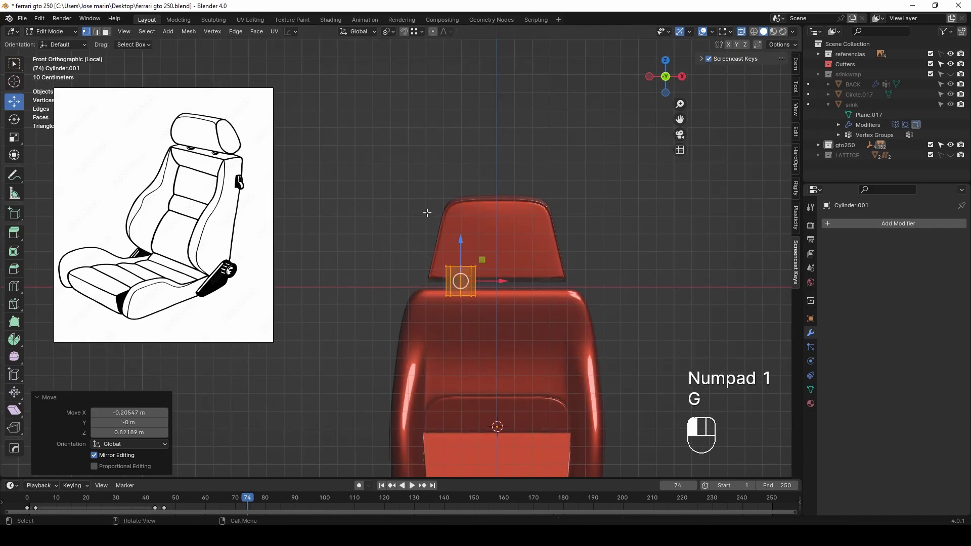
left_click(427, 213)
Step: Scale the cylinder to about 0.309, stretch it along Z into a thin post, and position it between headrest and backrest
scroll(427, 213, "up", 5)
key("s")
left_click(567, 302)
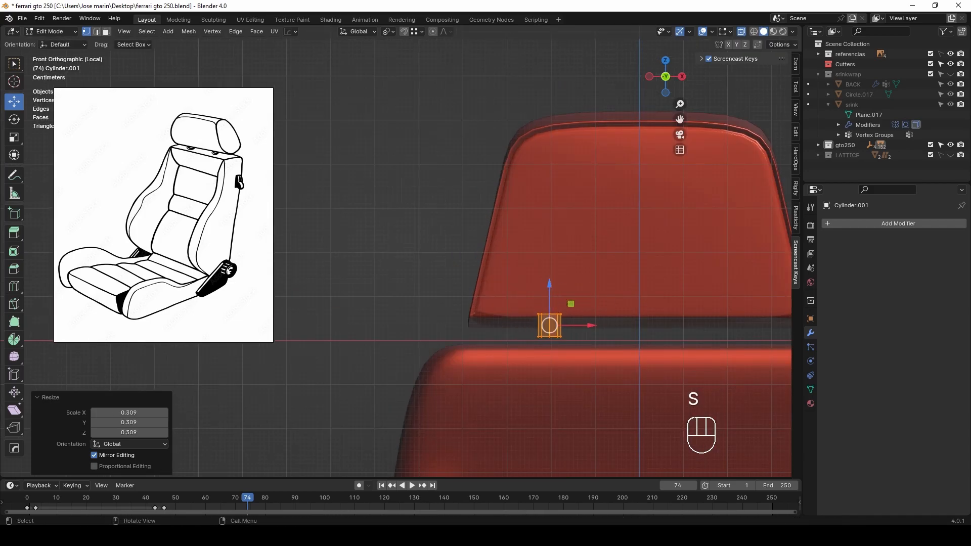
key("s")
key("z")
left_click(602, 247)
key("s")
left_click(583, 282)
left_click_drag(573, 308, 589, 310)
Step: Add two horizontal loop cuts to the post, enclosing a short band in the gap below the headrest
scroll(584, 313, "down", 3)
middle_click_drag(580, 319, 539, 321, "shift")
scroll(526, 336, "up", 4)
scroll(516, 367, "up", 3)
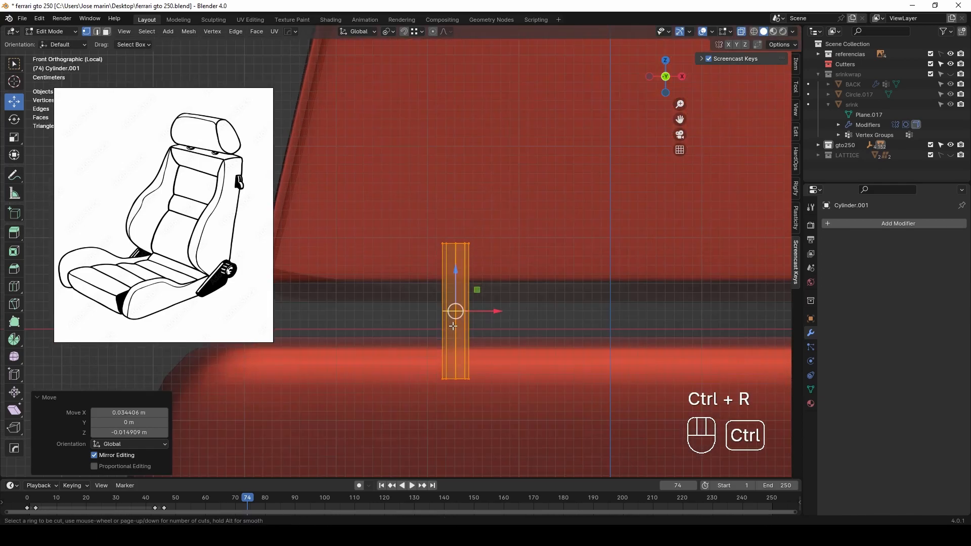
key("ctrl+r")
left_click(454, 326)
right_click(453, 326)
key("ctrl+r")
left_click(449, 331)
right_click(448, 330)
Step: Extrude the post's middle band outward along its normals by about 0.025 m to form a collar
left_click_drag(382, 287, 517, 351)
key("alt+e")
left_click(517, 346)
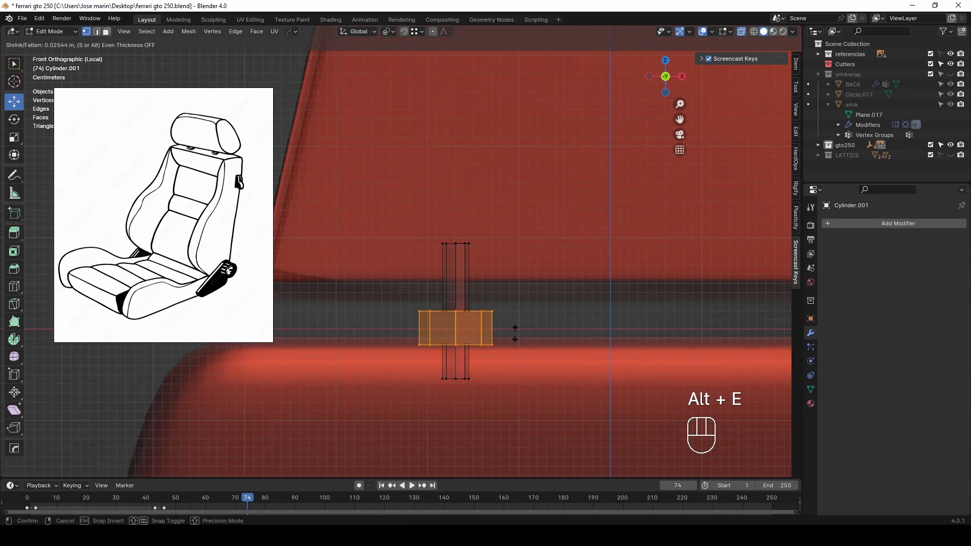
left_click(515, 334)
middle_click_drag(514, 332, 510, 349)
key("Tab")
scroll(450, 233, "up", 2)
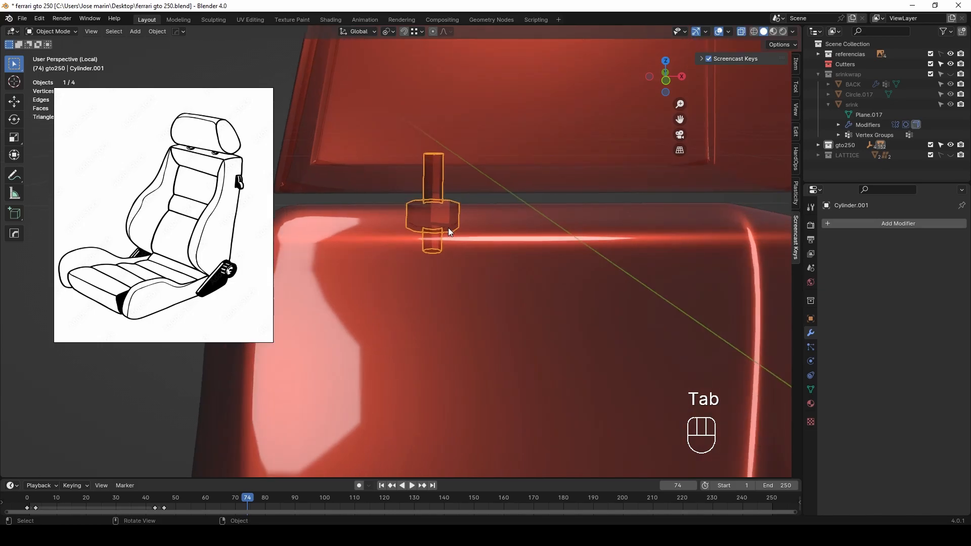
Step: Bevel the upper and lower outer edge loops of the post's collar
key("KP_Decimal")
key("alt+z")
key("Tab")
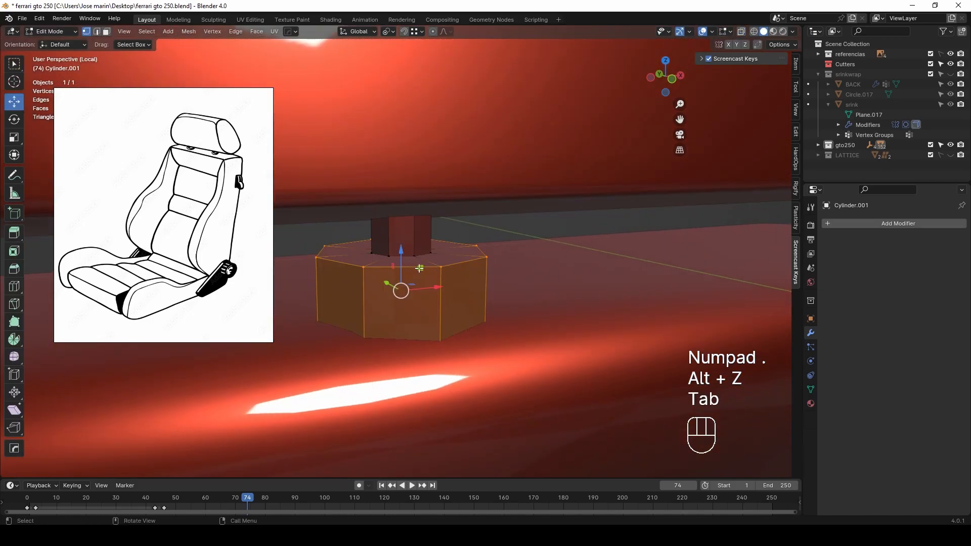
key("2")
left_click(419, 268, "alt")
middle_click_drag(419, 318, 395, 319)
key("alt+z")
left_click(395, 321, "alt+shift")
key("ctrl+b")
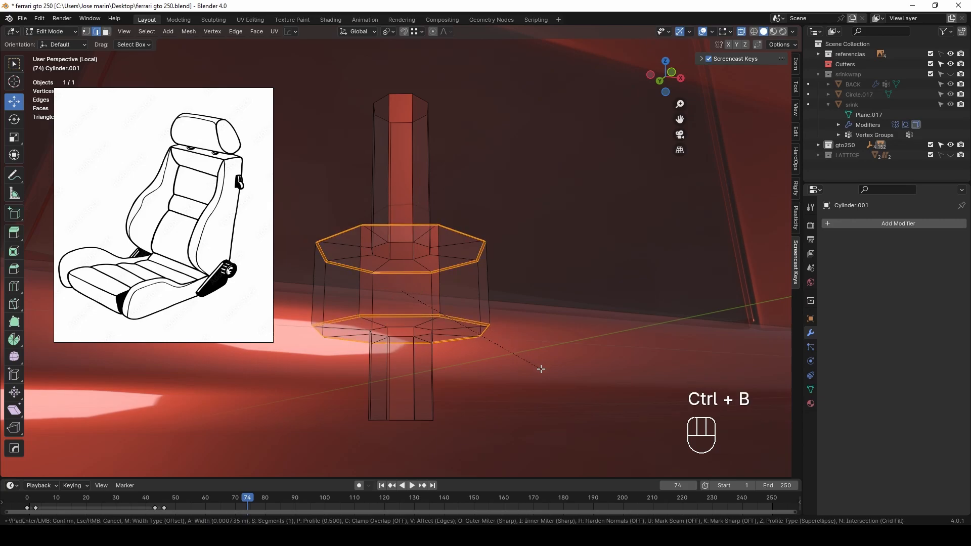
left_click(540, 374)
Step: Bevel the edge loop where the post meets its collar
middle_click_drag(480, 317, 450, 325)
left_click(415, 261, "alt")
middle_click_drag(415, 273, 421, 223)
key("ctrl+b")
left_click(501, 362)
Step: Add a level 2 subdivision to the post and lower it about 0.01 m along Z onto the backrest
key("Tab")
scroll(472, 308, "down", 4)
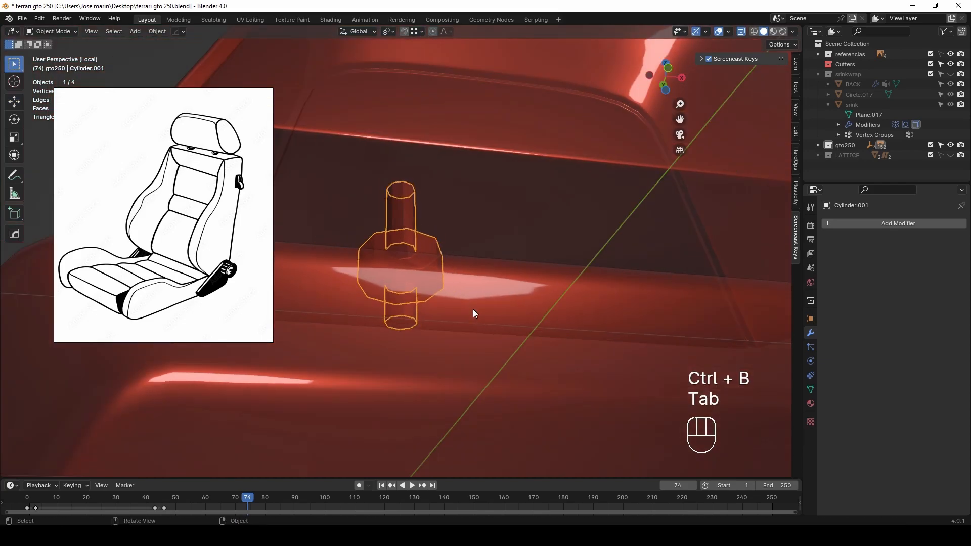
key("ctrl+2")
mouse_move(472, 309)
middle_mouse_down()
mouse_move(462, 321)
mouse_move(481, 311)
mouse_move(472, 293)
middle_mouse_up()
key("alt+z")
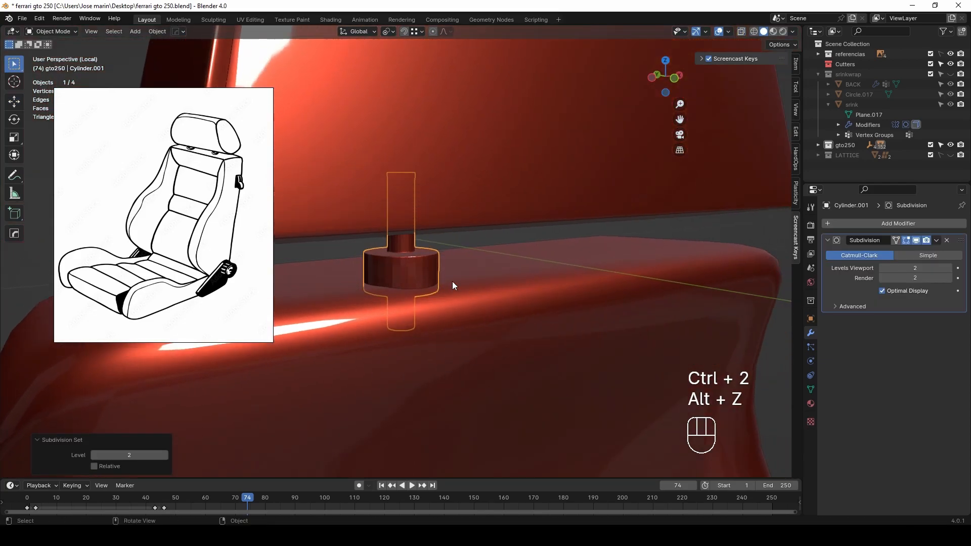
key("g")
key("z")
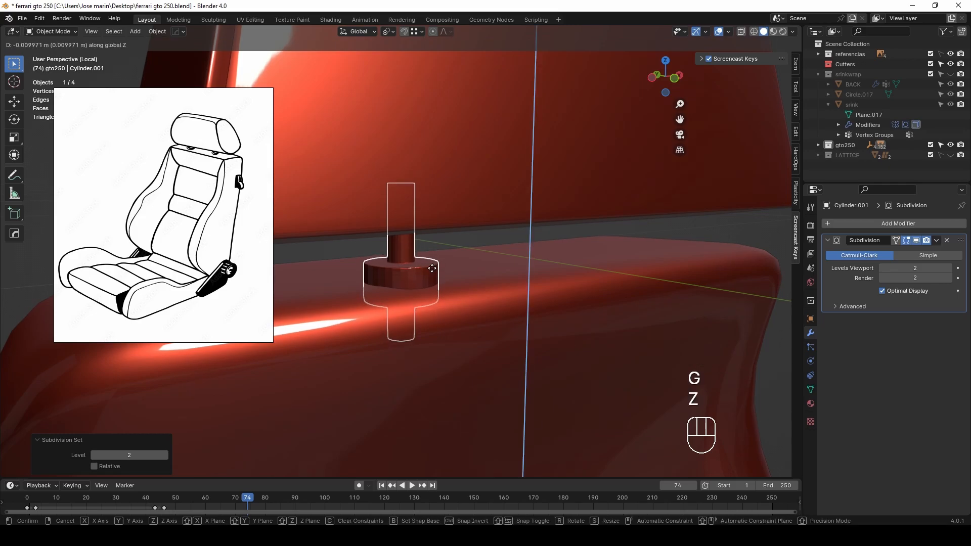
left_click(432, 268)
Step: Recalculate the post's normals and duplicate its mesh about 0.335 m along X to the headrest's other side
key("Tab")
key("a")
key("shift+n")
key("KP_1")
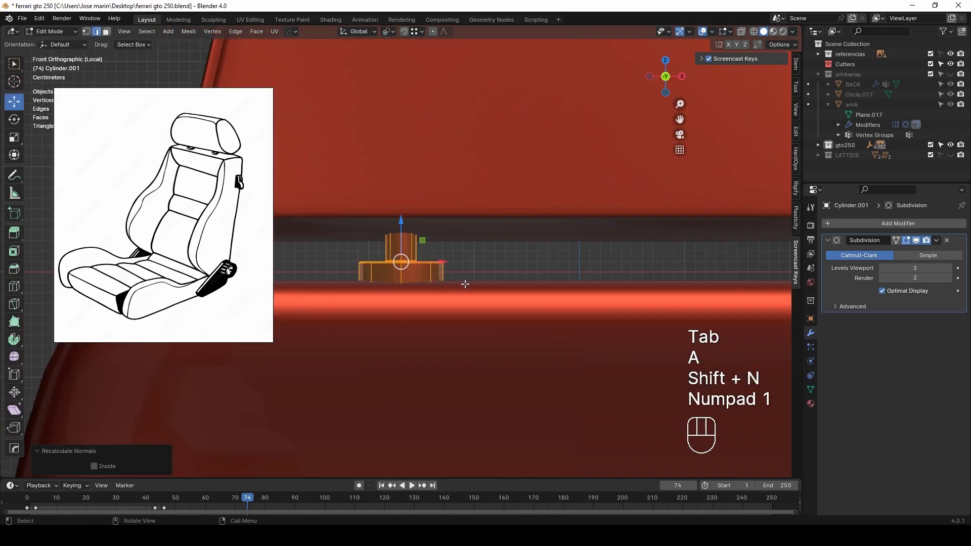
key("shift+d")
key("x")
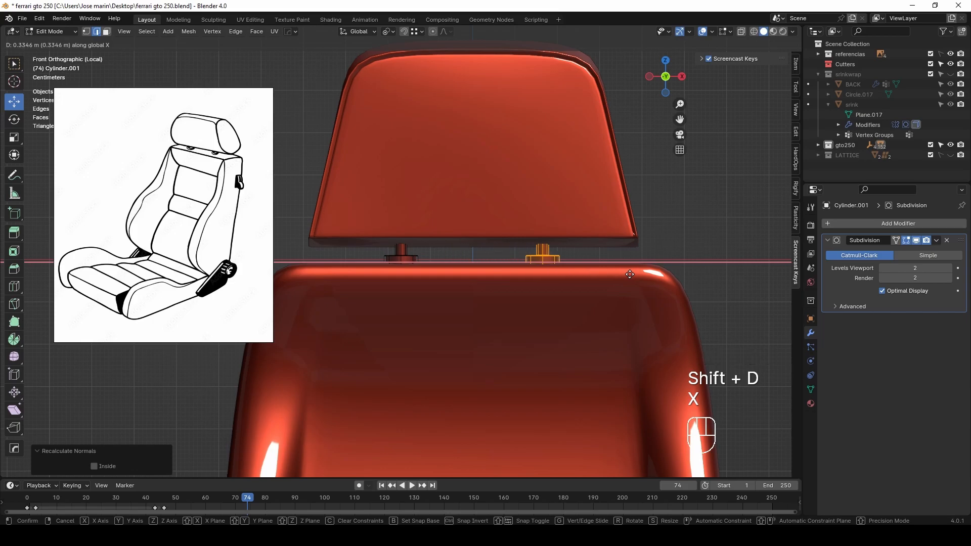
left_click(632, 276)
middle_click_drag(633, 276, 671, 285)
key("Tab")
Step: Shift the pair of headrest posts along Y in Object Mode
left_click(708, 242)
scroll(708, 242, "down", 5)
scroll(425, 256, "up", 3)
key("g")
key("y")
left_click(462, 279)
left_click(458, 259)
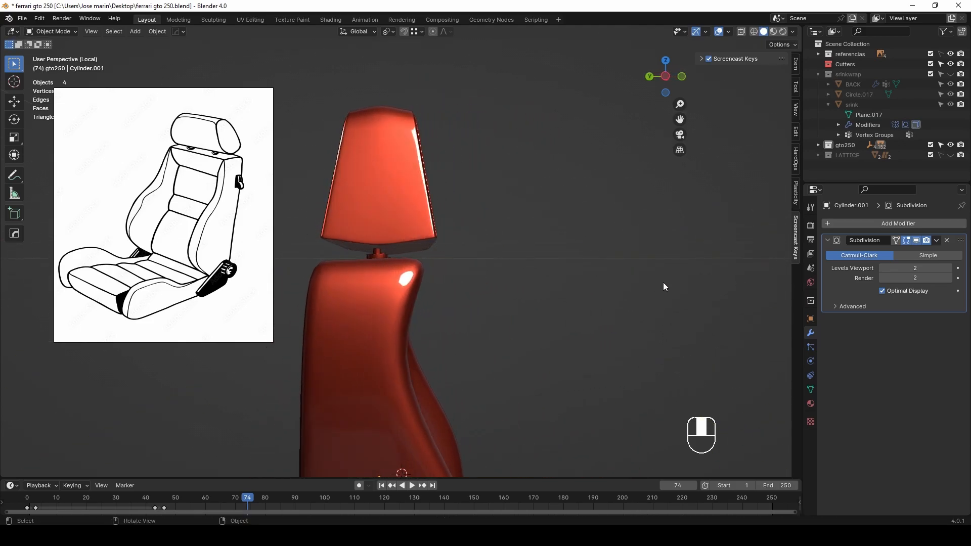
Step: Move the headrest about 0.04 m along Y, tilt it slightly in right side view, and adjust its position over the posts
key("g")
key("y")
left_click(343, 194)
middle_click_drag(343, 195, 313, 251)
key("KP_3")
key("r")
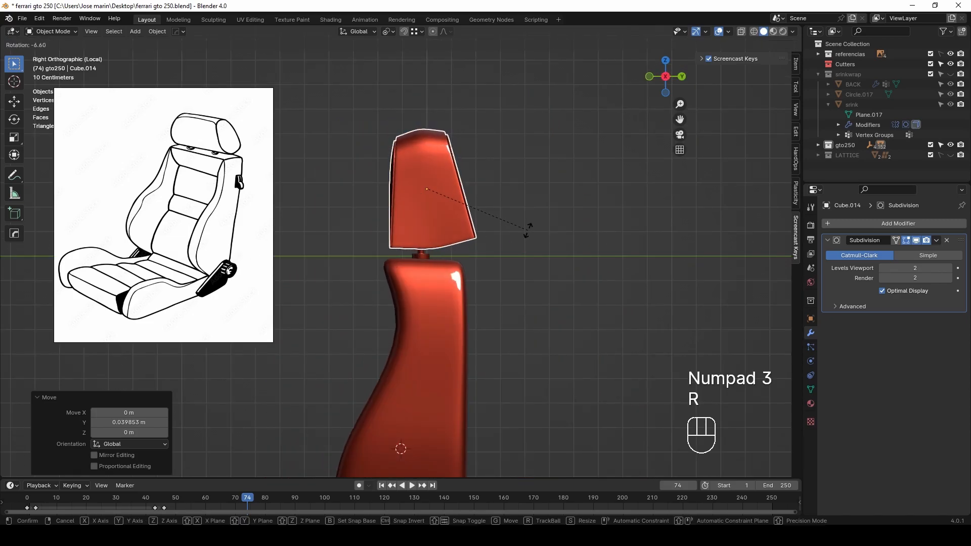
left_click(531, 221)
left_click_drag(476, 189, 463, 190)
Step: In right side view, select the vertices in the middle of the headrest's underside and raise them slightly along Z
scroll(499, 244, "up", 3)
key("Tab")
middle_click_drag(498, 244, 417, 235)
key("alt+z")
left_click(425, 235, "alt")
scroll(426, 235, "down", 5)
key("alt+z")
key("KP_1")
key("KP_3")
key("1")
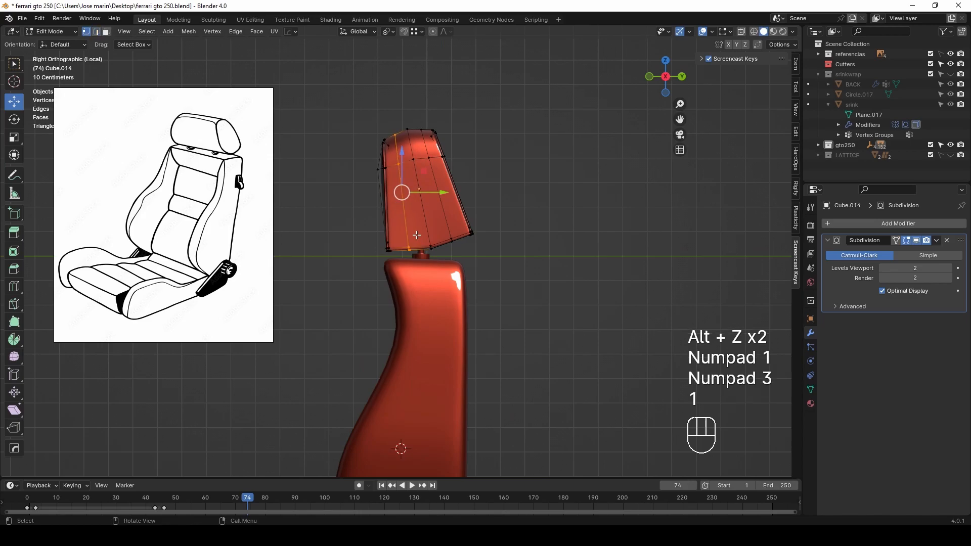
scroll(471, 253, "up", 2)
key("alt+z")
left_click_drag(456, 226, 476, 262)
left_click_drag(464, 220, 463, 217)
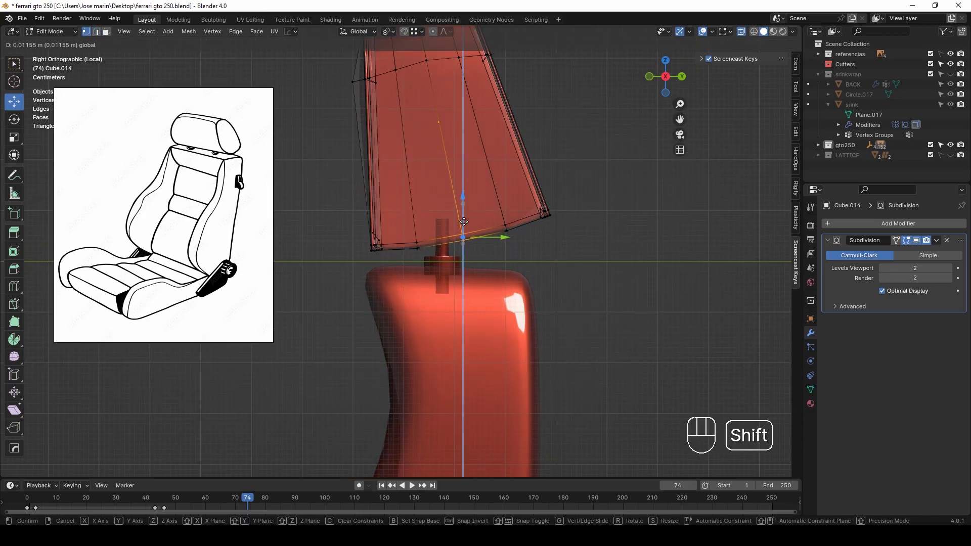
left_click_drag(463, 222, 463, 220)
key("Tab")
key("alt+z")
Step: Add a plane aligned to the right side view, scale it down, and place it where the cushion meets the backrest
middle_click_drag(538, 265, 521, 342)
key("KP_3")
key("shift+a")
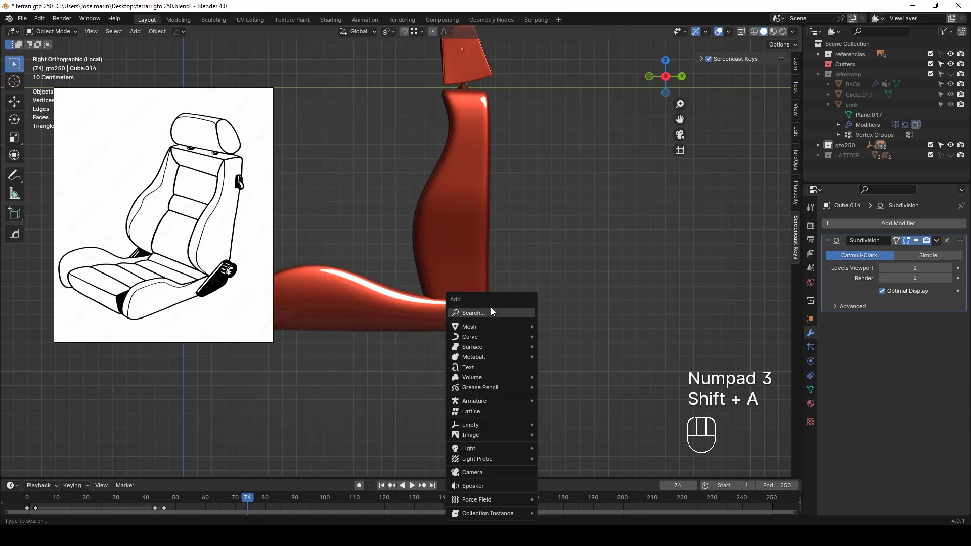
mouse_move(527, 327)
left_click(565, 115)
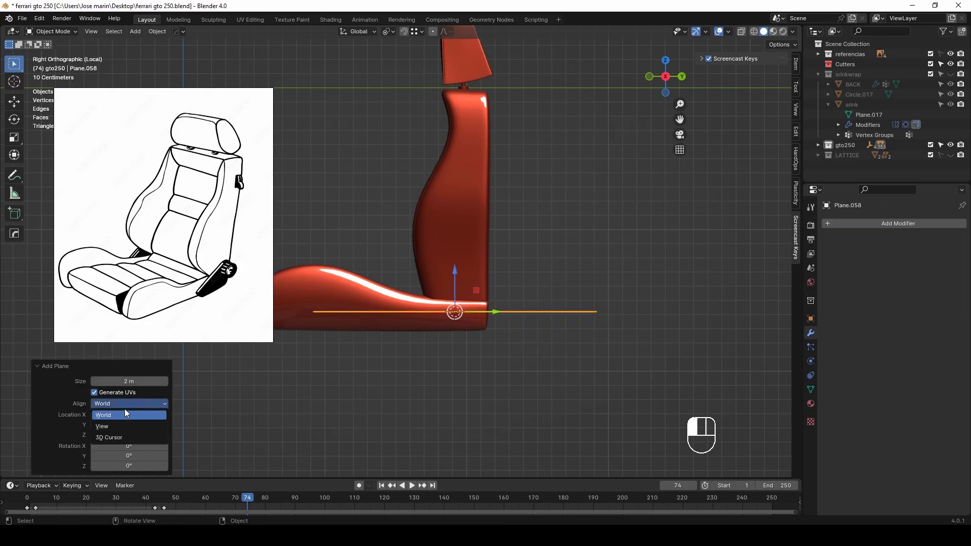
left_click(102, 426)
key("s")
left_click(480, 318)
left_click_drag(480, 318, 447, 336)
Step: Reposition the plane's corner vertices into a slanted bracket outline, raising the upper rear corner about 0.076 m along Z
scroll(494, 326, "up", 1)
key("Tab")
left_click_drag(415, 287, 422, 301)
right_click(421, 294)
left_click(416, 305)
left_click(415, 333)
left_click_drag(443, 335, 459, 338)
scroll(458, 338, "up", 4)
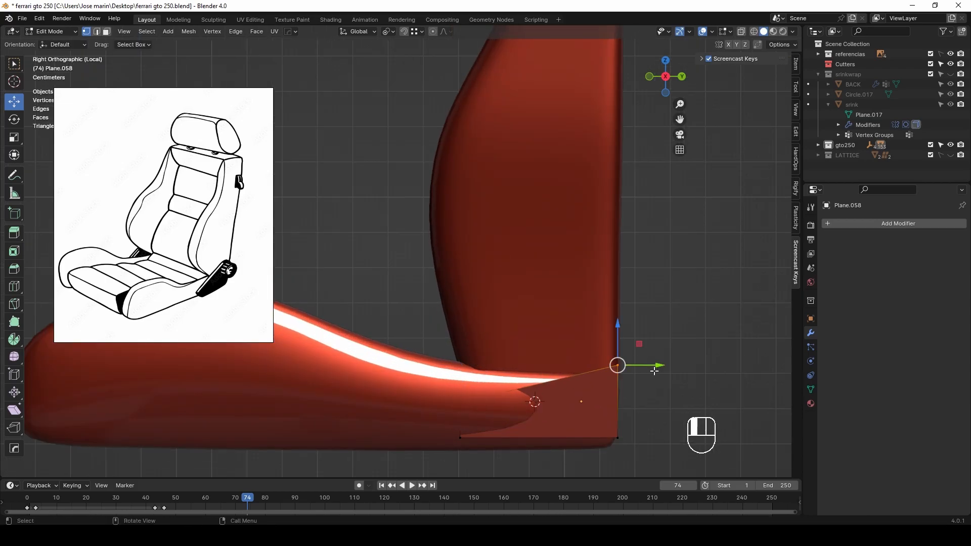
left_click_drag(619, 335, 628, 308)
Step: Round the bracket's upper and lower rear corners with vertex bevels
key("ctrl+b")
key("v")
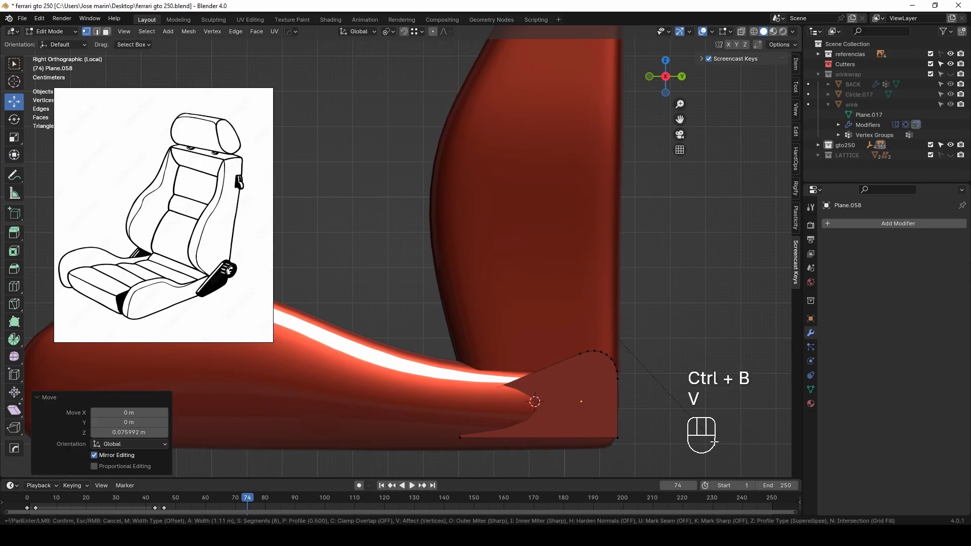
left_click(704, 437)
left_click(636, 444)
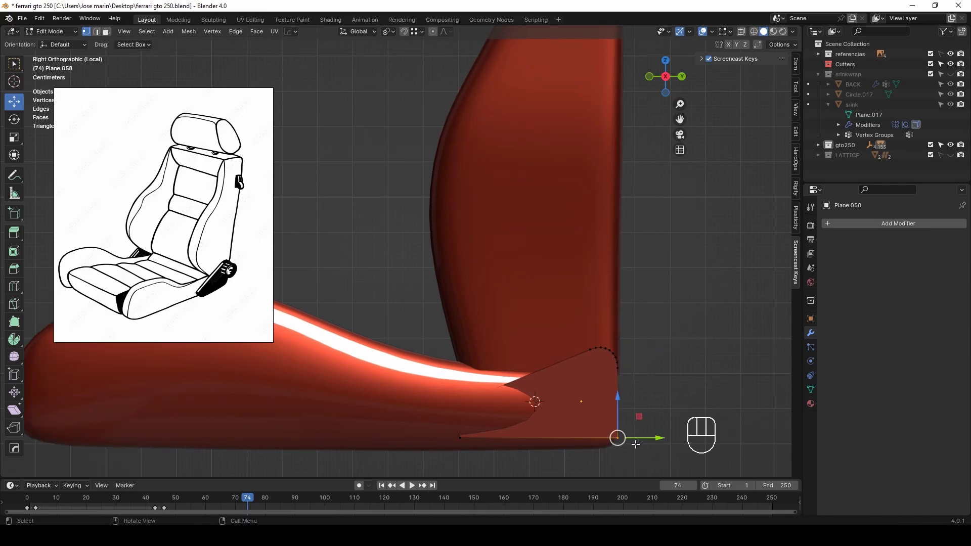
key("ctrl+b")
key("ctrl+v")
left_click(656, 461)
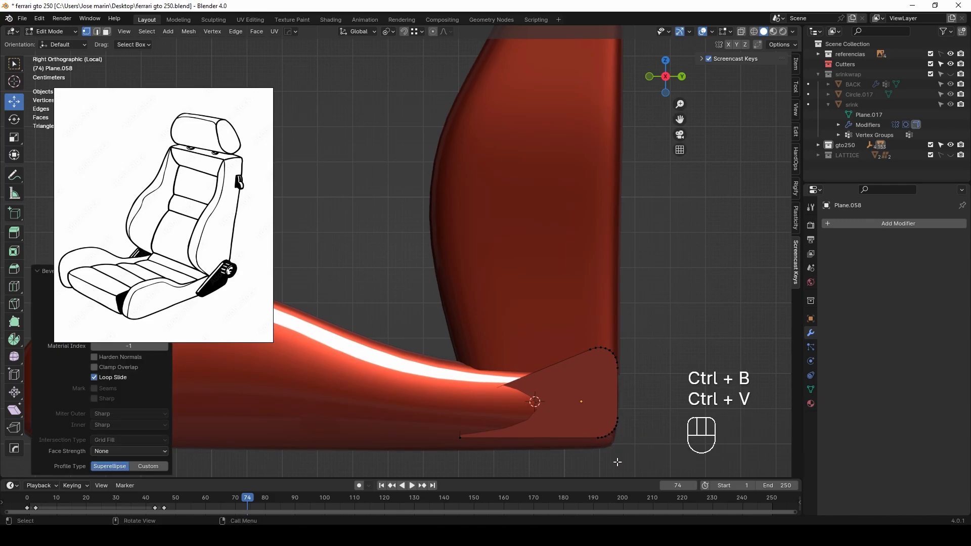
Step: Move the bracket's upper front corner about 0.052 m forward along Y and round both front corners with vertex bevels
key("alt+z")
left_click(460, 404)
left_click_drag(480, 405, 459, 421)
key("ctrl+b")
key("v")
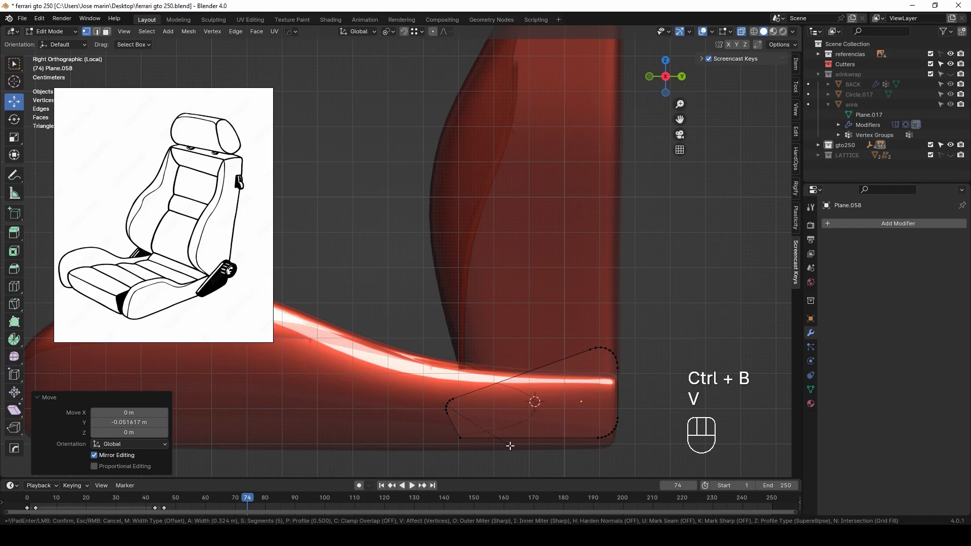
left_click(504, 444)
left_click(460, 436)
key("ctrl+b")
key("v")
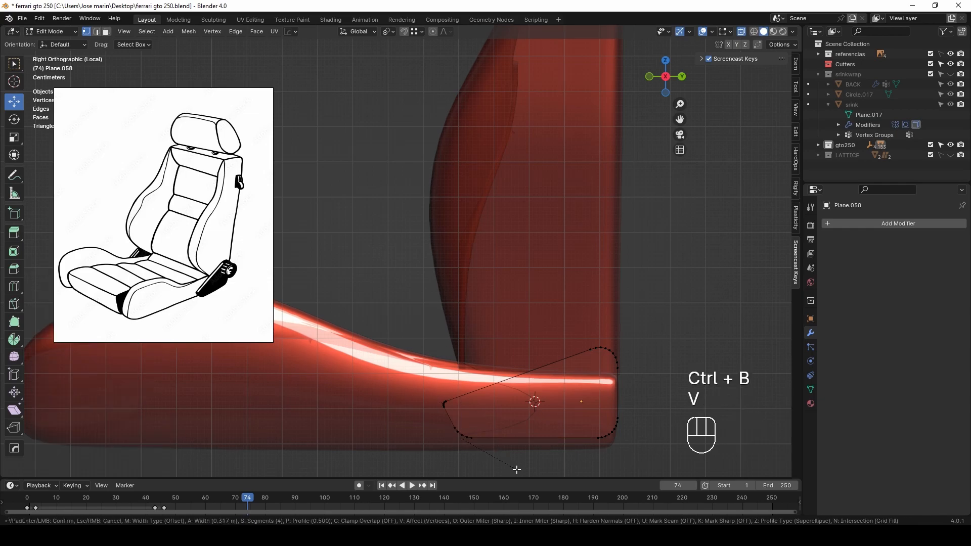
left_click(519, 471)
Step: Extrude the whole bracket face sideways to give it thickness and nudge the bracket against the seat's side
middle_click_drag(519, 471, 636, 350)
key("a")
key("e")
left_click(586, 369)
key("Tab")
key("alt+z")
middle_click_drag(636, 350, 514, 308, "shift")
scroll(514, 308, "up", 4)
left_click_drag(586, 325, 588, 329)
Step: Adjust the seat cushion's rear side vertices next to the hinge bracket
middle_click_drag(594, 332, 601, 334)
left_click(479, 375)
key("Tab")
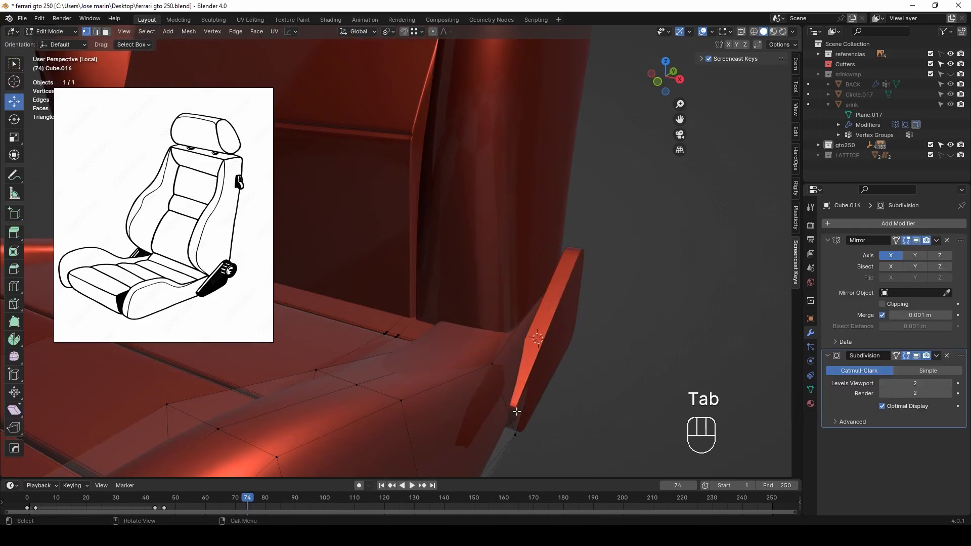
left_click(519, 435)
key("alt+z")
left_click_drag(529, 440, 514, 387)
key("alt+z")
key("Tab")
middle_click_drag(576, 374, 513, 353)
Step: Add a 32-vertex cylinder at the bracket, aligned to the right orthographic view
left_click(385, 330)
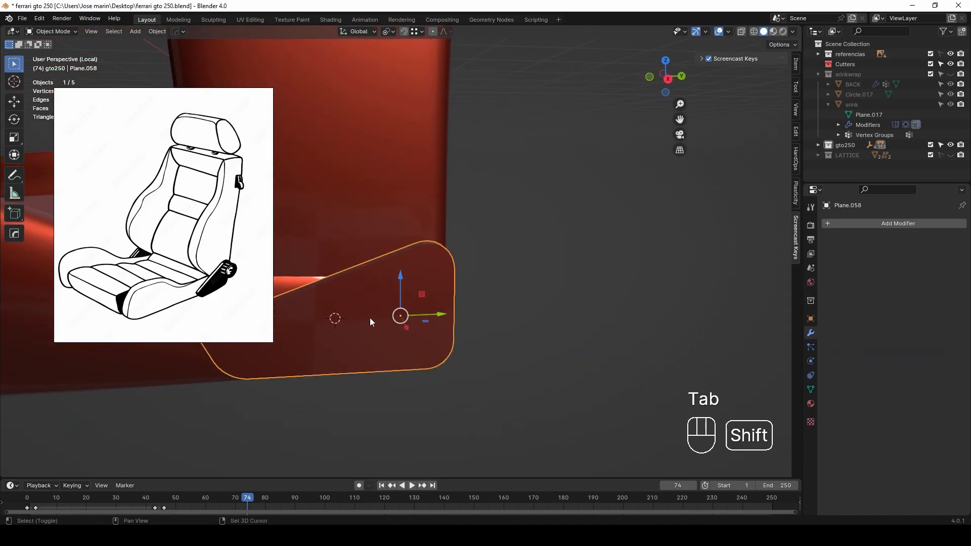
key("KP_3")
key("shift+a")
mouse_move(500, 283)
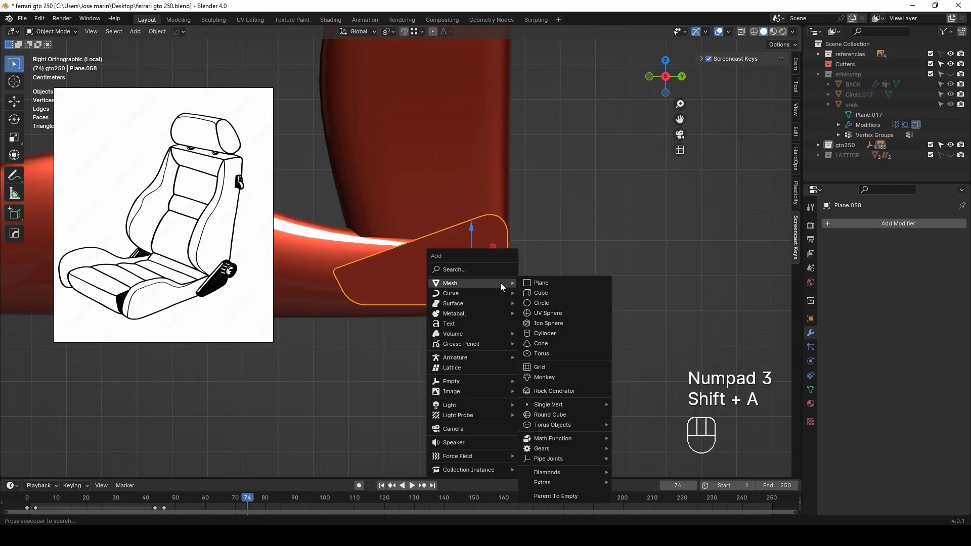
left_click(544, 334)
key("Return")
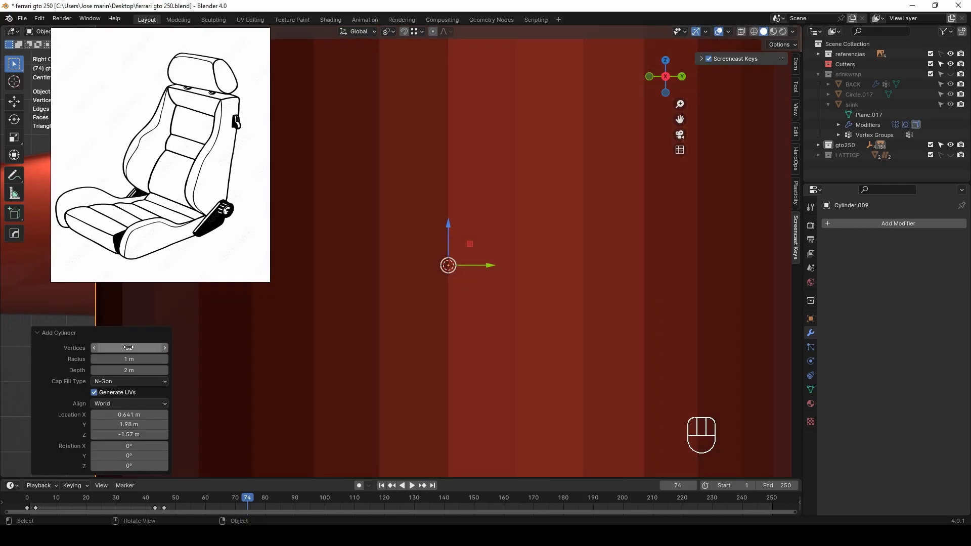
left_click(111, 425)
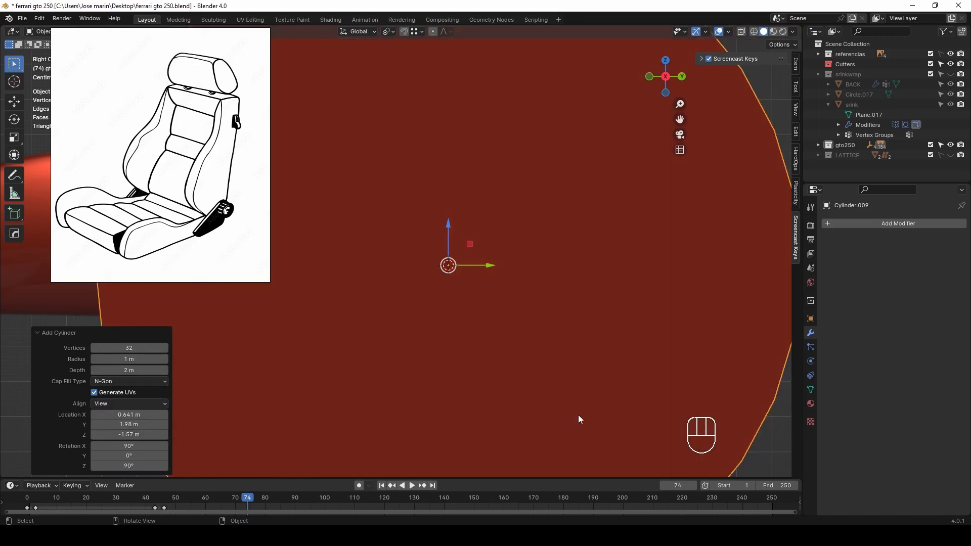
Step: Scale the cylinder down and position it over the bracket's wide rear end
key("s")
left_click(454, 282)
key("g")
left_click(481, 268)
key("s")
left_click(526, 269)
key("g")
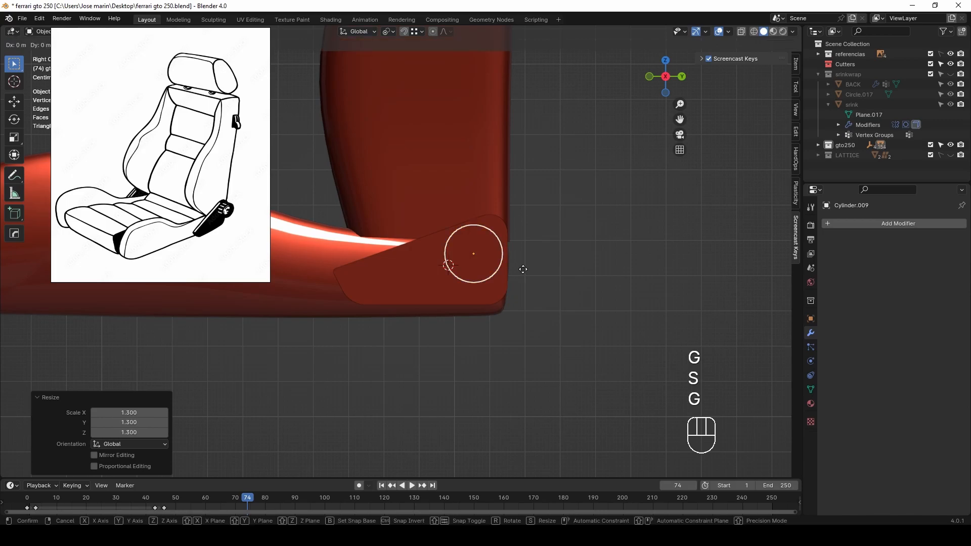
left_click(522, 272)
Step: Thin the cylinder along X and shift it outward so it sits on the bracket as a knob
middle_click_drag(522, 272, 567, 303)
key("s")
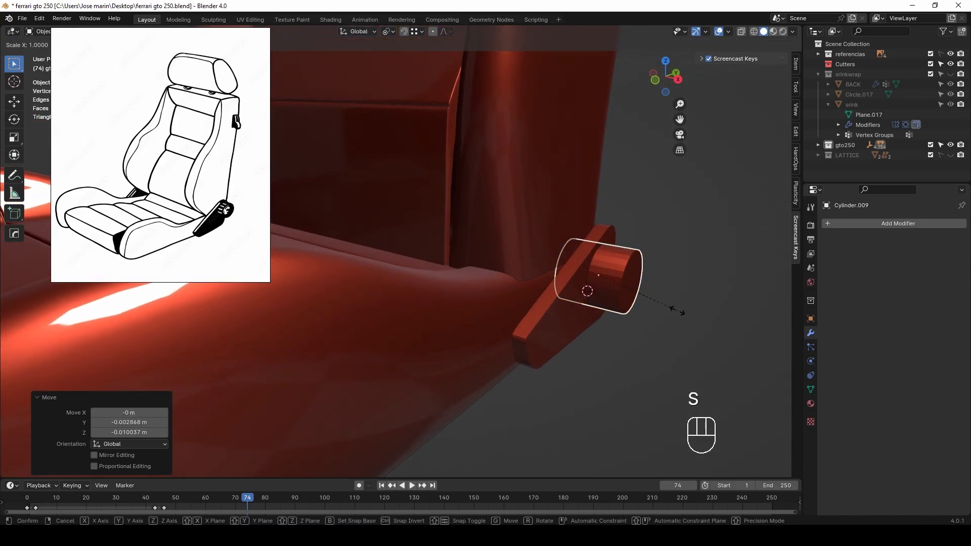
key("x")
left_click(621, 278)
left_click_drag(632, 283, 643, 287)
middle_click_drag(644, 287, 614, 373)
Step: Extrude every second side face of the knob along its normals by 0.0627 m and bevel the resulting teeth with two segments
key("Tab")
scroll(566, 321, "up", 3)
key("3")
left_click(663, 384)
key("3")
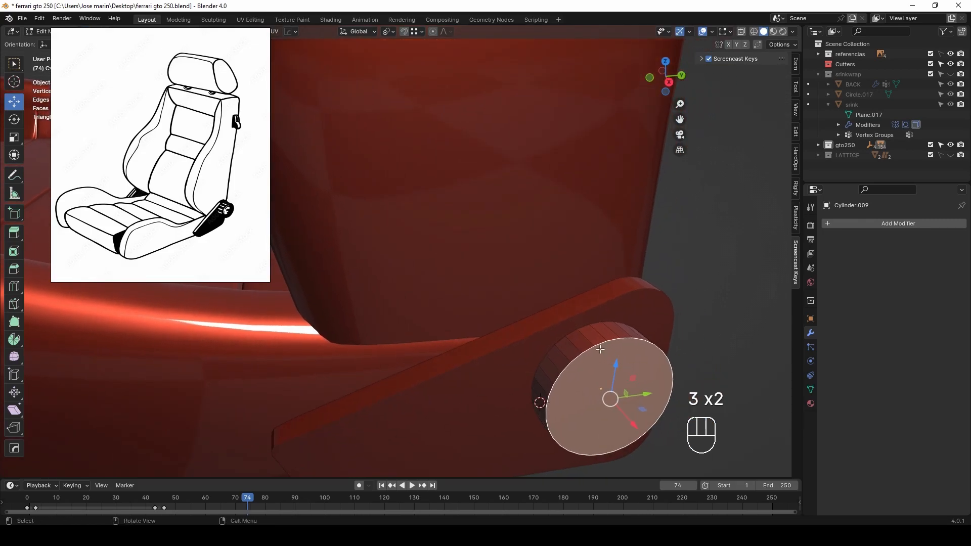
left_click(590, 341, "alt")
left_click_drag(152, 61, 121, 166)
left_click(147, 31)
left_click(180, 119)
key("alt+e")
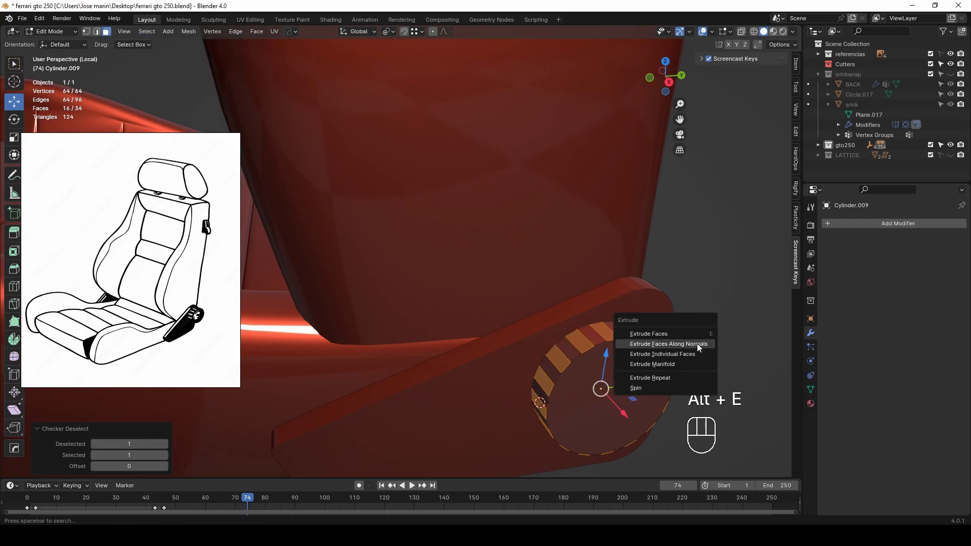
left_click(666, 342)
left_click(702, 318)
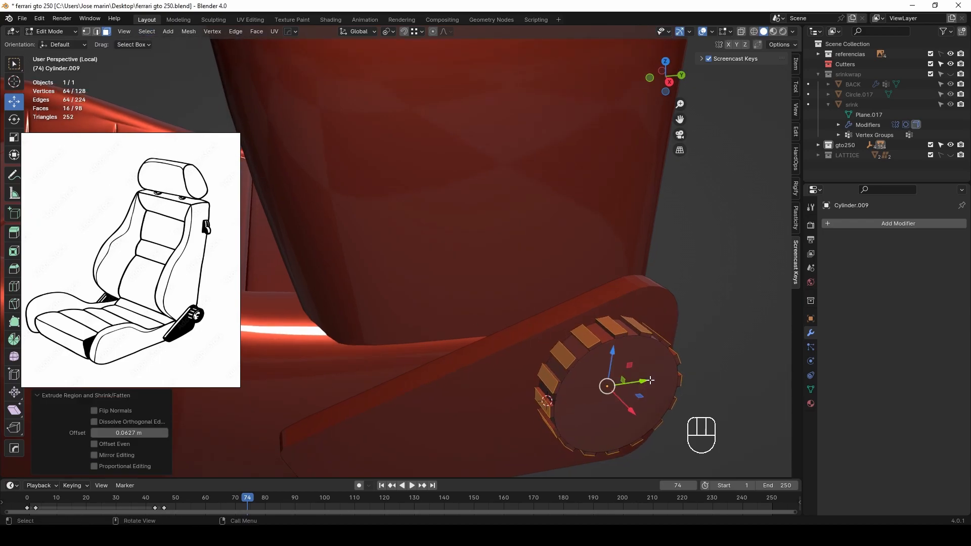
key("ctrl+b")
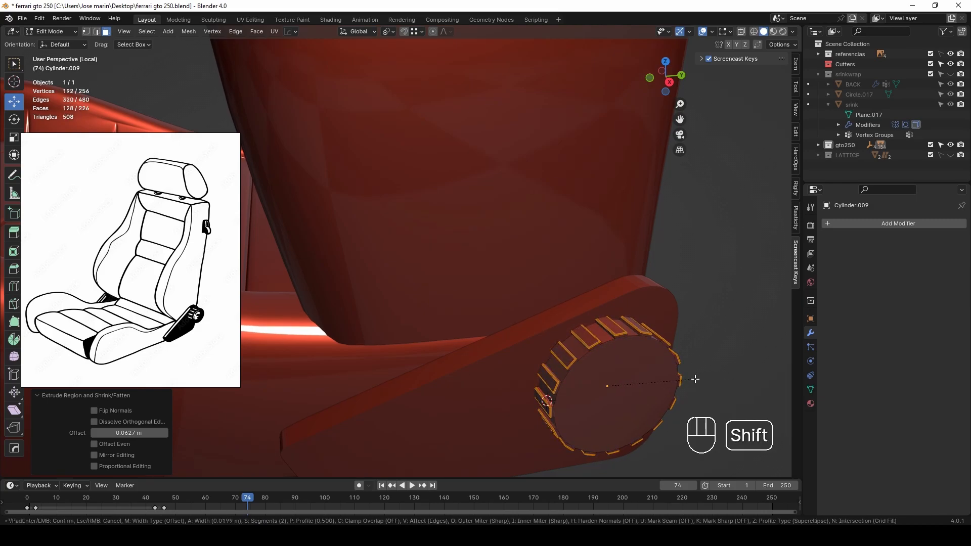
left_click(695, 380)
Step: Extrude the knob's front face about 0.008 m outward and bevel its rim with two segments
key("2")
key("3")
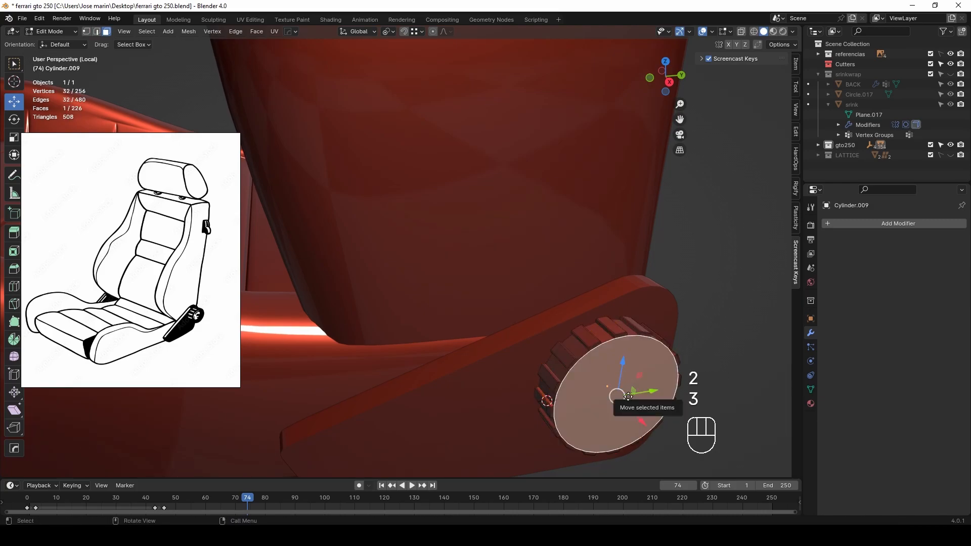
key("e")
left_click(629, 396)
key("ctrl+b")
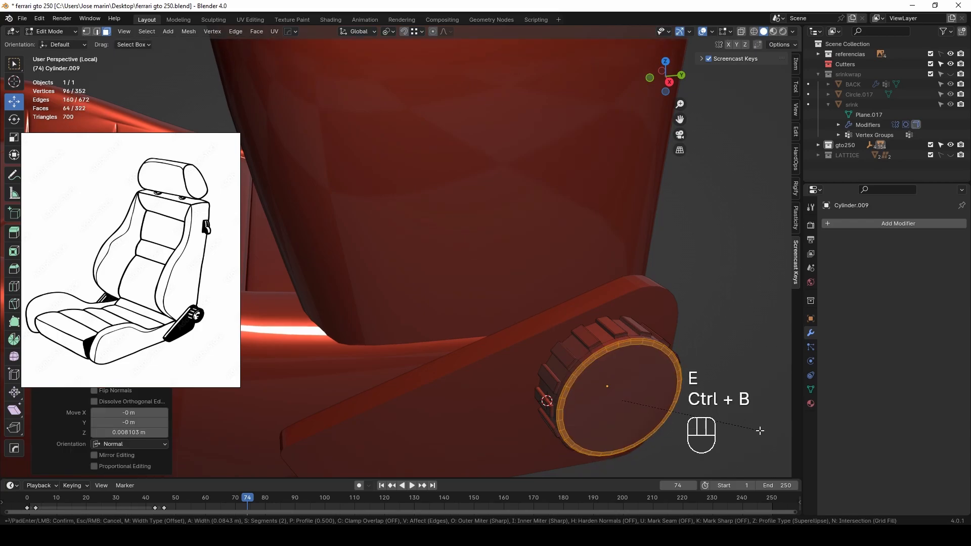
key("Tab")
middle_click_drag(643, 366, 609, 341)
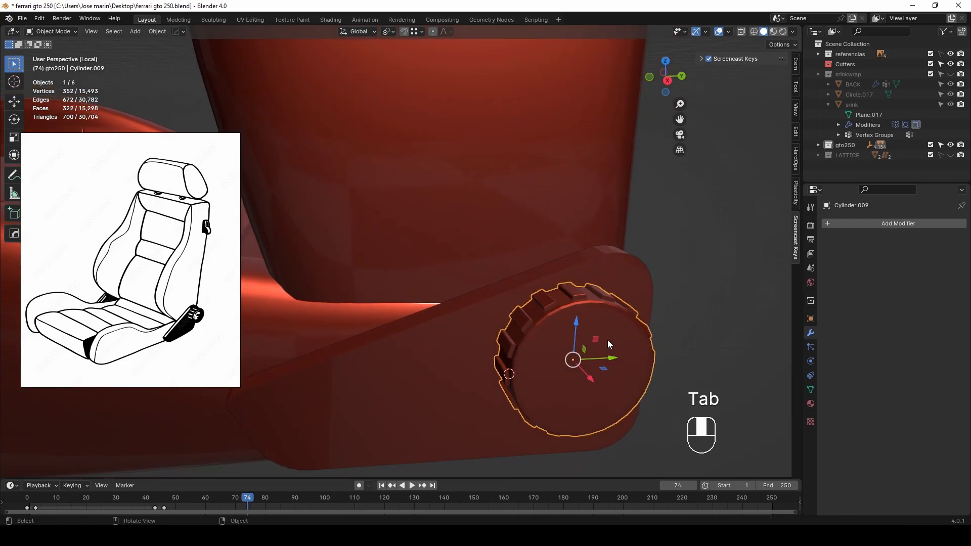
Step: Add a supporting edge loop behind the knob's front rim and a Subdivision modifier with viewport level 1
key("Tab")
scroll(593, 326, "up", 4)
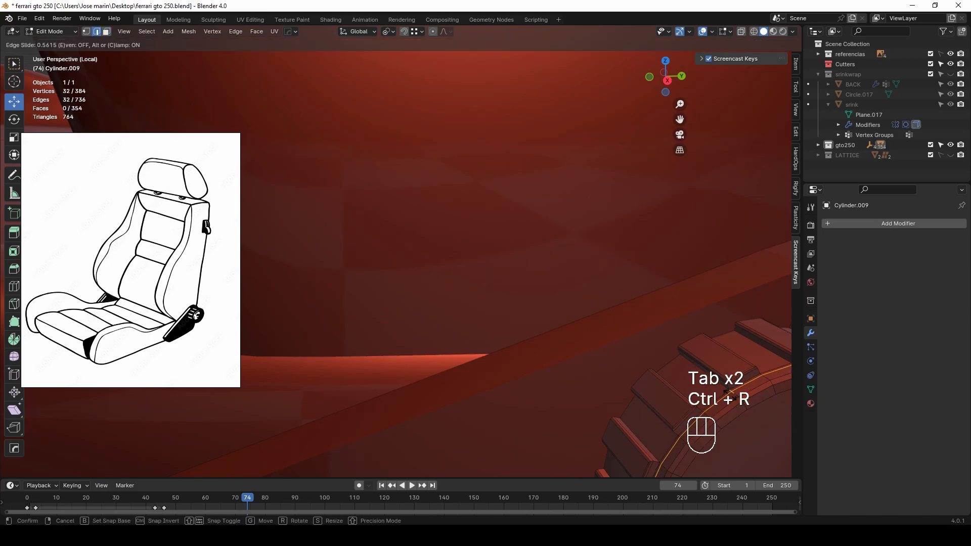
key("Tab")
scroll(730, 395, "down", 4)
mouse_move(645, 338)
middle_mouse_down()
mouse_move(585, 333)
mouse_move(585, 360)
mouse_move(650, 354)
middle_mouse_up()
key("ctrl+1")
key("ctrl+1")
Step: Save the file and add two supporting edge loops around the knob's teeth to sharpen their shape
key("Tab")
middle_click_drag(650, 354, 616, 290, "shift")
scroll(616, 289, "up", 2)
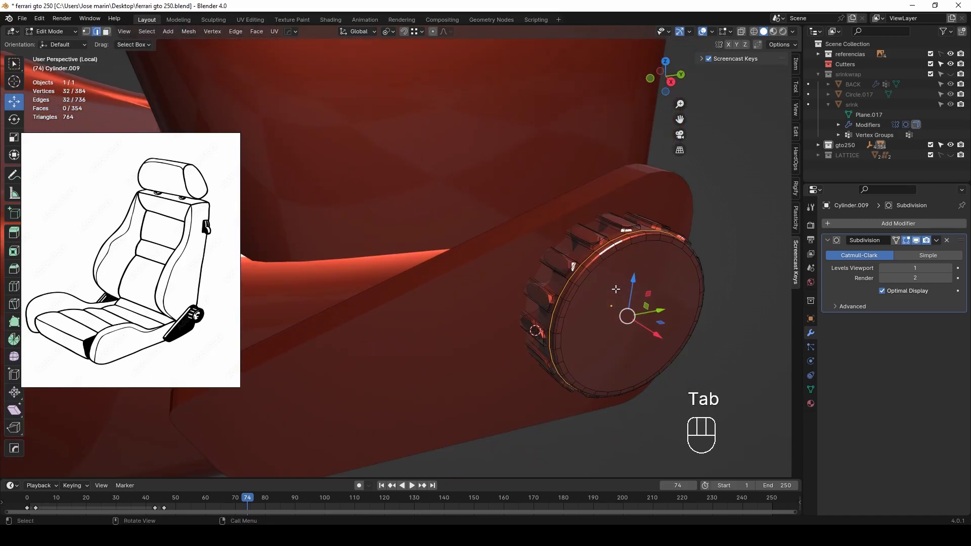
left_click(572, 262)
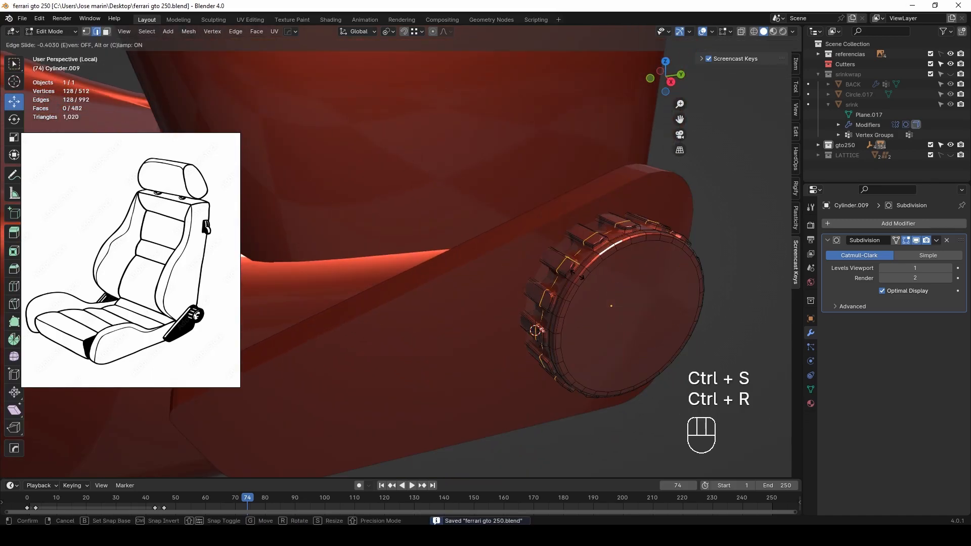
left_click(577, 276)
left_click(579, 263)
left_click(550, 258)
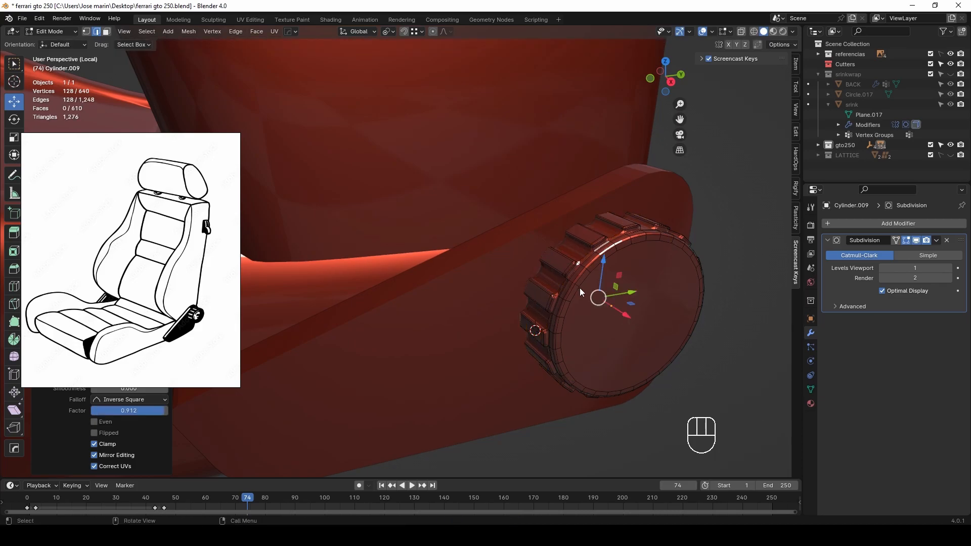
scroll(579, 288, "down", 3)
key("Tab")
Step: Inset the knob's front face 0.2071 m and extrude it inward in stages to form a recessed centre with an inset floor
middle_click_drag(527, 276, 455, 277)
key("Tab")
key("3")
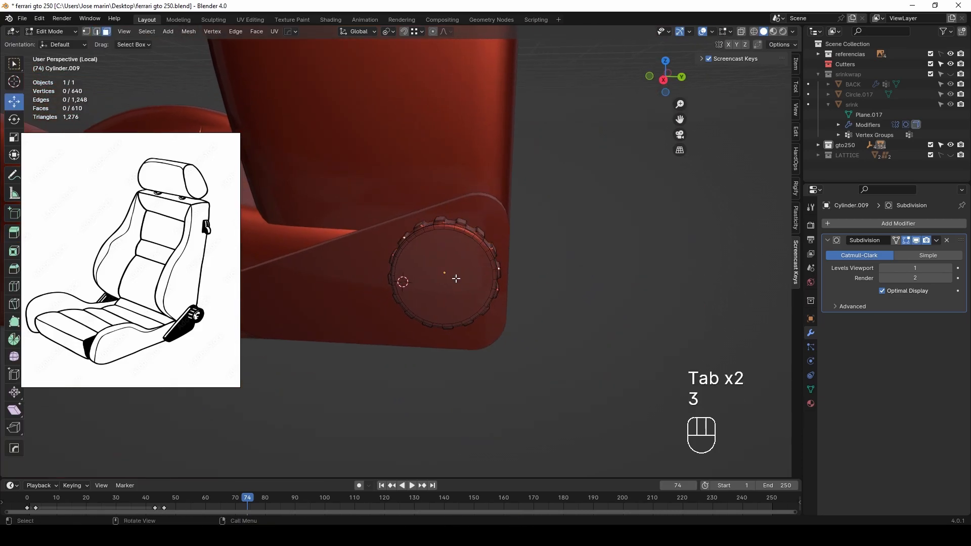
scroll(475, 282, "up", 3)
key("i")
left_click(589, 284)
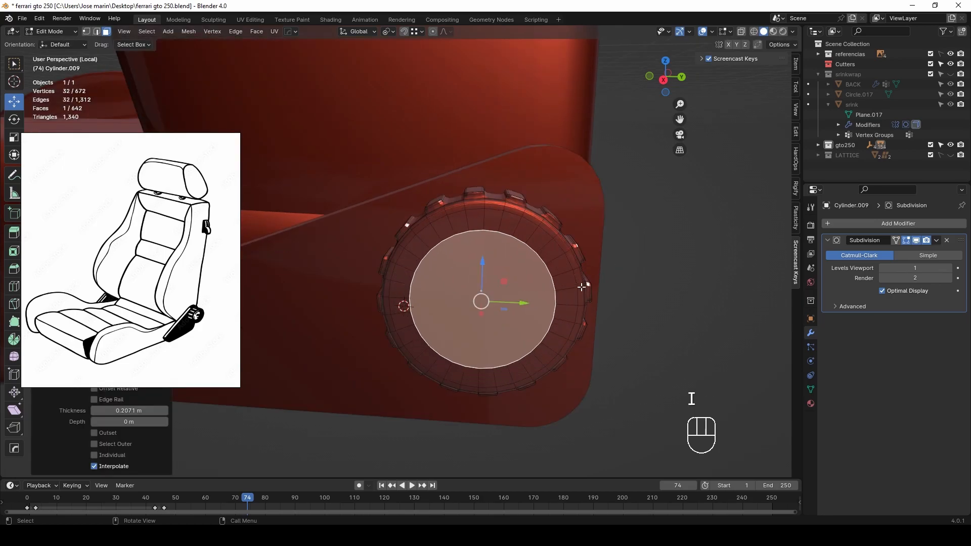
key("e")
left_click(566, 290)
key("e")
left_click(565, 290)
key("e")
left_click(603, 276)
key("i")
left_click(604, 277)
key("Tab")
Step: Add an edge loop near the front ends of the knob's teeth and shade the knob smooth
middle_click_drag(655, 292, 548, 287)
key("Tab")
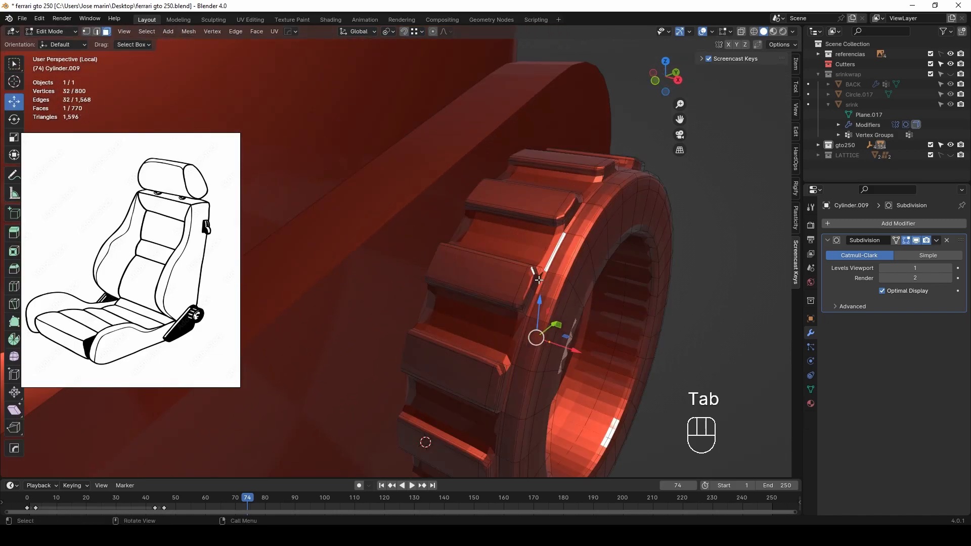
key("ctrl+r")
left_click(531, 273)
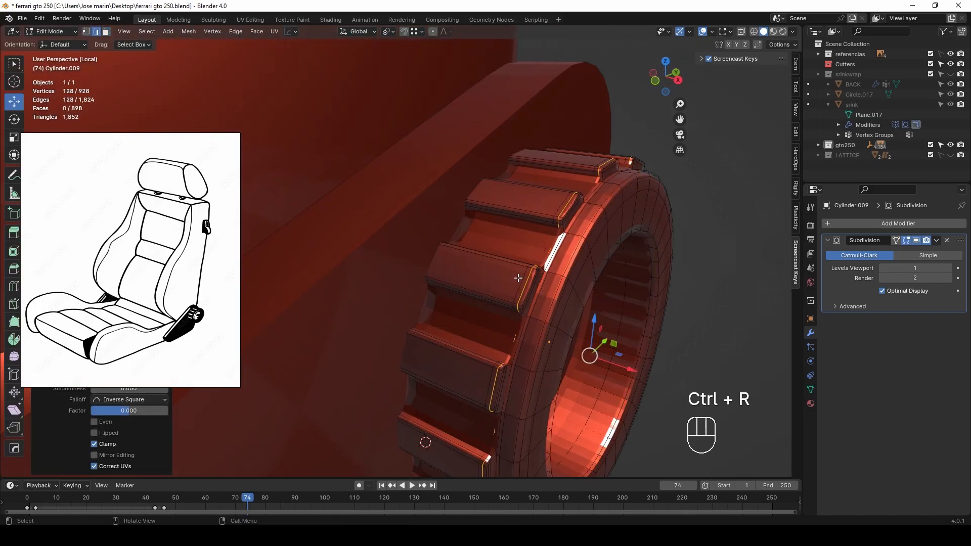
key("Tab")
right_click(557, 268)
left_click(554, 268)
left_click(699, 225)
Step: Bevel the outer face edges of the hinge bracket and shade the bracket smooth
scroll(700, 225, "down", 5)
middle_click_drag(520, 263, 410, 268)
middle_click_drag(410, 268, 532, 243, "shift")
left_click(511, 247)
key("Tab")
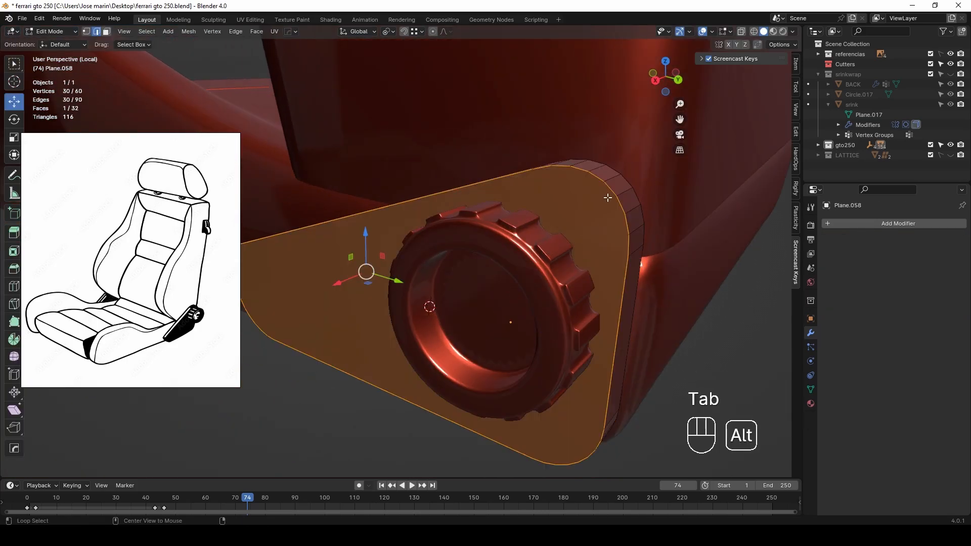
key("ctrl+b")
left_click(685, 267)
key("Tab")
scroll(660, 265, "down", 3)
right_click(512, 250)
left_click(512, 250)
Step: Copy the backrest's Mirror modifier to the knob and bracket, and apply all transforms to the three objects
middle_click_drag(587, 318, 550, 306)
left_click(515, 284, "shift")
left_click(438, 227, "shift")
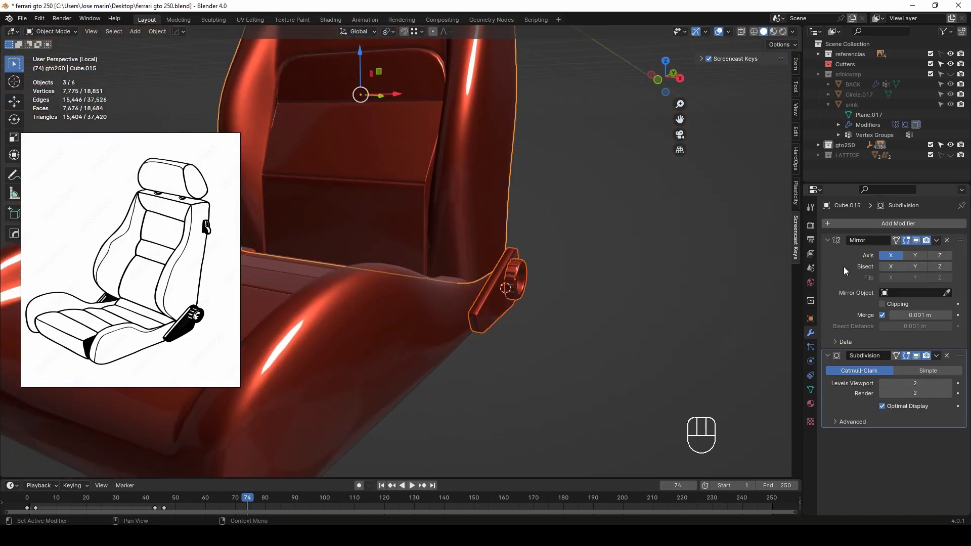
left_click(870, 273)
scroll(481, 284, "down", 3)
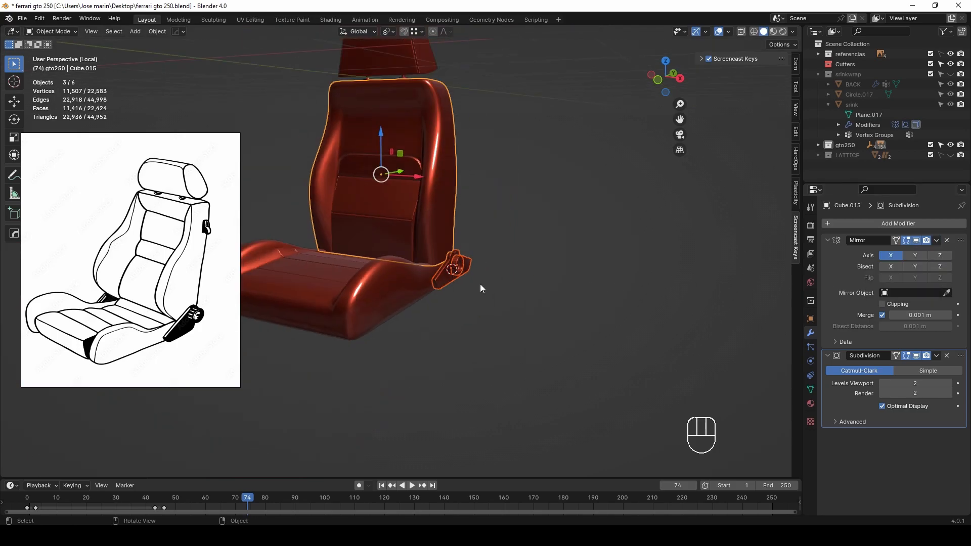
key("ctrl+a")
left_click(431, 303)
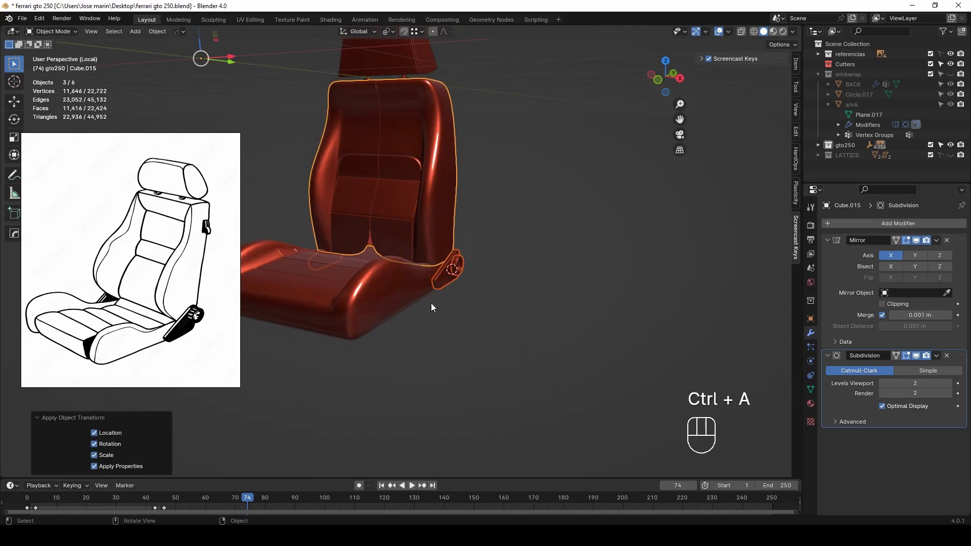
Step: Turn on Clipping in the backrest's Mirror modifier and snap its centre vertices to the mirror plane to close the seam
middle_click_drag(455, 290, 563, 287)
left_click(518, 212)
middle_click_drag(451, 257, 390, 263)
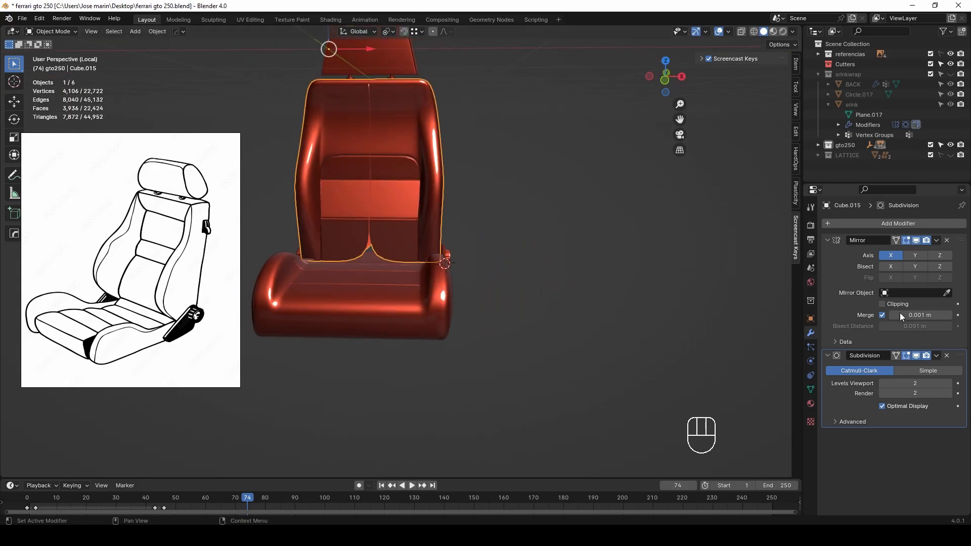
middle_click_drag(459, 219, 494, 220)
middle_click_drag(490, 220, 804, 312, "shift")
key("Tab")
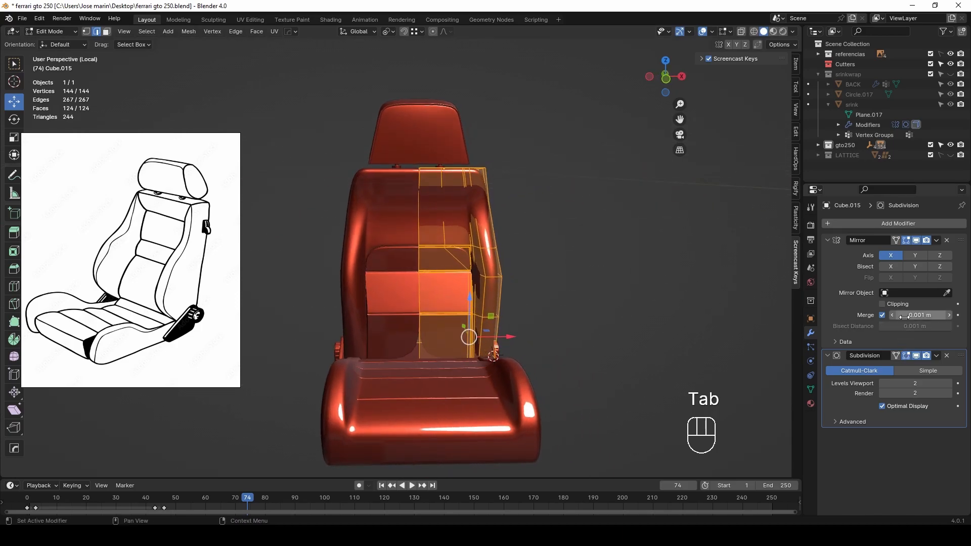
key("alt+z")
left_click_drag(382, 132, 428, 390)
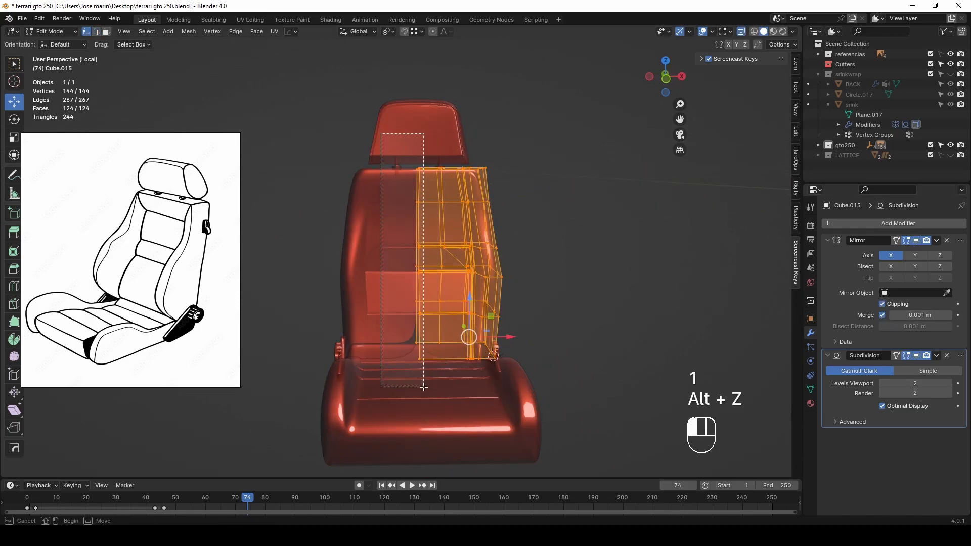
key("alt+z")
left_click_drag(458, 258, 461, 259)
key("Tab")
middle_click_drag(518, 299, 403, 298)
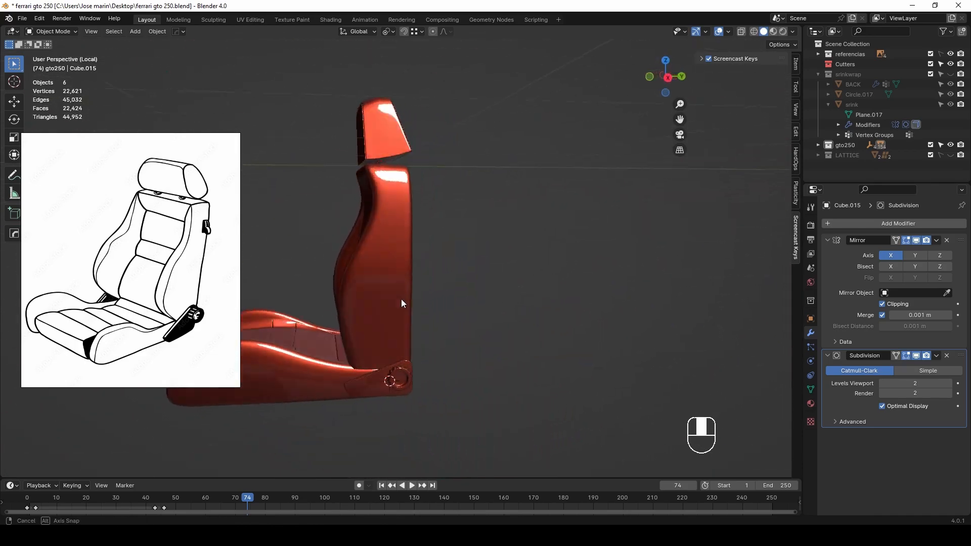
Step: Recline the backrest, headrest and posts together about the backrest's lower rear corner, finishing with a 3.52° rotation
left_click(378, 287)
key("KP_3")
scroll(397, 281, "down", 2)
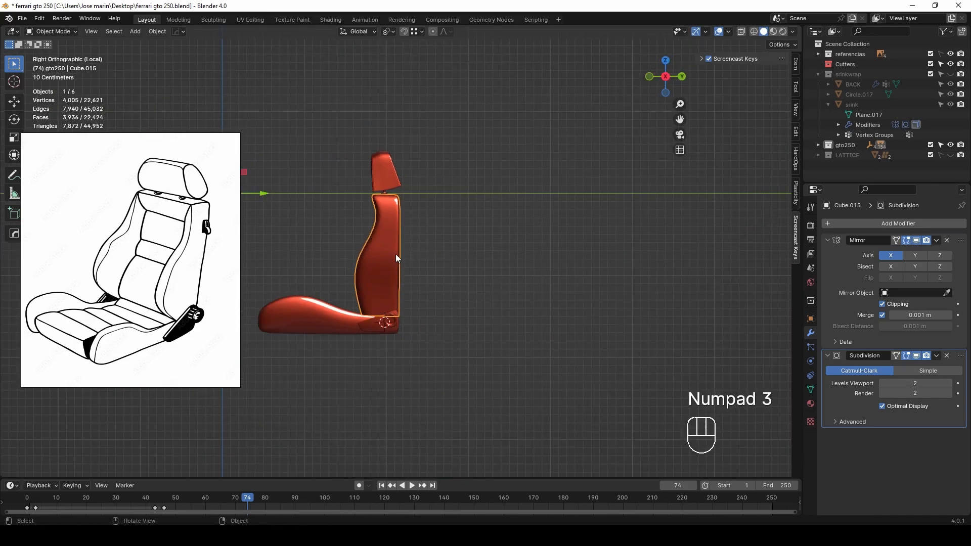
left_click(395, 181, "shift")
key("Tab")
scroll(408, 320, "up", 3)
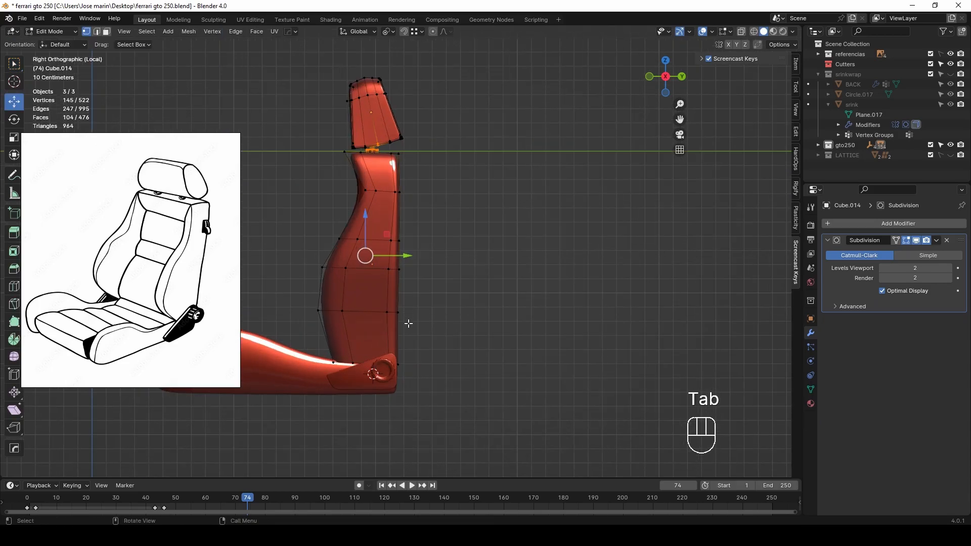
key("alt+z")
left_click(398, 363, "shift")
key("a")
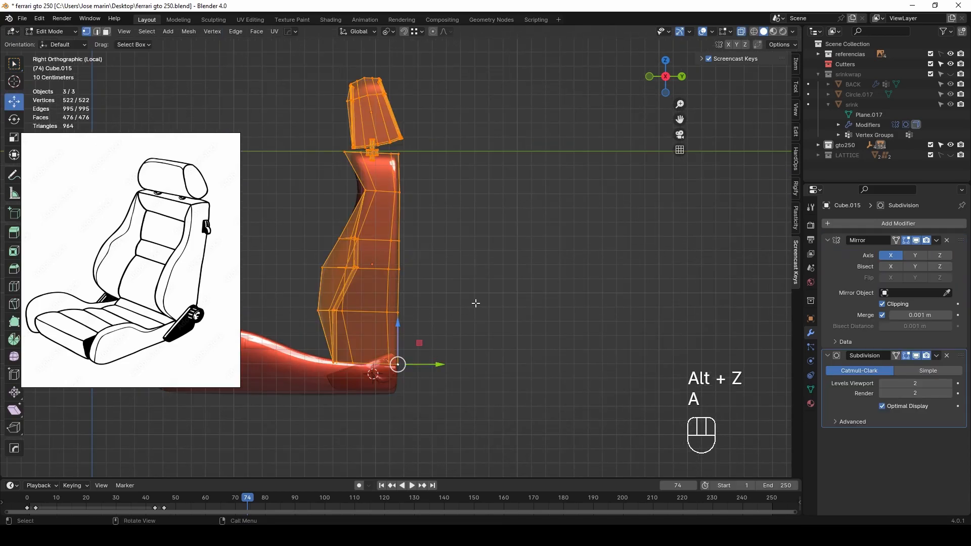
key("r")
left_click(483, 315)
scroll(473, 310, "down", 3)
middle_click_drag(420, 299, 436, 302, "shift")
scroll(473, 299, "up", 2)
key("r")
left_click(479, 304)
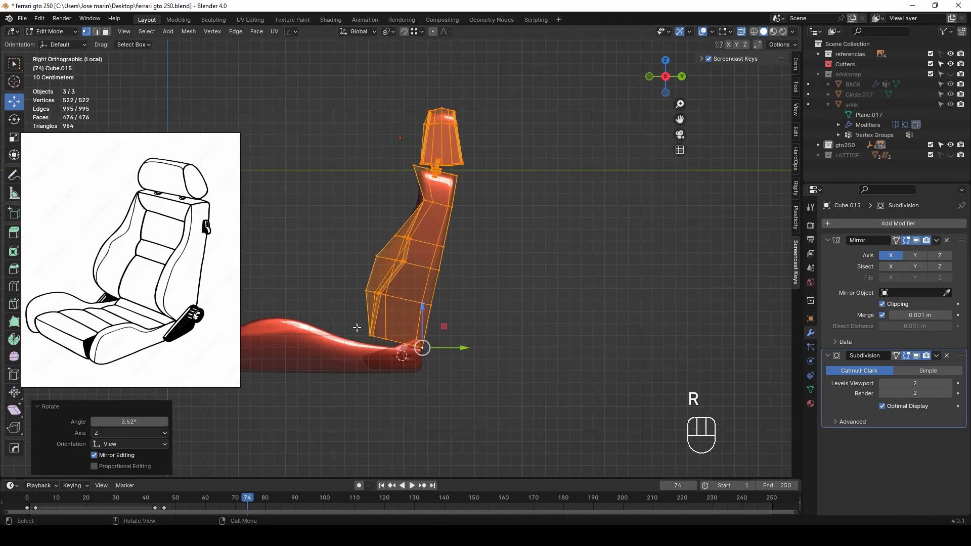
Step: Lower the backrest's front bottom vertices toward the cushion and scale its bottom row of vertices
left_click_drag(359, 329, 395, 352)
left_click_drag(378, 311, 379, 326)
left_click_drag(347, 336, 463, 378)
key("s")
key("KP_Enter")
middle_click_drag(463, 379, 530, 330)
key("alt+z")
key("Tab")
Step: Scale the entire seat assembly along the X axis to adjust its overall width
key("a")
key("s")
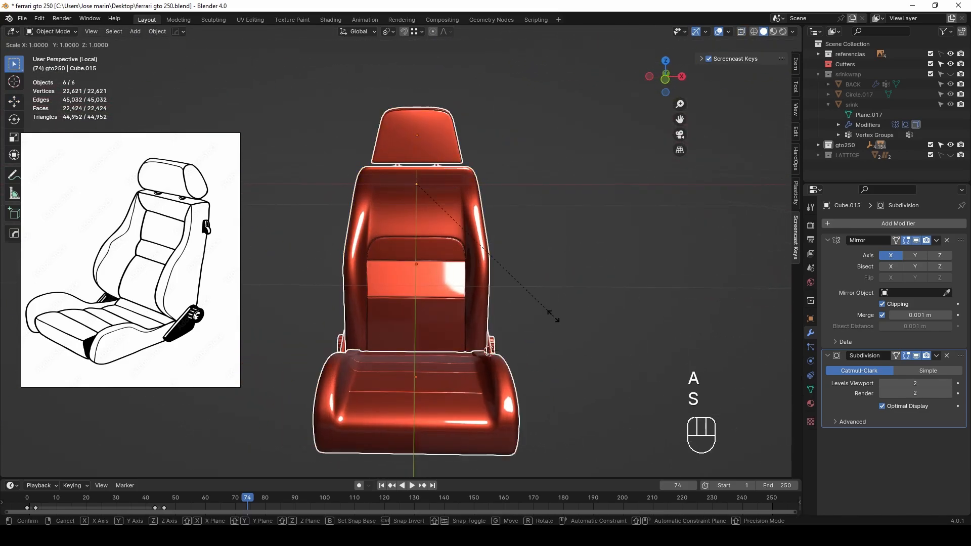
key("x")
left_click(554, 317)
Step: Narrow the seat cushion by scaling it to 0.954 along the X axis
left_click(450, 387)
middle_click_drag(449, 389, 554, 380)
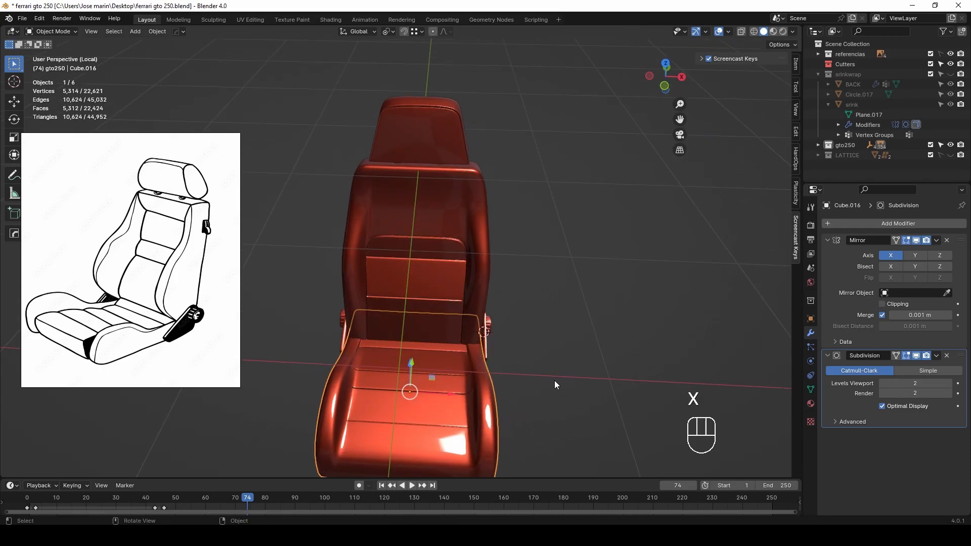
key("s")
key("x")
left_click(548, 382)
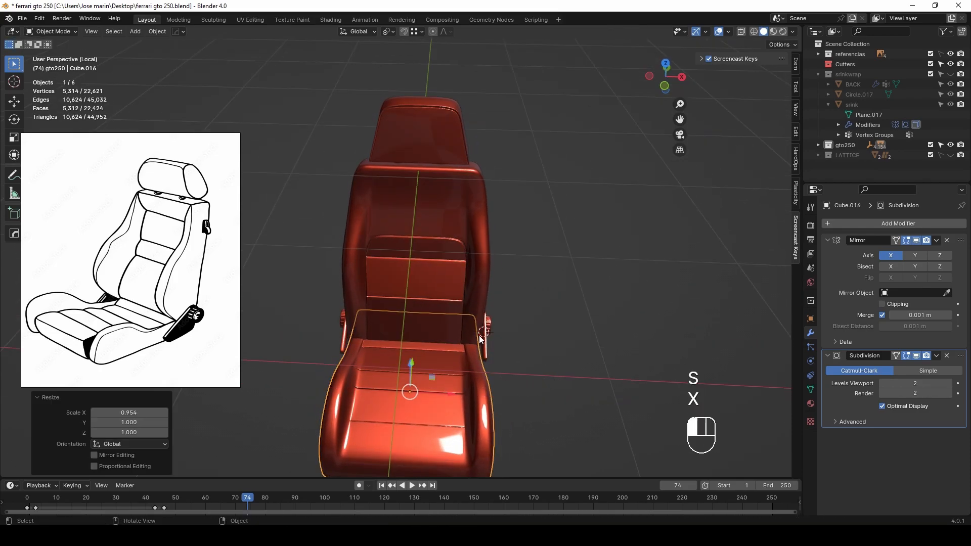
Step: Taper the base of the backrest by scaling its bottom vertices inward along the X axis
left_click(479, 336)
key("Tab")
key("alt+z")
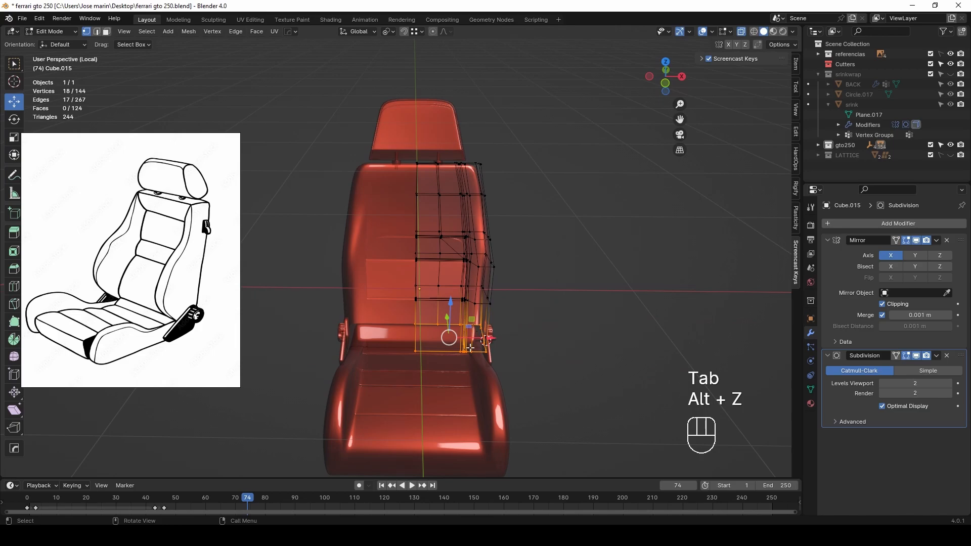
key("s")
key("x")
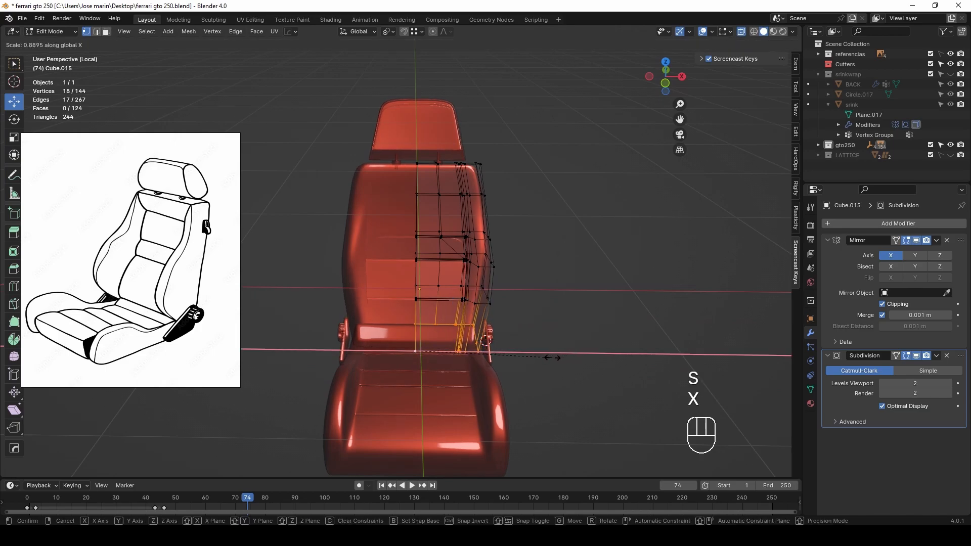
left_click(534, 353)
Step: Narrow the backrest's two vertex rows above the base along X, scaling the lower of the two by 0.952
left_click_drag(409, 288, 447, 307)
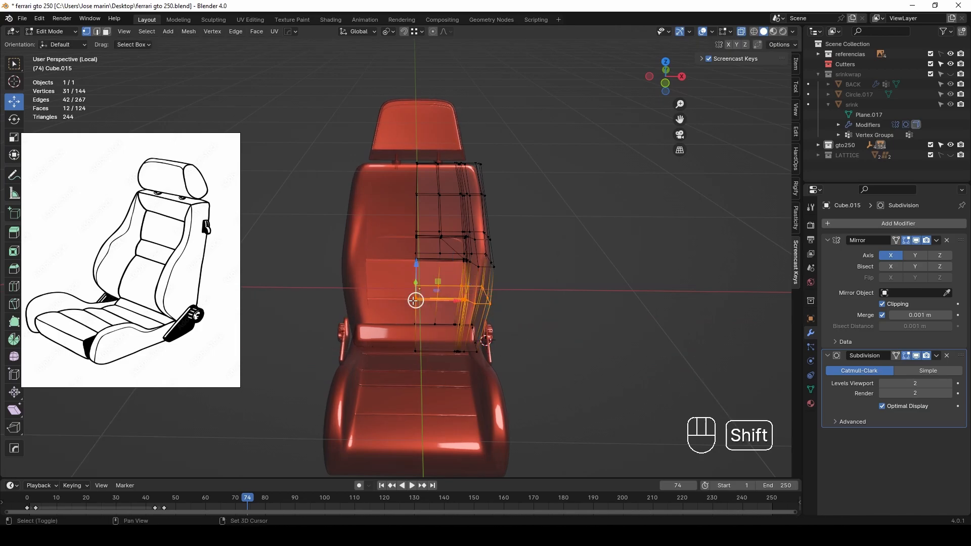
key("s")
key("x")
left_click(572, 301)
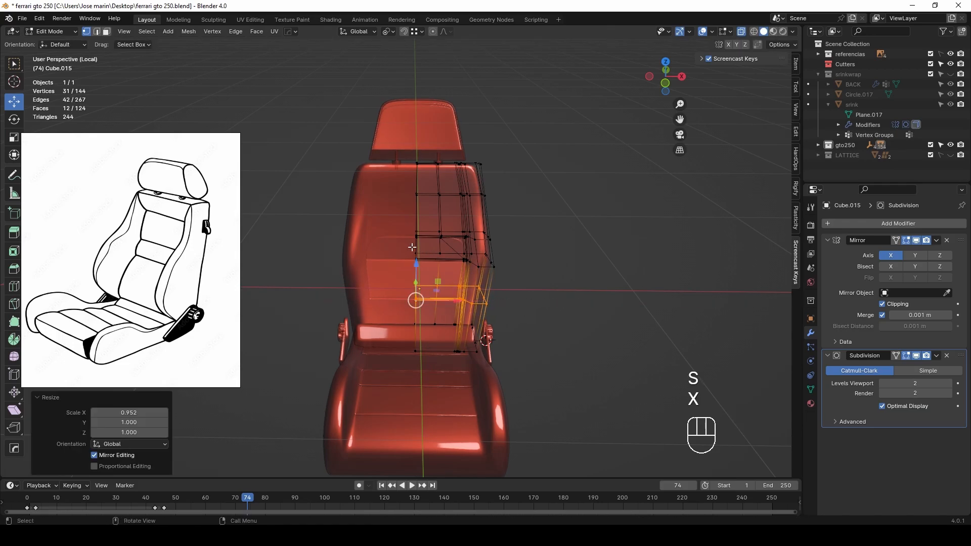
left_click_drag(522, 278, 522, 280)
key("s")
key("x")
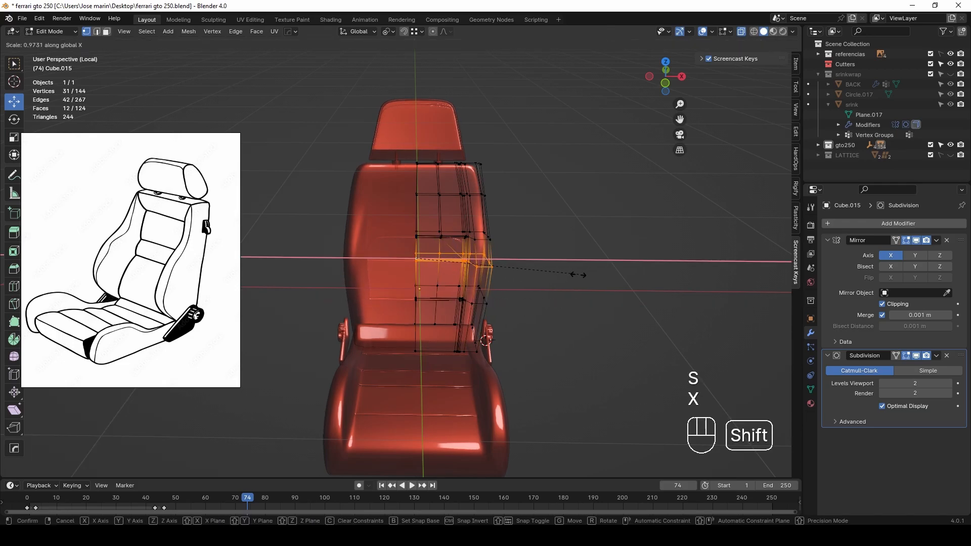
left_click(529, 280)
Step: Edit the hinge bracket and knob together and move them inward along X against the seat, finishing with a -0.012517 m move
middle_click_drag(529, 279, 488, 344)
key("Tab")
key("alt+z")
left_click(491, 343)
left_click(491, 344, "shift")
key("Tab")
key("alt+z")
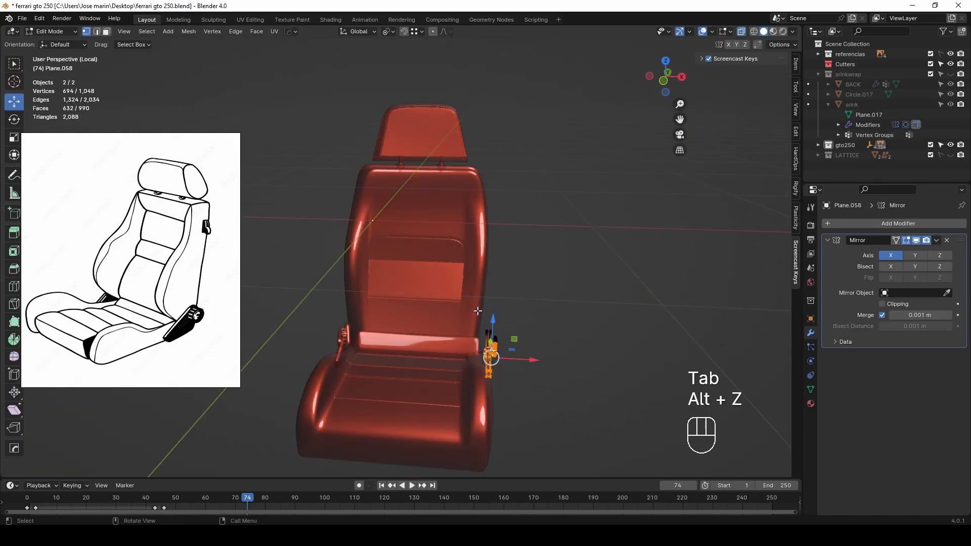
left_click_drag(534, 359, 526, 358)
mouse_move(526, 359)
middle_mouse_down()
mouse_move(490, 315)
mouse_move(536, 374)
middle_mouse_up()
scroll(490, 316, "up", 4)
middle_click_drag(537, 375, 492, 298, "shift")
scroll(498, 307, "up", 2)
left_click_drag(501, 309, 495, 303)
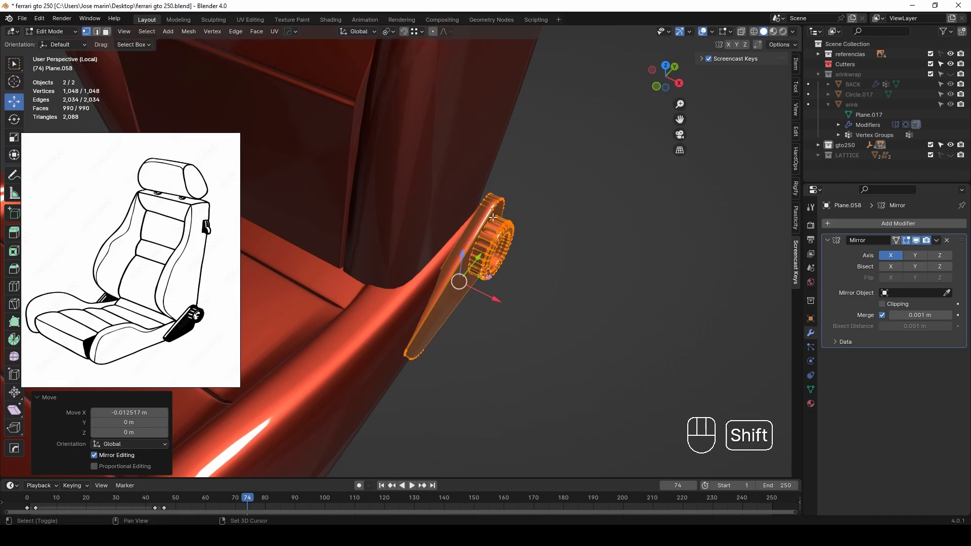
Step: Rotate the hinge bracket and knob together around global Z, pivoting at the bracket's upper end, to follow the seat's side
left_click(480, 208, "shift")
key("e")
left_click(574, 220)
key("ctrl+z")
key("r")
key("z")
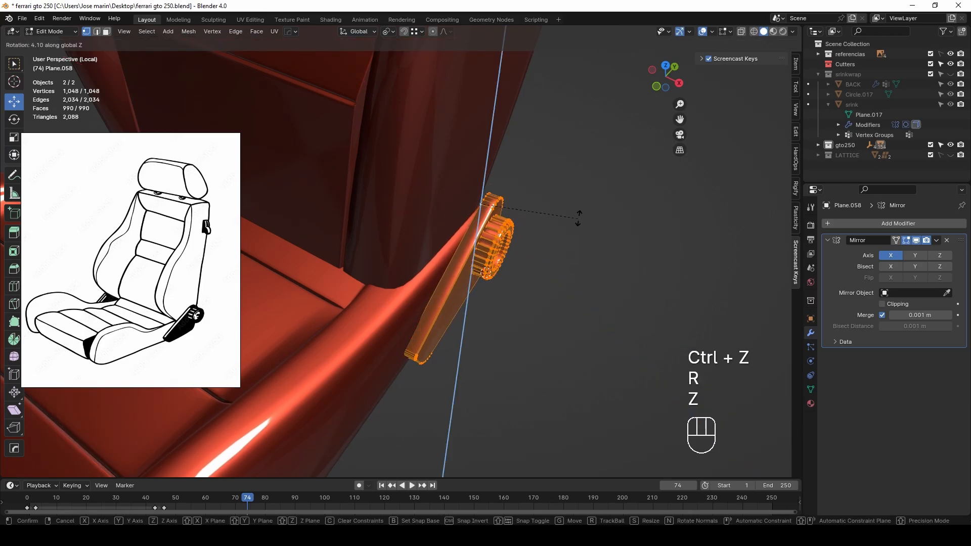
left_click(566, 254)
key("Tab")
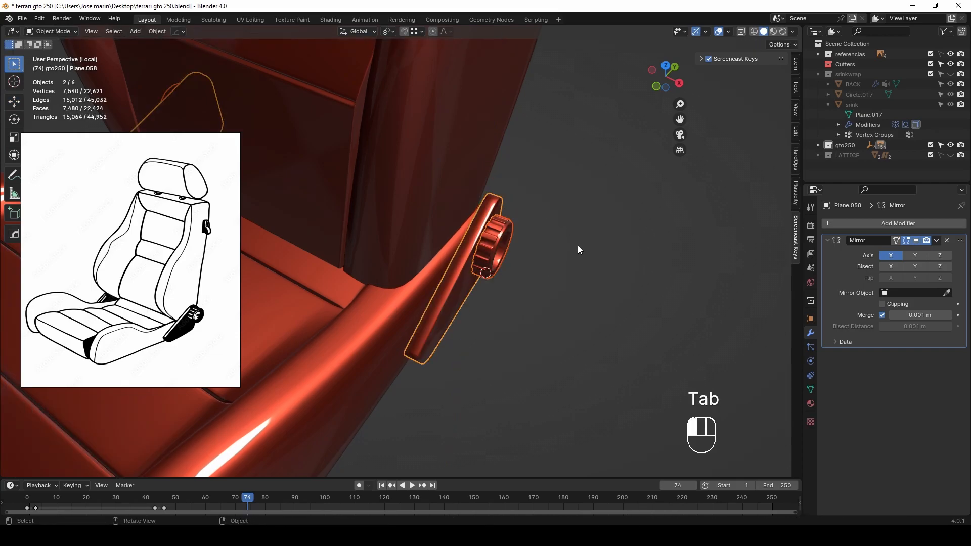